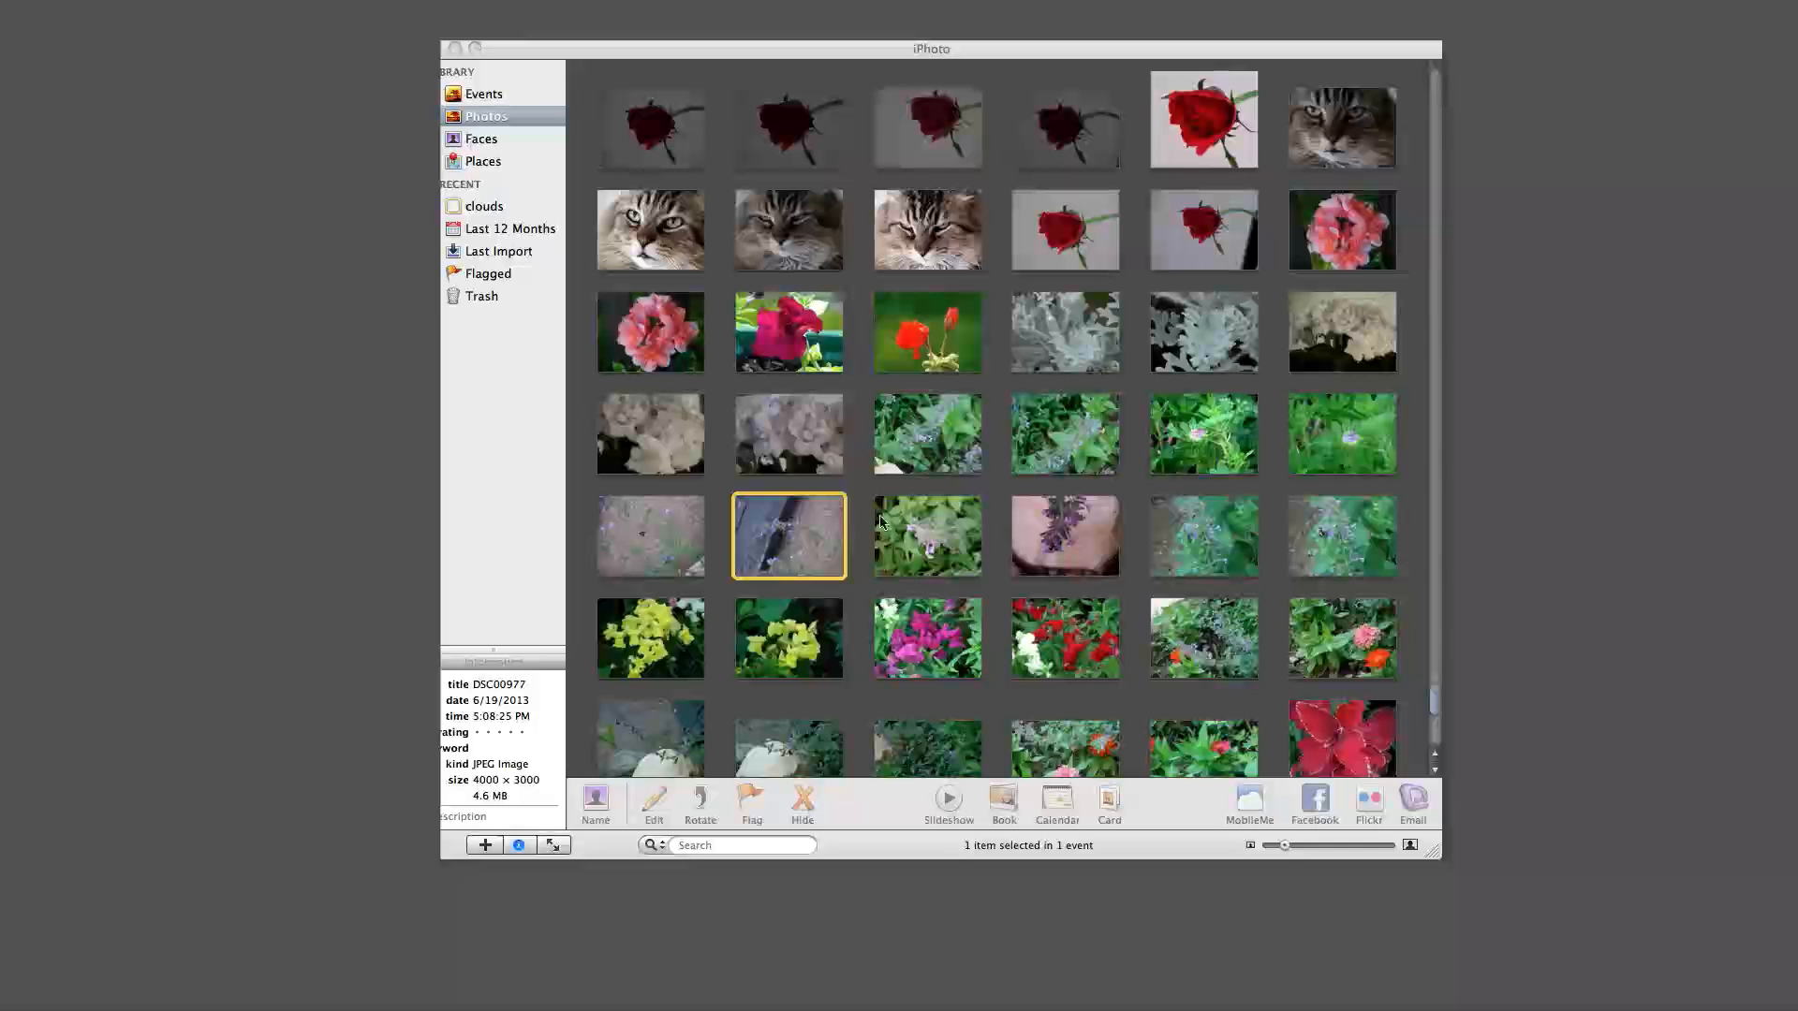
Step: Open the photo of the orange-red flower and bud on a green background for editing and display its adjustment controls
{"action": "left_click", "coordinate": [941, 344]}
{"action": "left_click", "coordinate": [936, 347]}
{"action": "double_click", "coordinate": [937, 348]}
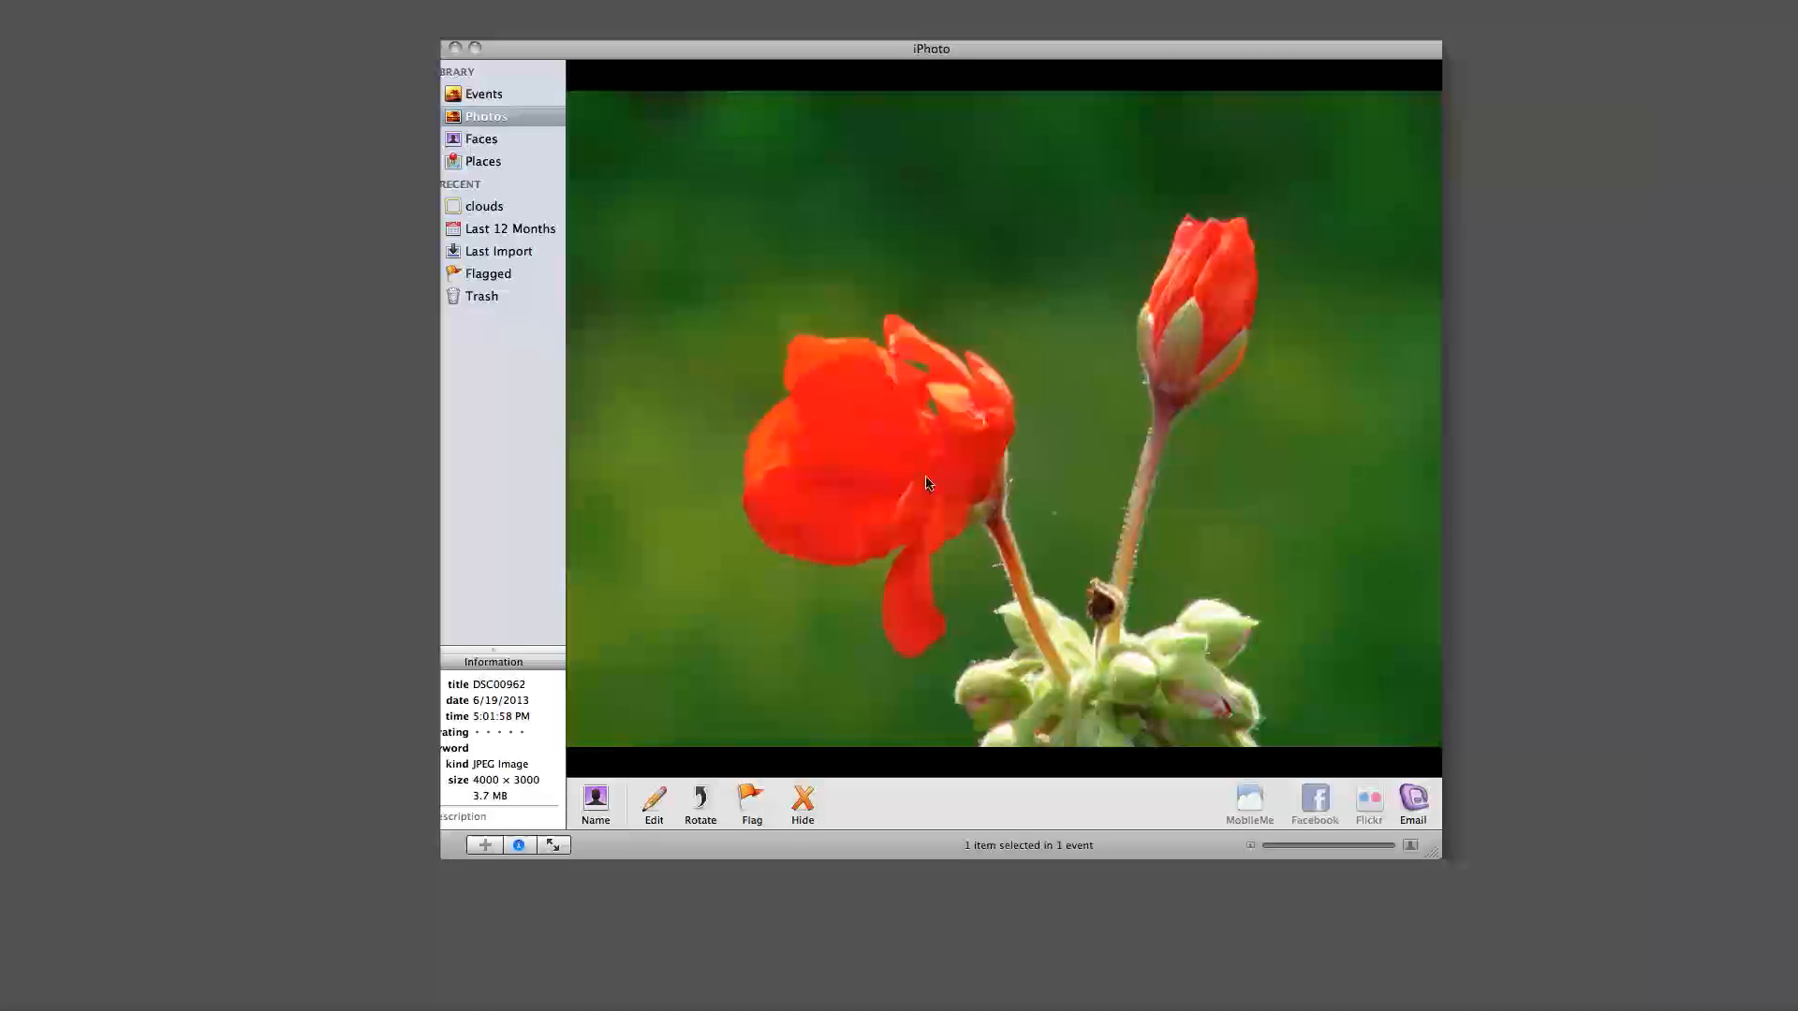
{"action": "left_click", "coordinate": [654, 803]}
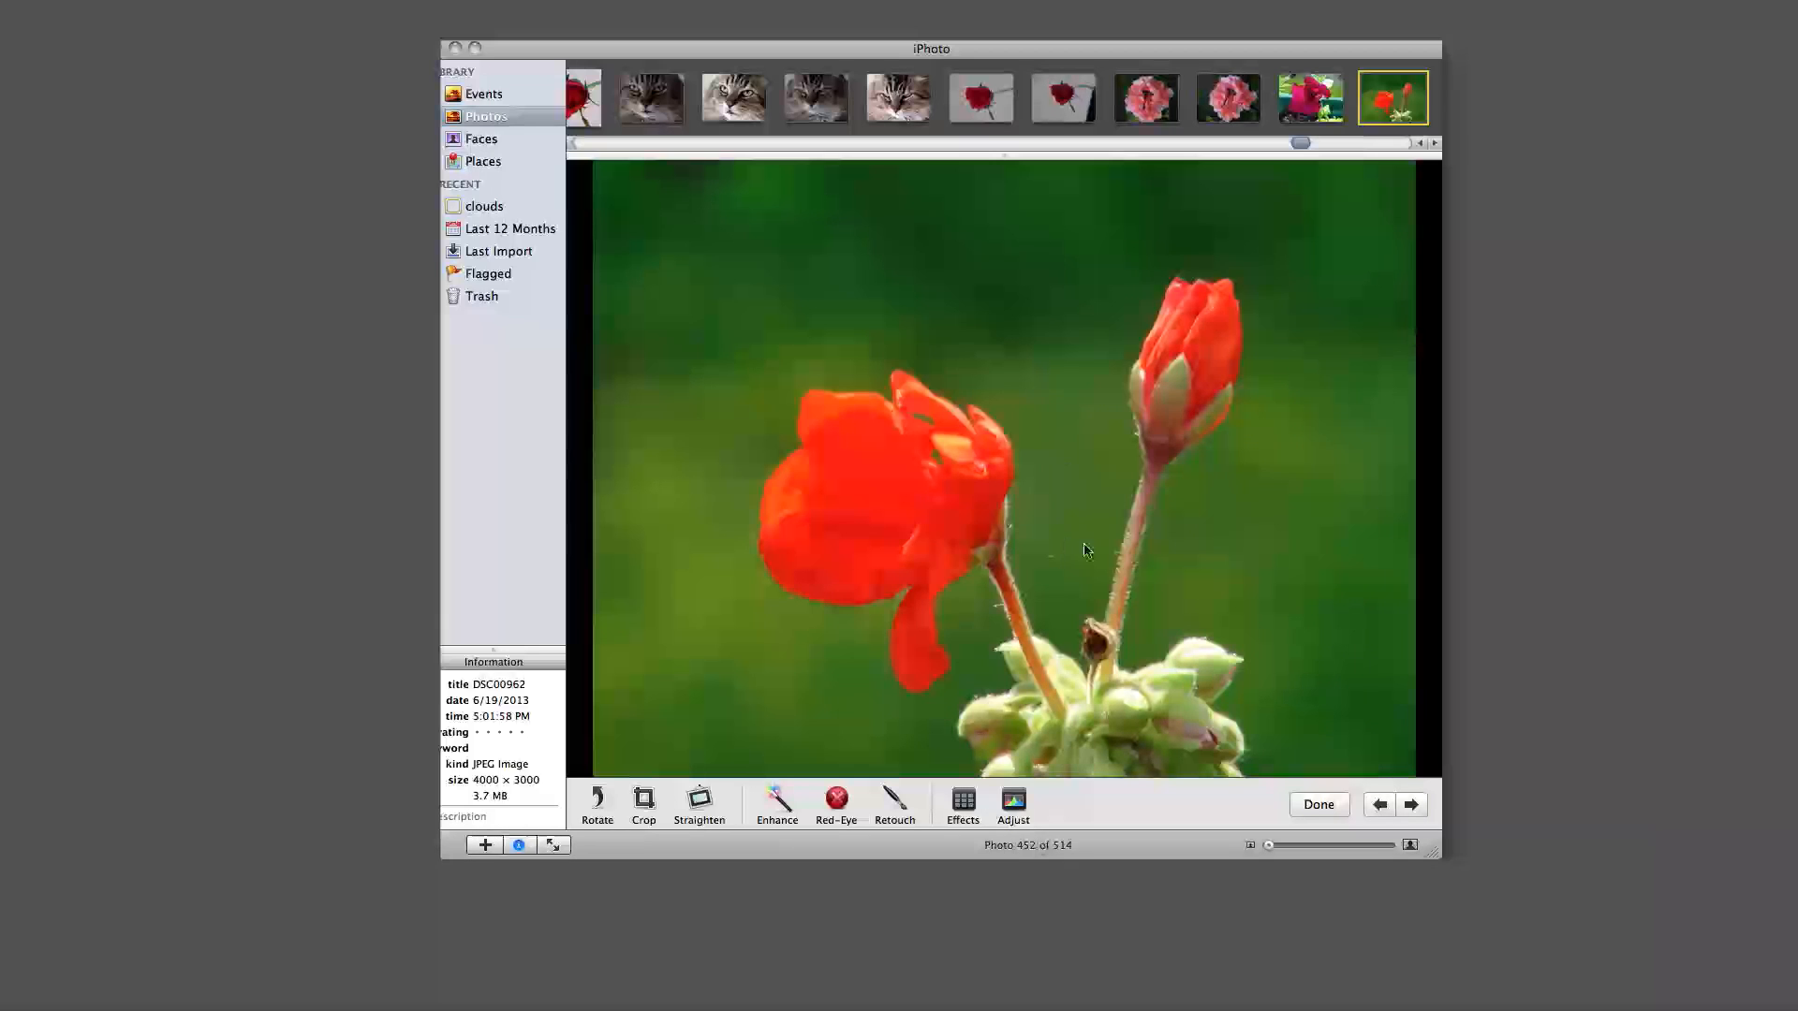
{"action": "left_click", "coordinate": [1008, 806]}
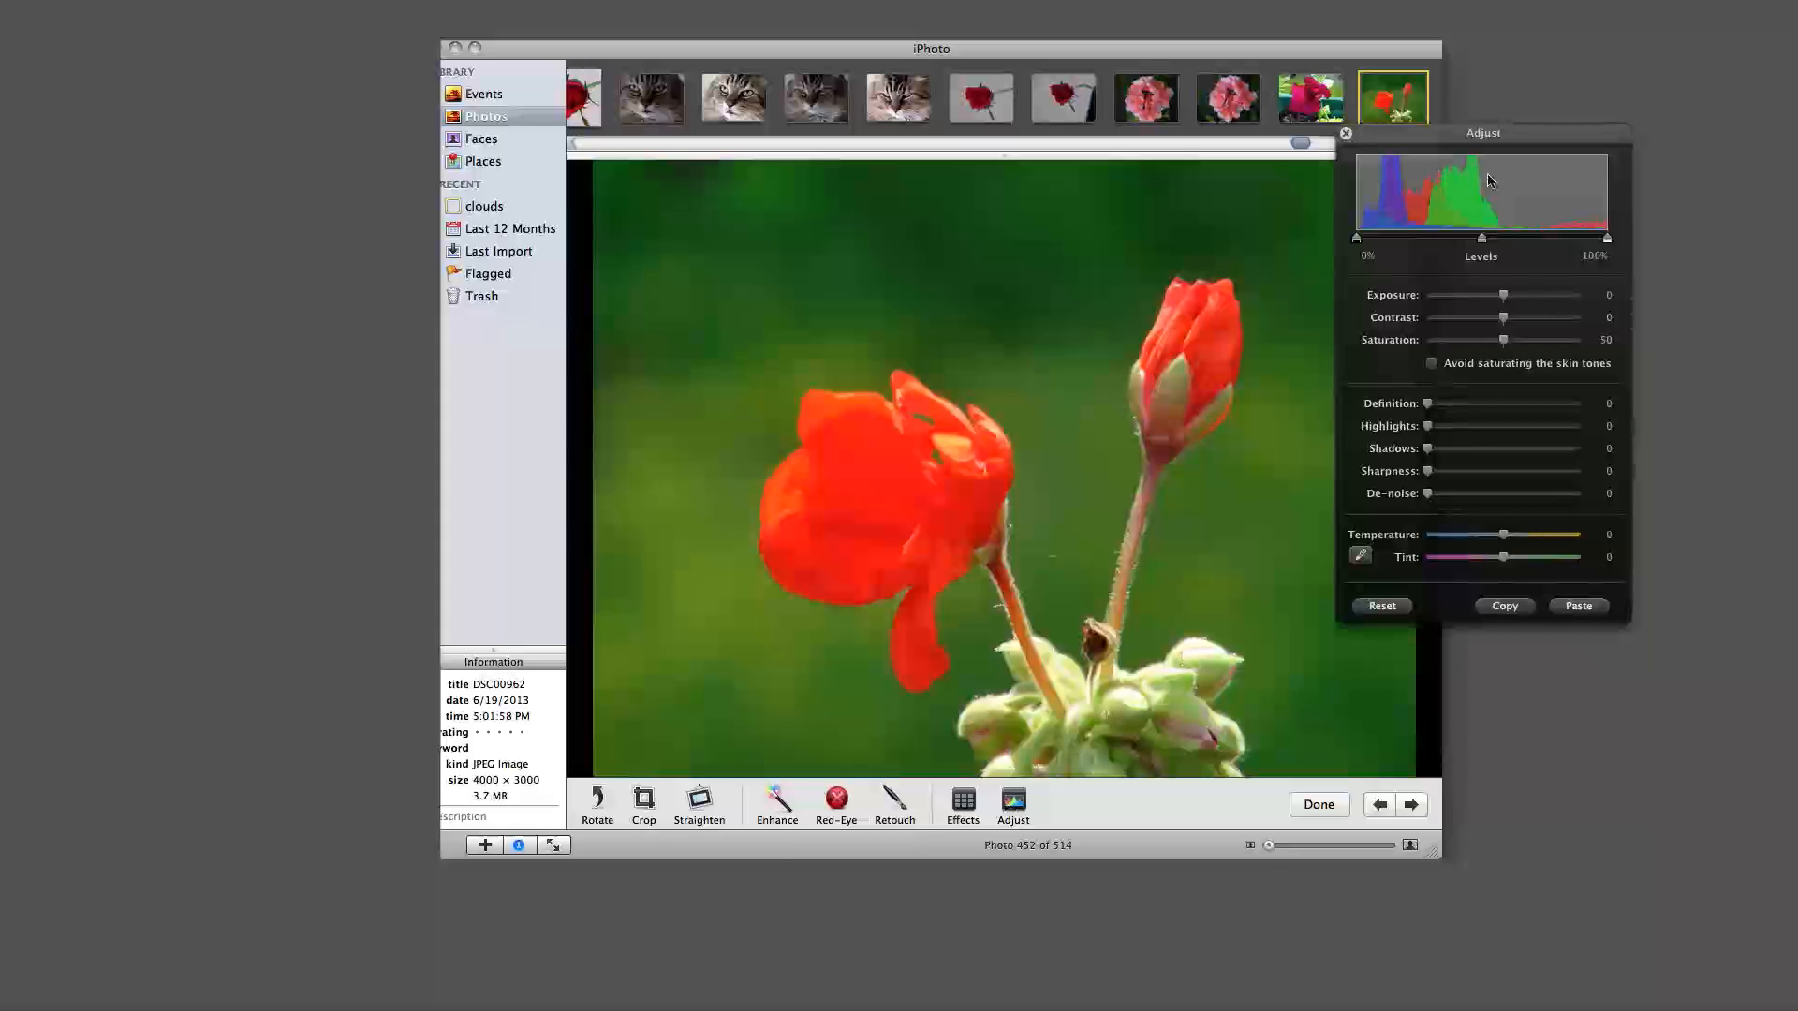
Step: Adjust the flower photo's Levels to a 6% black point and a 91% white point, with the midtones brightened
{"action": "left_click_drag", "start_coordinate": [1607, 246], "coordinate": [1455, 240]}
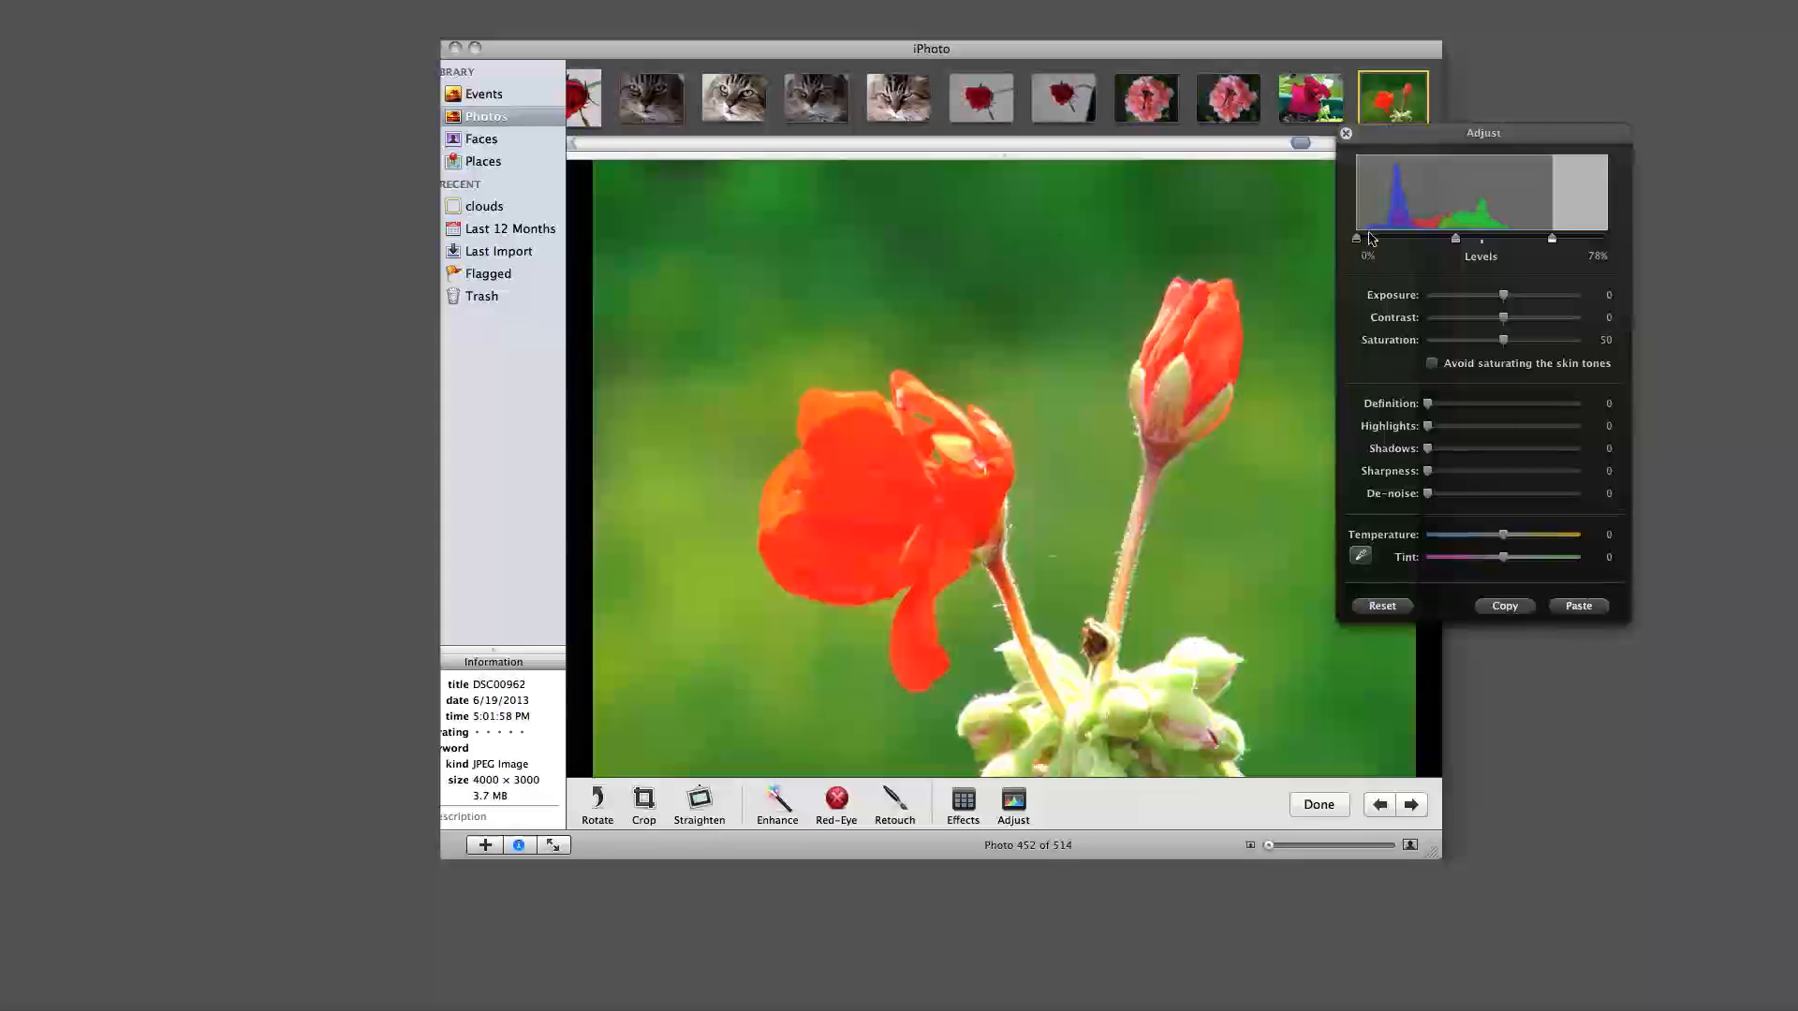
{"action": "left_click_drag", "start_coordinate": [1356, 239], "coordinate": [1377, 242]}
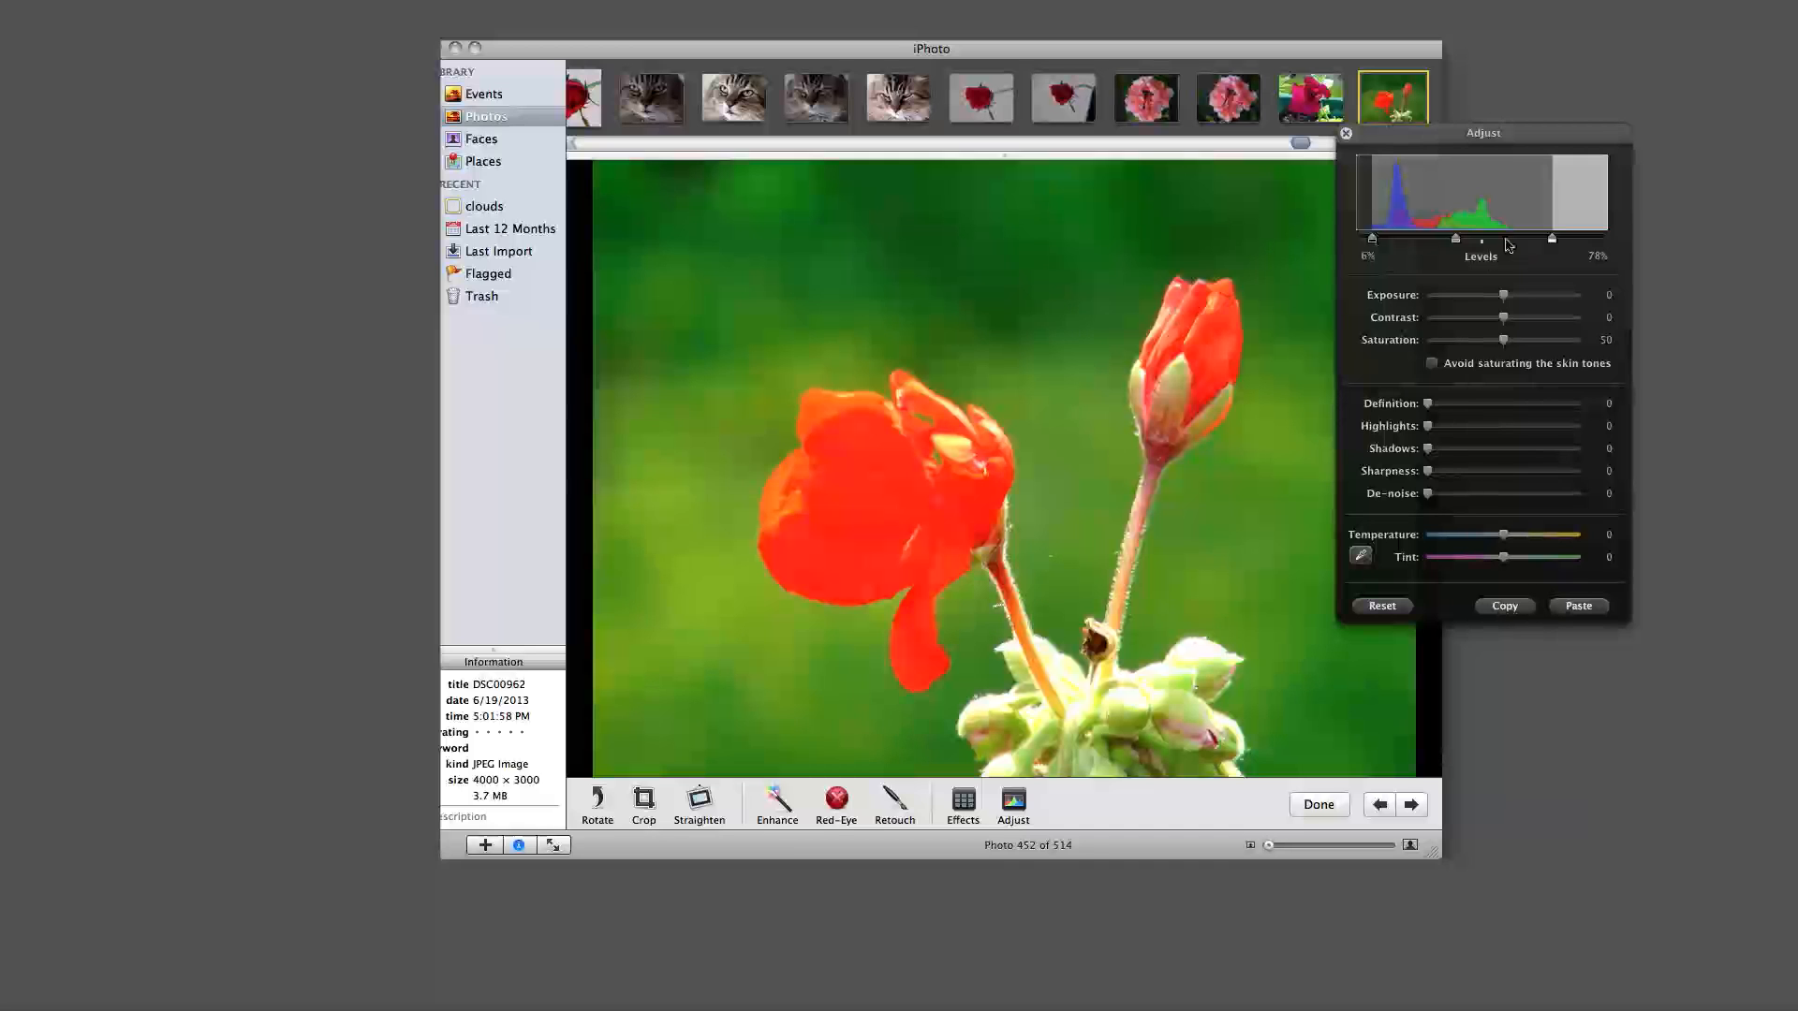
{"action": "mouse_move", "coordinate": [1552, 240]}
{"action": "left_mouse_down"}
{"action": "mouse_move", "coordinate": [1607, 241]}
{"action": "mouse_move", "coordinate": [1564, 244]}
{"action": "left_mouse_up"}
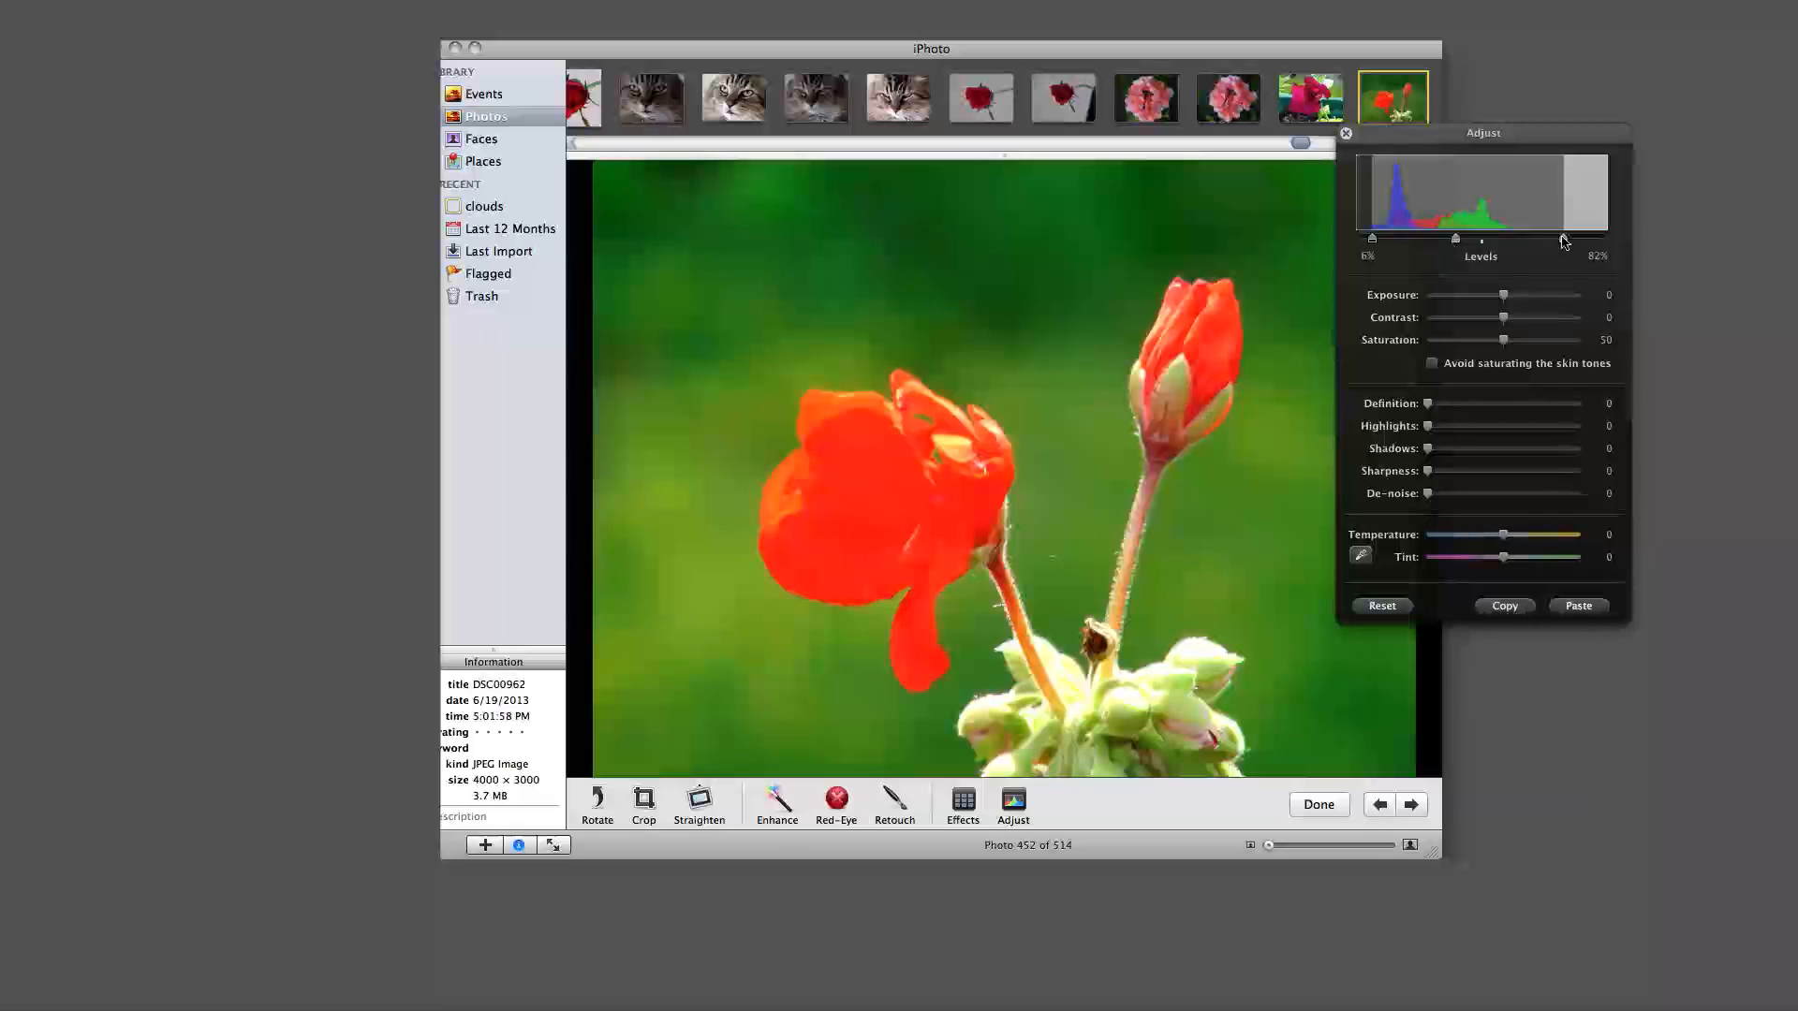
{"action": "left_click_drag", "start_coordinate": [1563, 242], "coordinate": [1565, 242]}
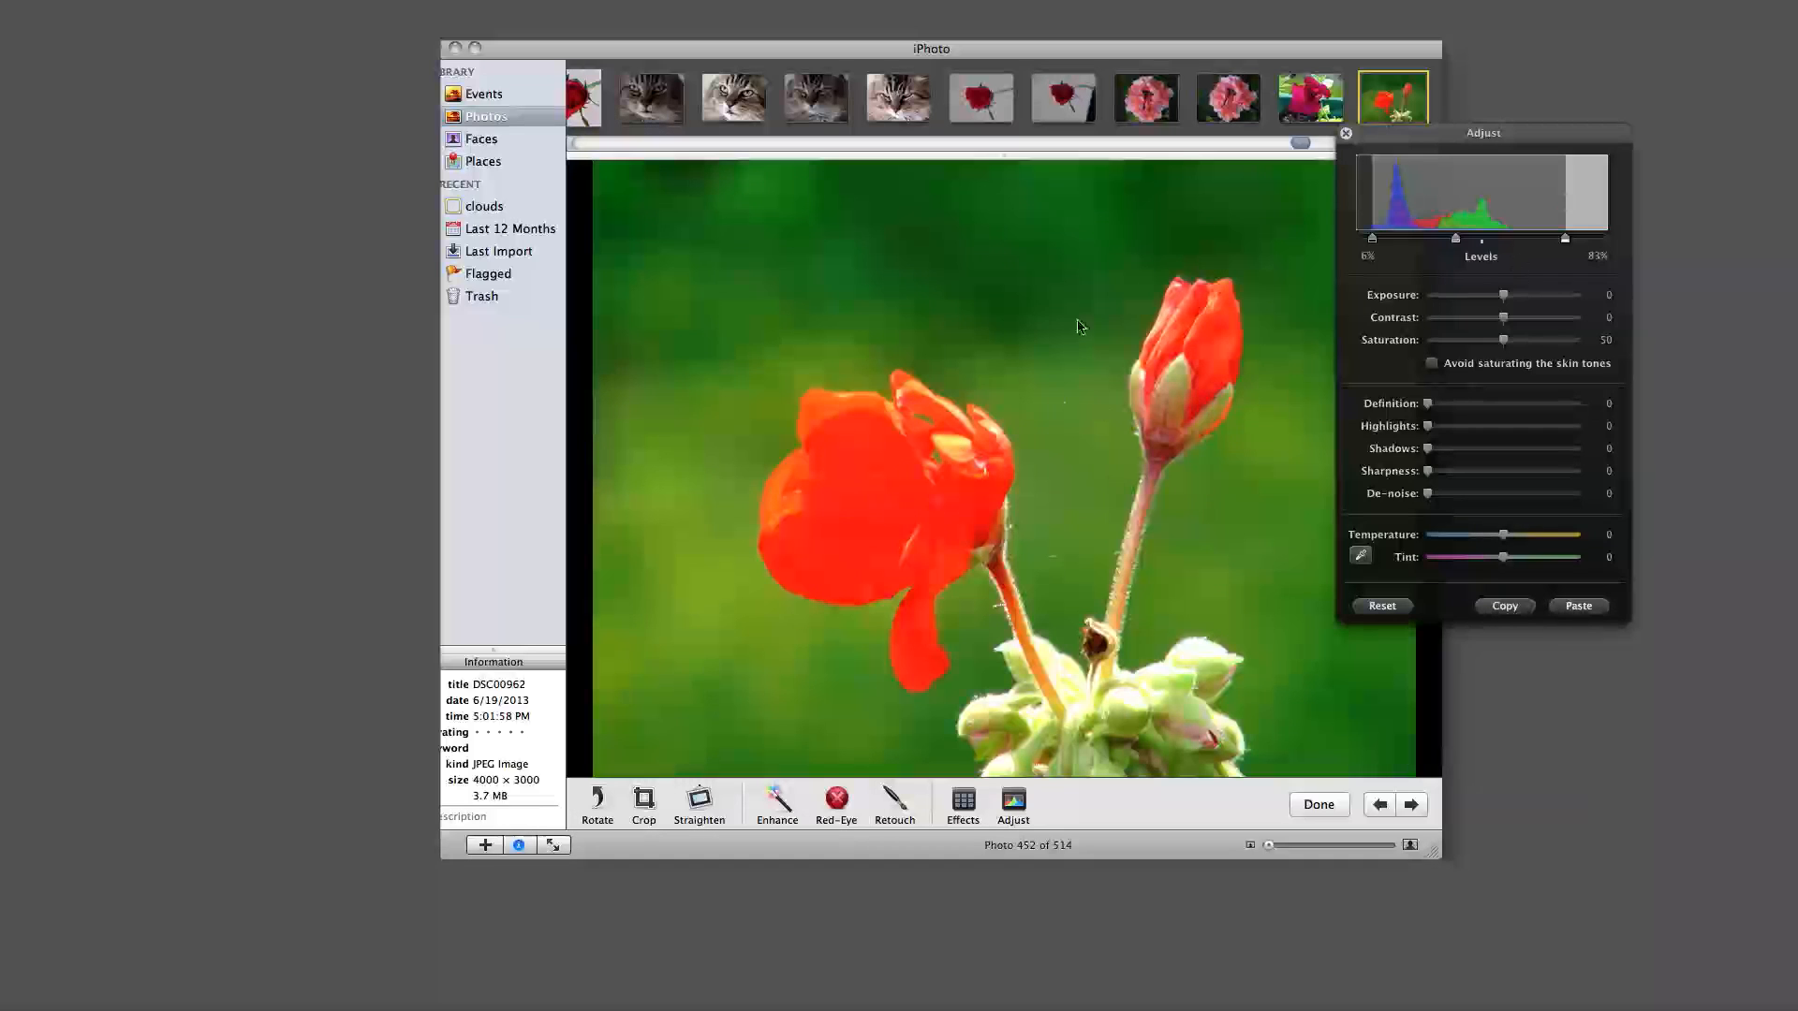
{"action": "left_click_drag", "start_coordinate": [1564, 240], "coordinate": [1532, 249]}
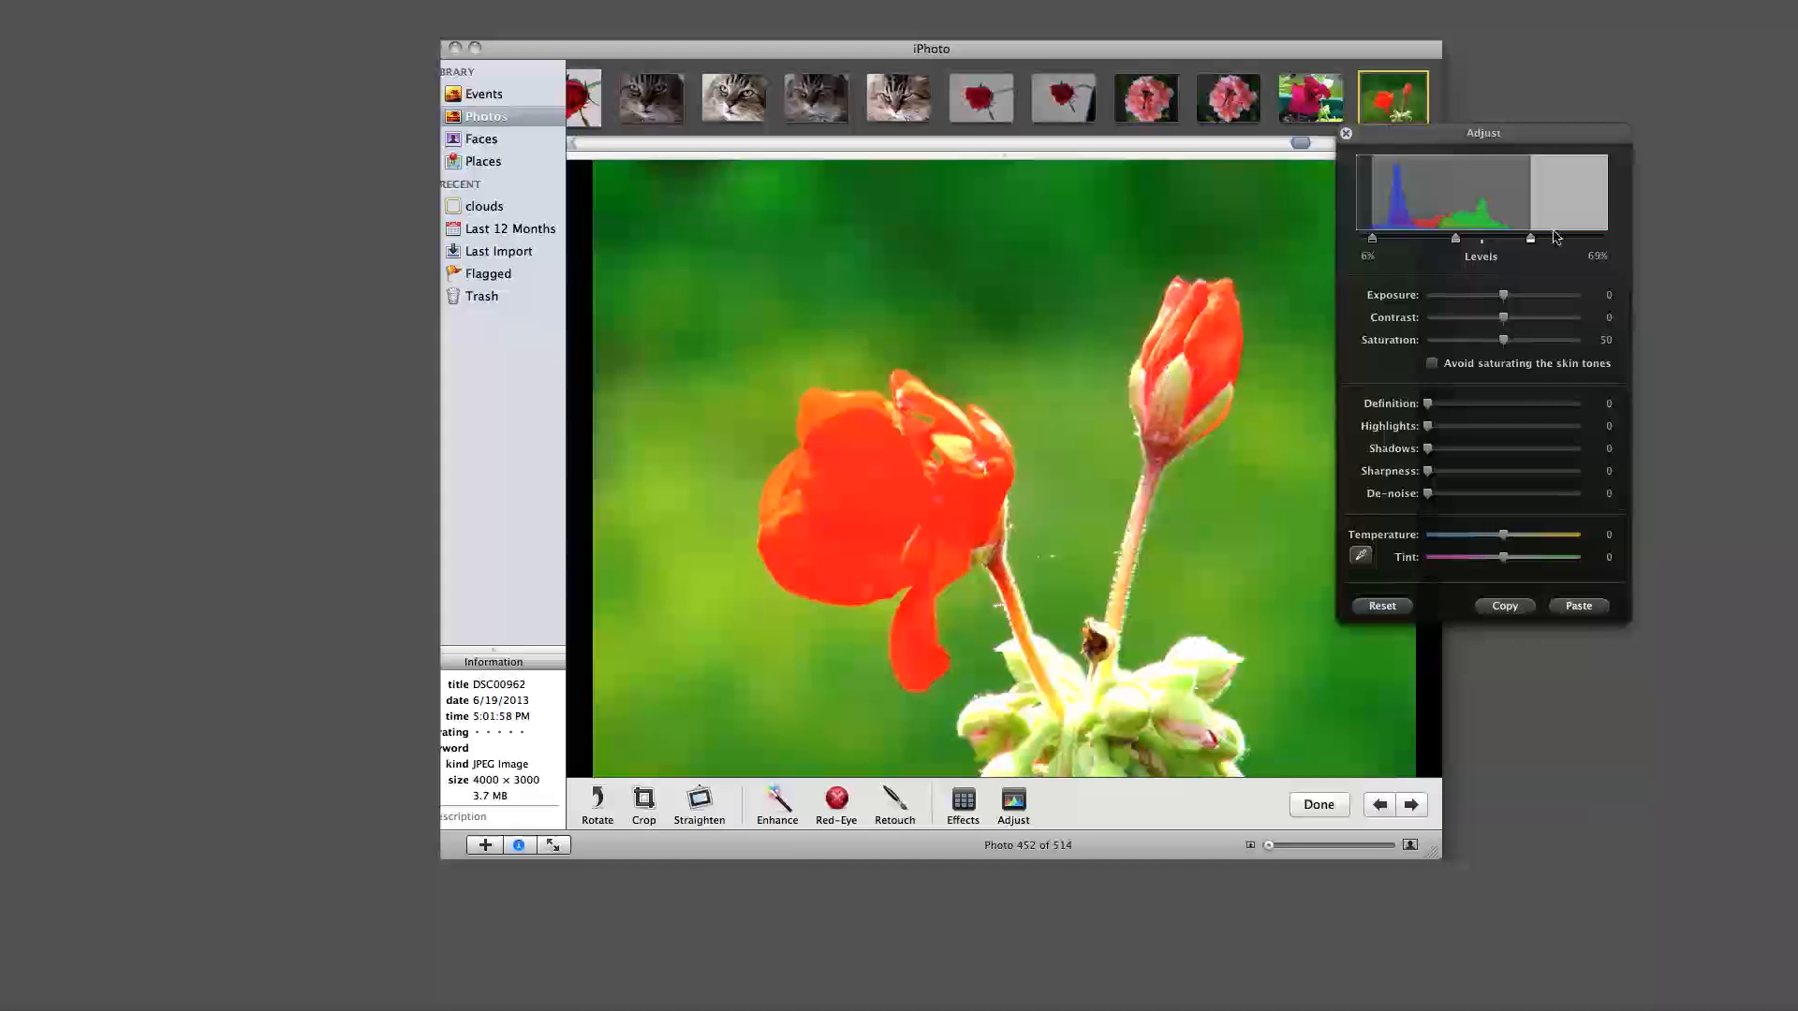
{"action": "left_click_drag", "start_coordinate": [1532, 242], "coordinate": [1584, 242]}
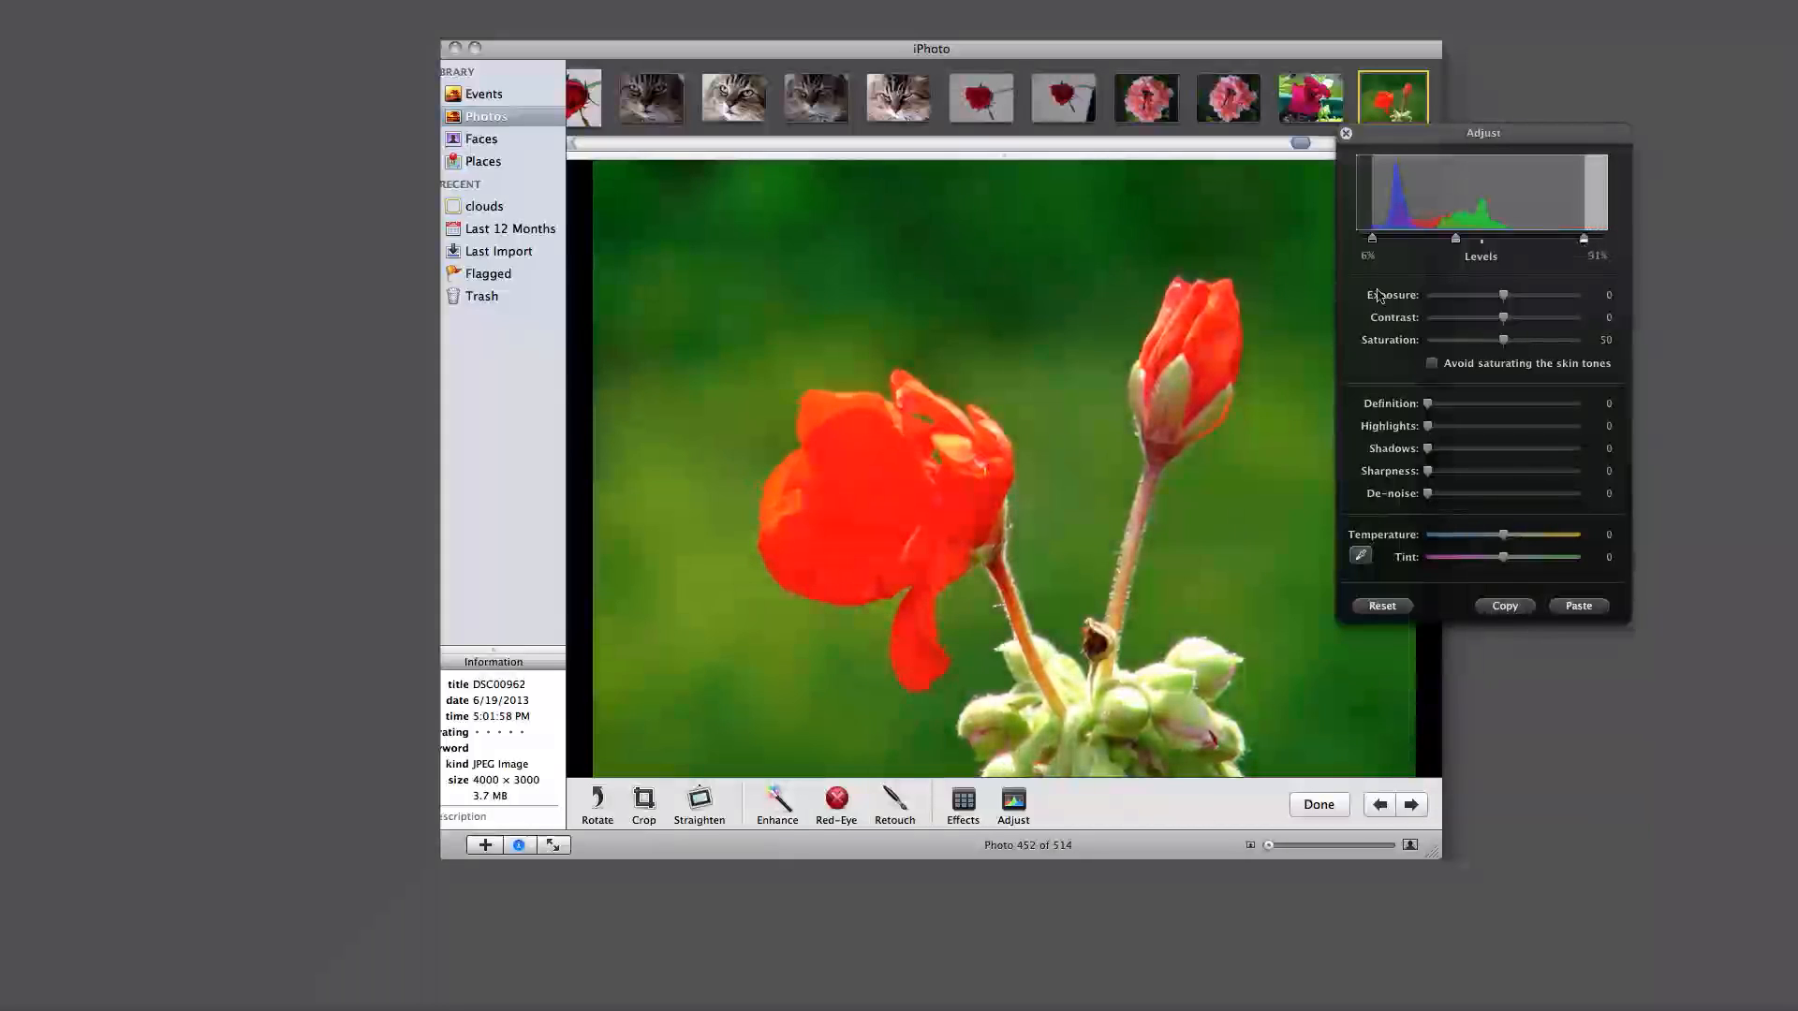
Step: Raise the Levels black point to 14% and shift the midtone point slightly toward the highlights end
{"action": "mouse_move", "coordinate": [1373, 244]}
{"action": "left_mouse_down"}
{"action": "mouse_move", "coordinate": [1415, 253]}
{"action": "mouse_move", "coordinate": [1394, 253]}
{"action": "left_mouse_up"}
{"action": "left_click_drag", "start_coordinate": [1389, 253], "coordinate": [1386, 253]}
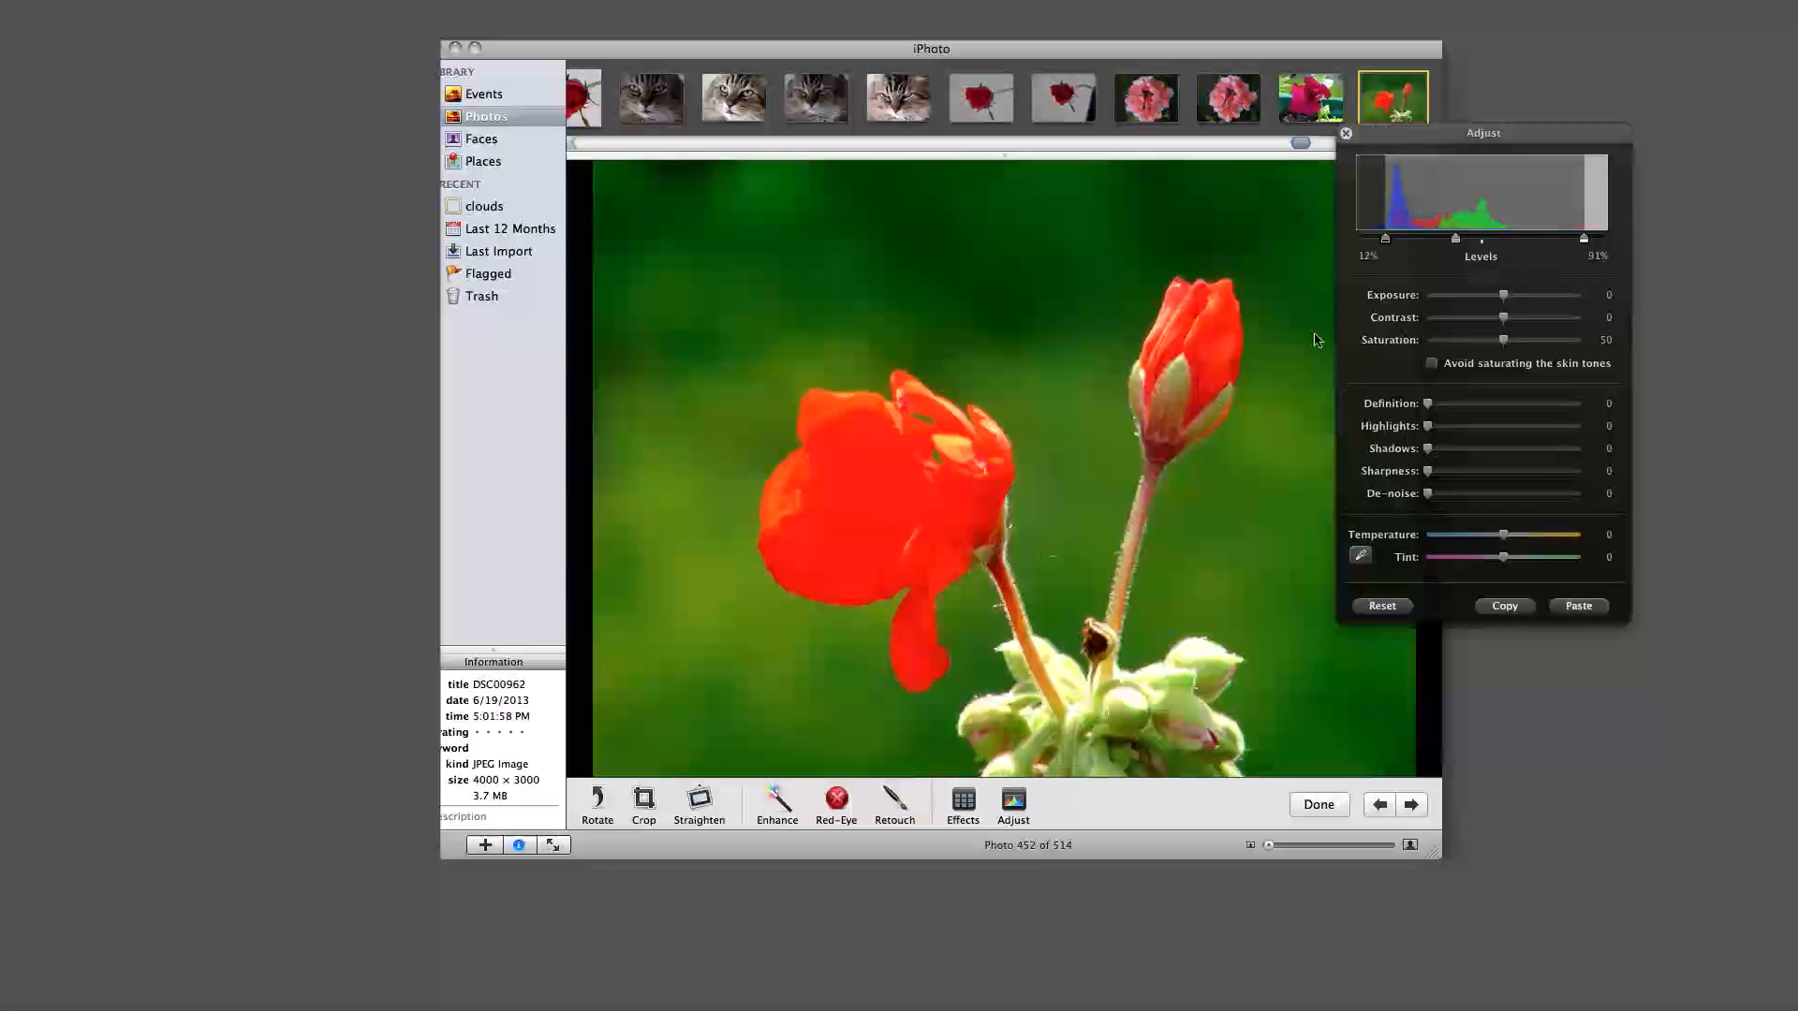
{"action": "left_click_drag", "start_coordinate": [1388, 246], "coordinate": [1395, 242]}
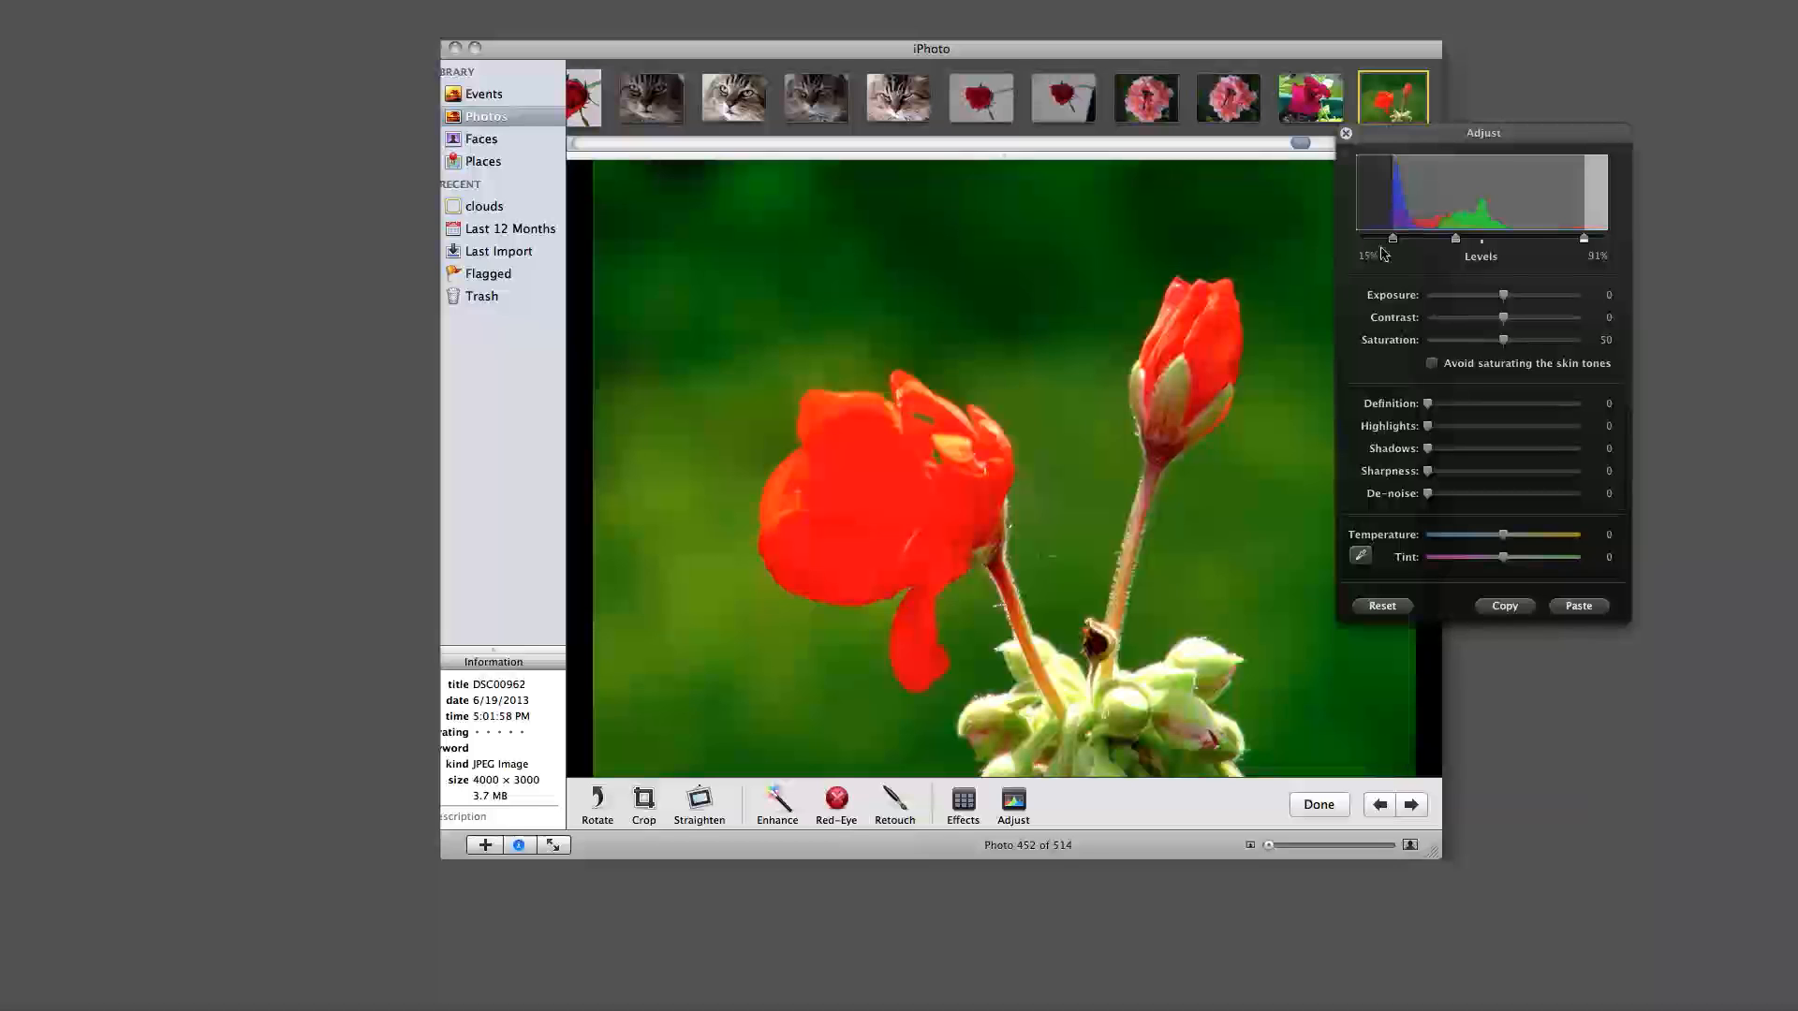
{"action": "left_click_drag", "start_coordinate": [1392, 245], "coordinate": [1447, 242]}
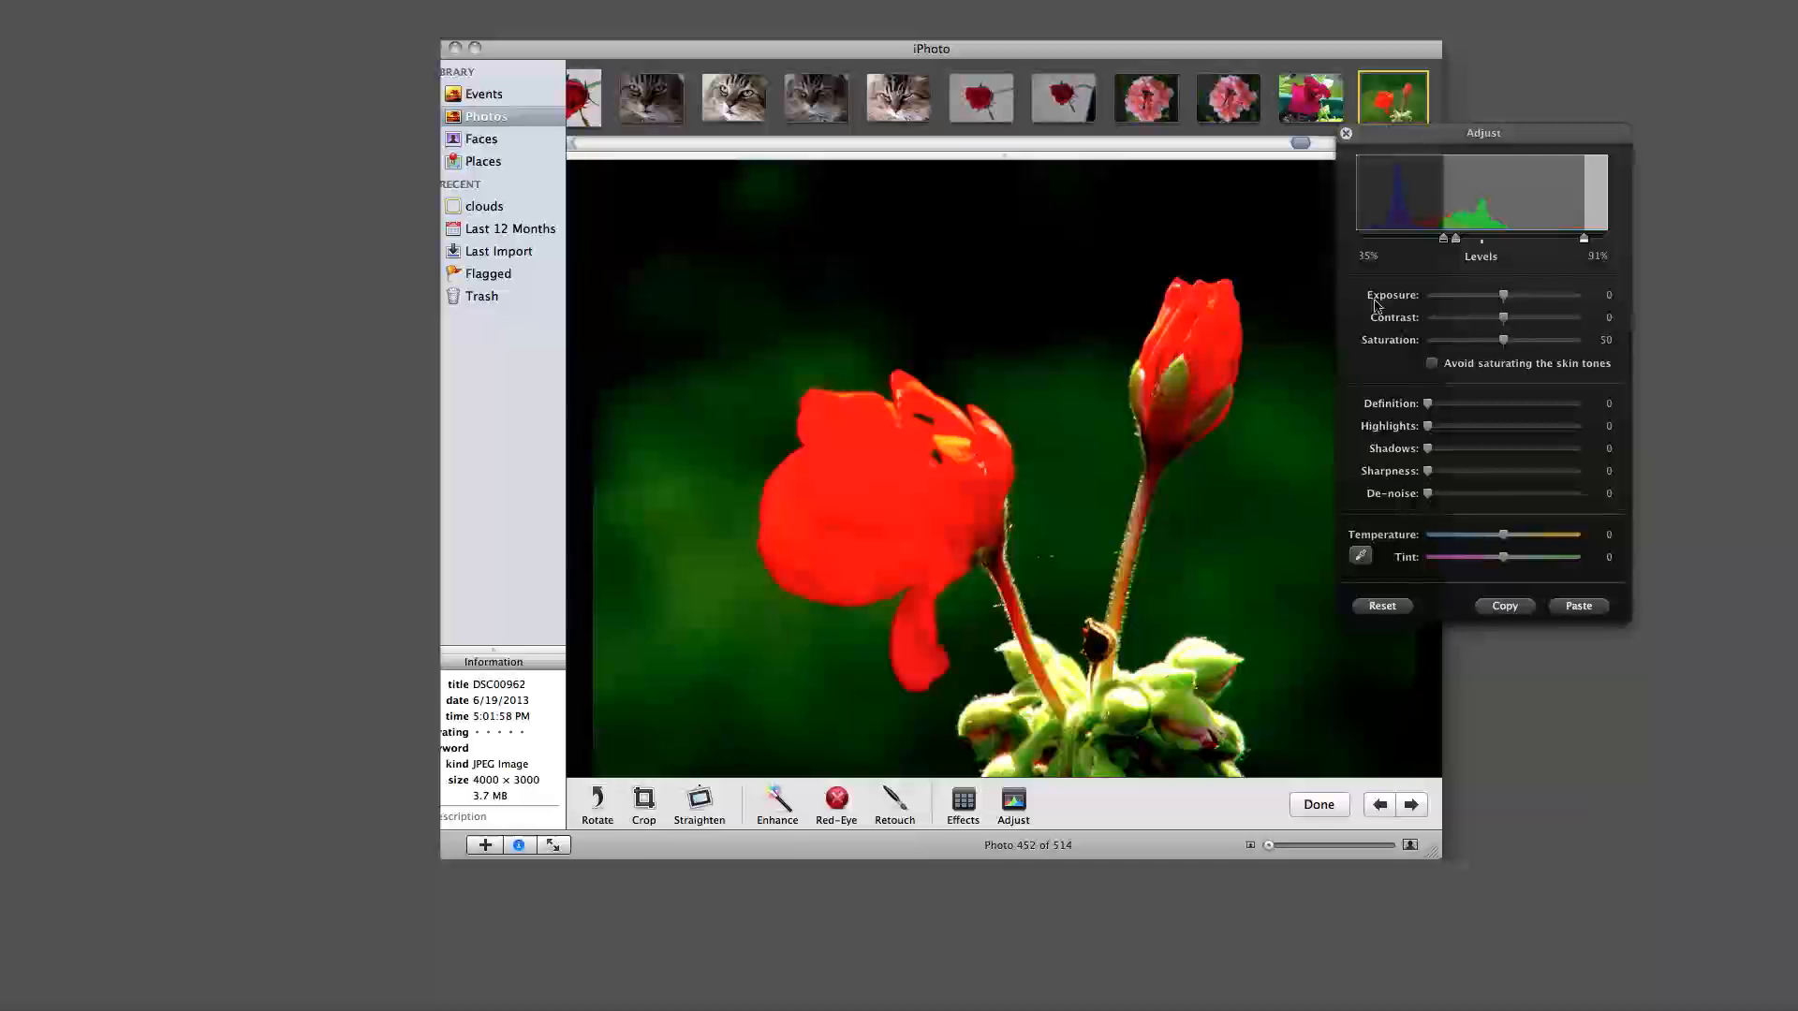
{"action": "left_click_drag", "start_coordinate": [1444, 239], "coordinate": [1393, 240]}
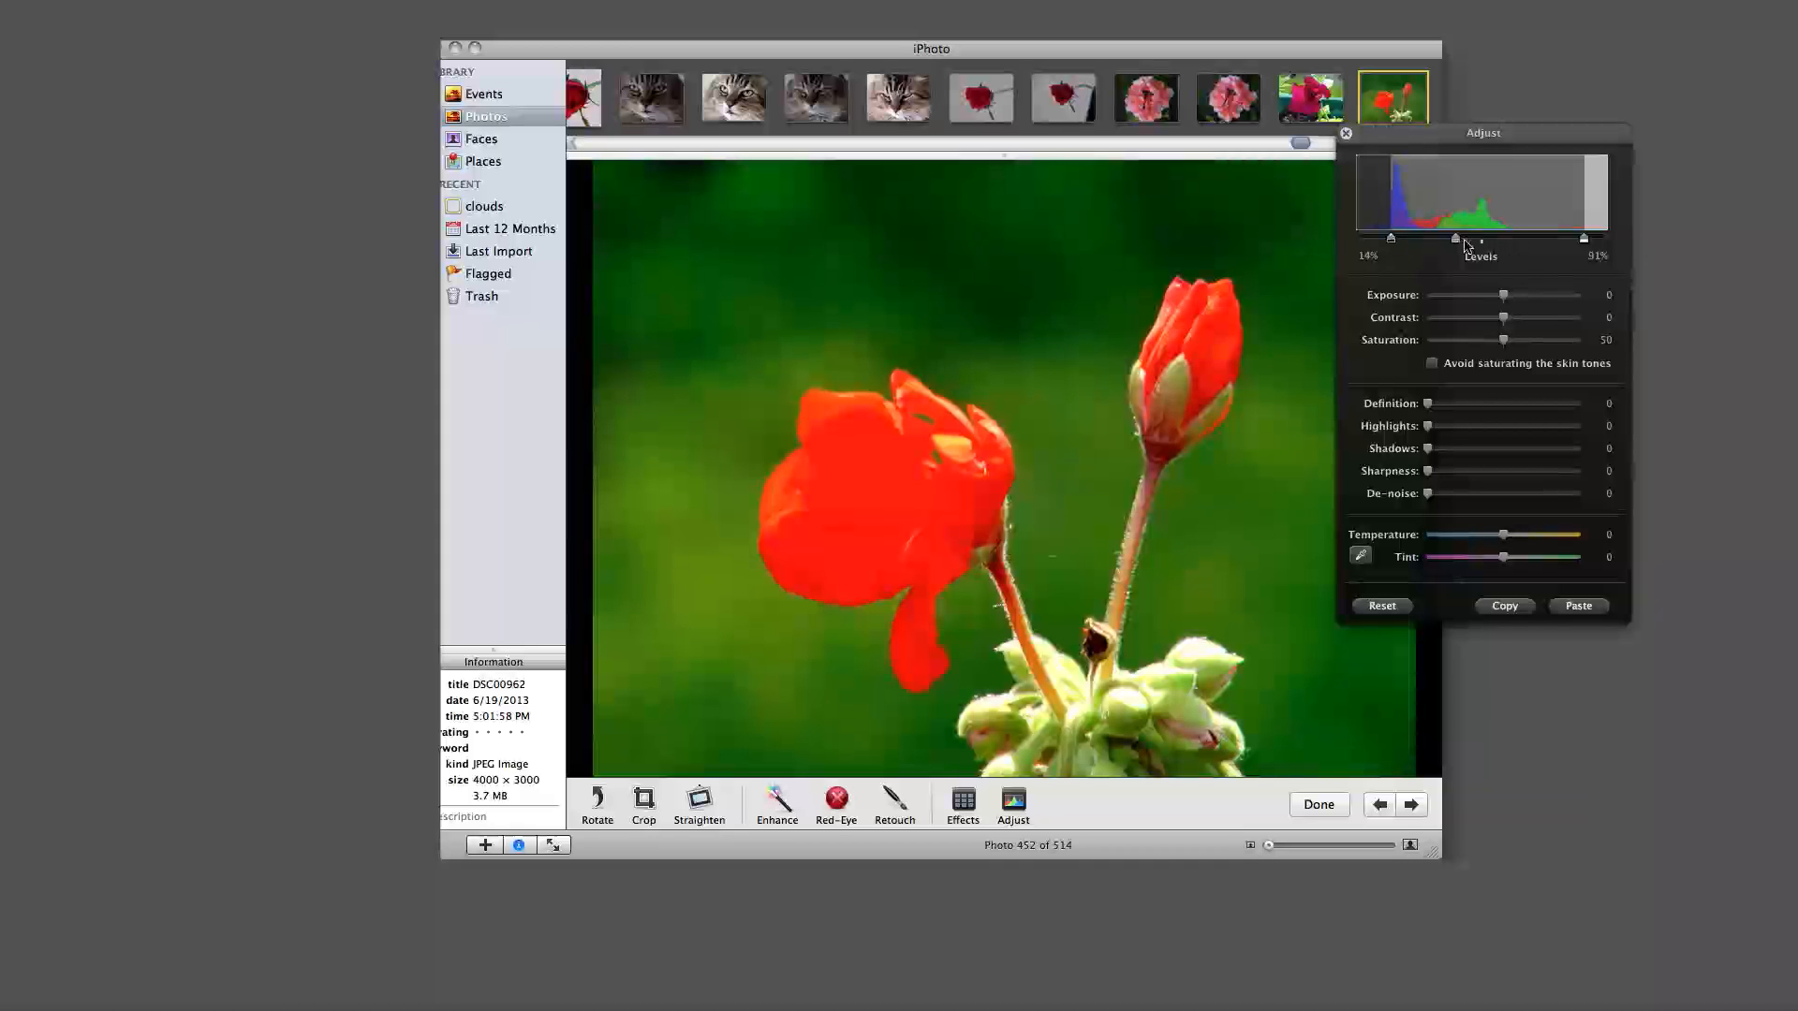
{"action": "mouse_move", "coordinate": [1457, 242]}
{"action": "left_mouse_down"}
{"action": "mouse_move", "coordinate": [1477, 243]}
{"action": "mouse_move", "coordinate": [1431, 243]}
{"action": "mouse_move", "coordinate": [1460, 241]}
{"action": "left_mouse_up"}
Step: Try a slight Shadows adjustment on the flower photo and return it to 0
{"action": "left_click", "coordinate": [1427, 450]}
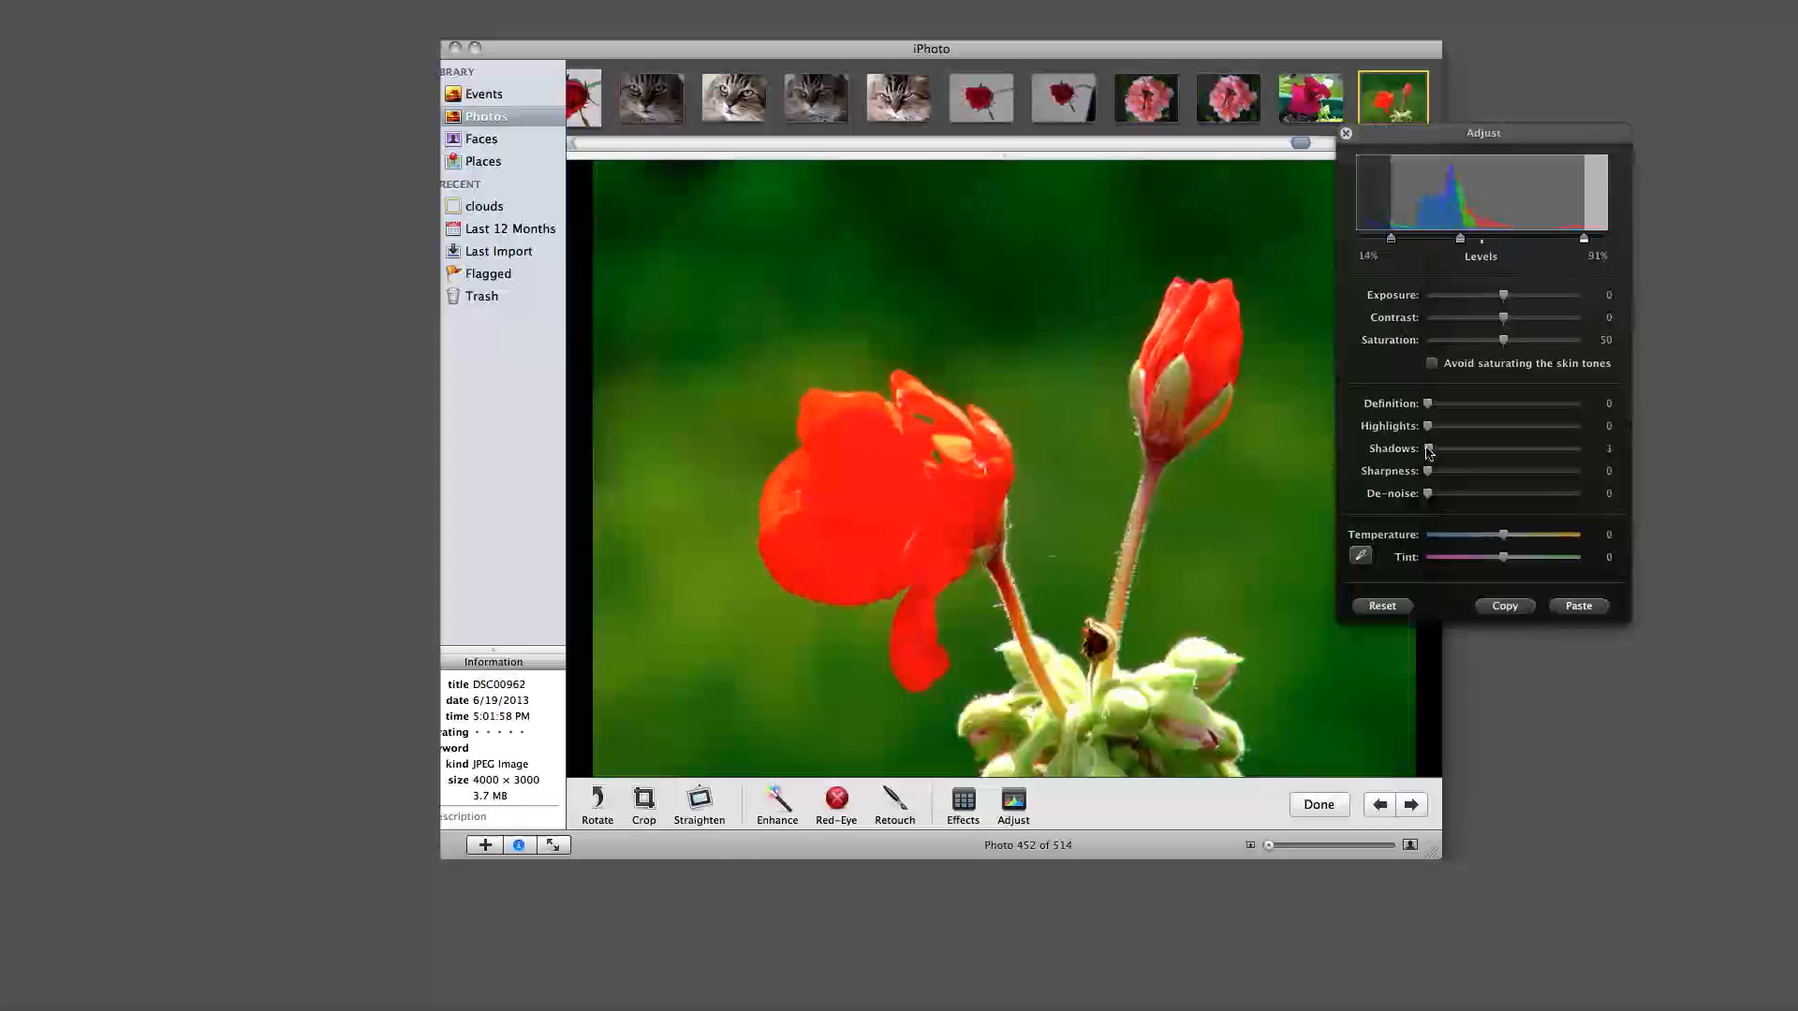
{"action": "left_click_drag", "start_coordinate": [1432, 452], "coordinate": [1427, 449]}
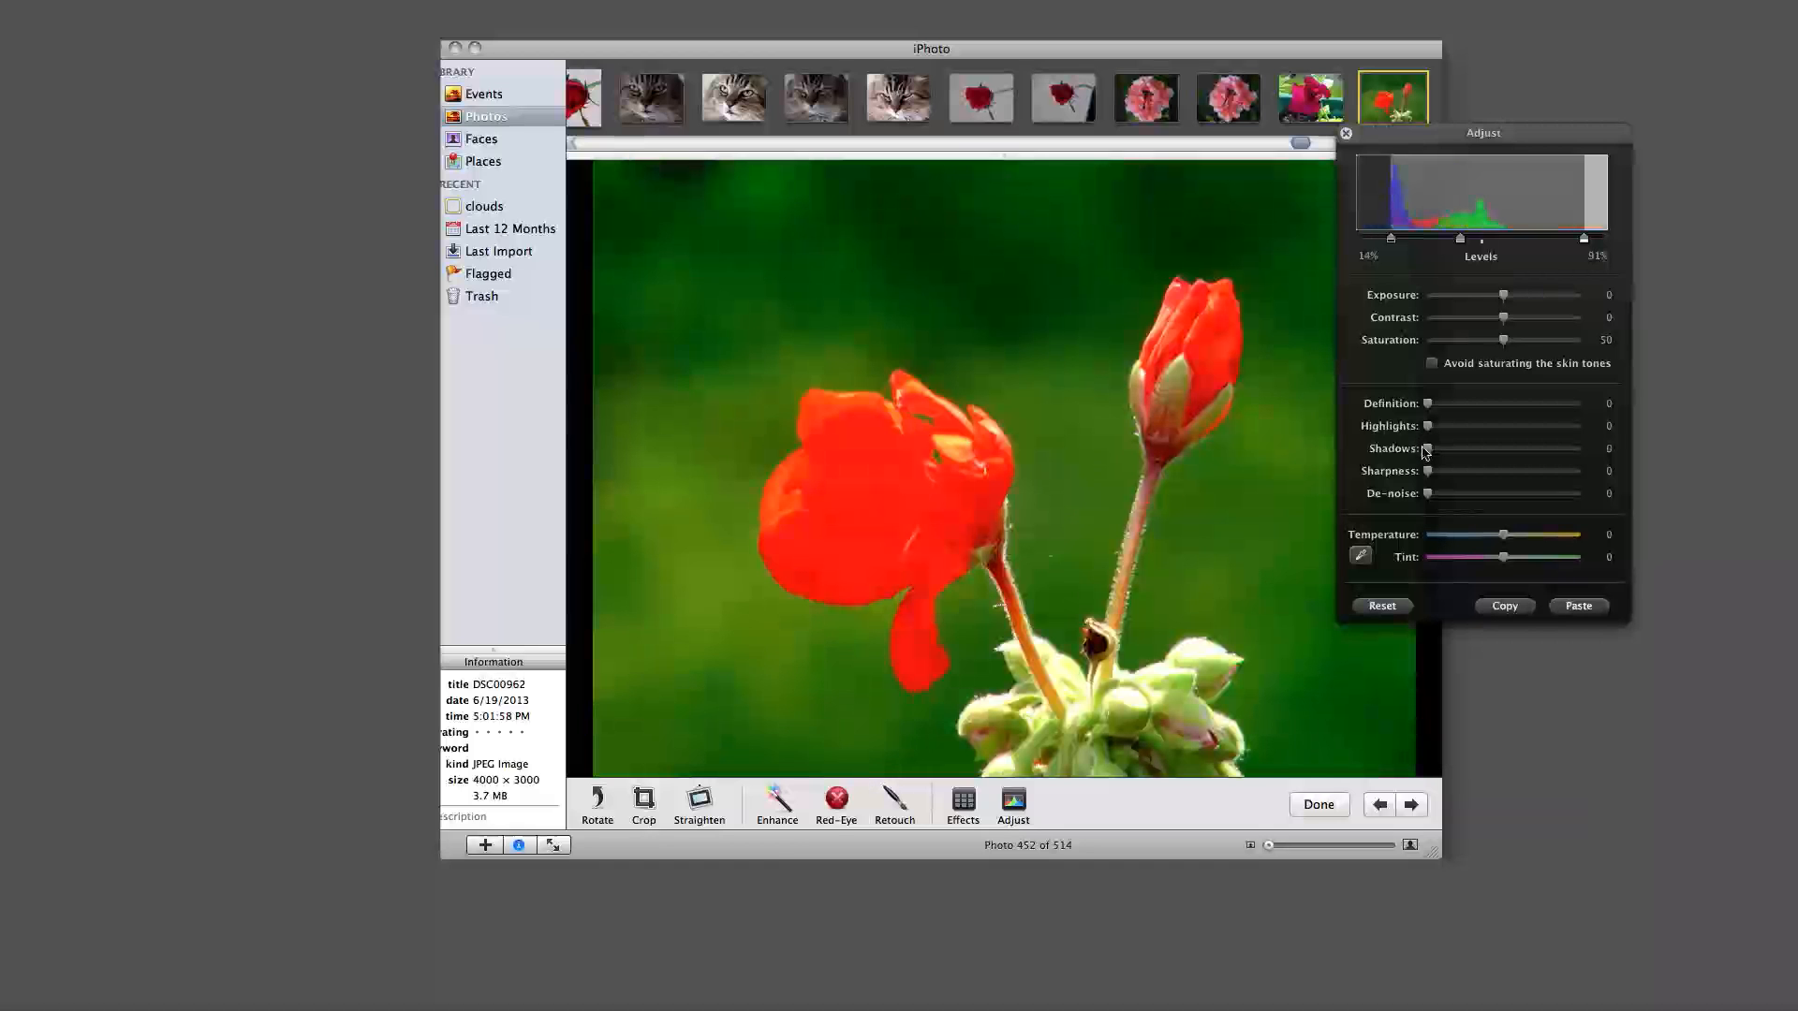
{"action": "mouse_move", "coordinate": [1425, 450]}
{"action": "left_mouse_down"}
{"action": "mouse_move", "coordinate": [1490, 451]}
{"action": "mouse_move", "coordinate": [1416, 448]}
{"action": "left_mouse_up"}
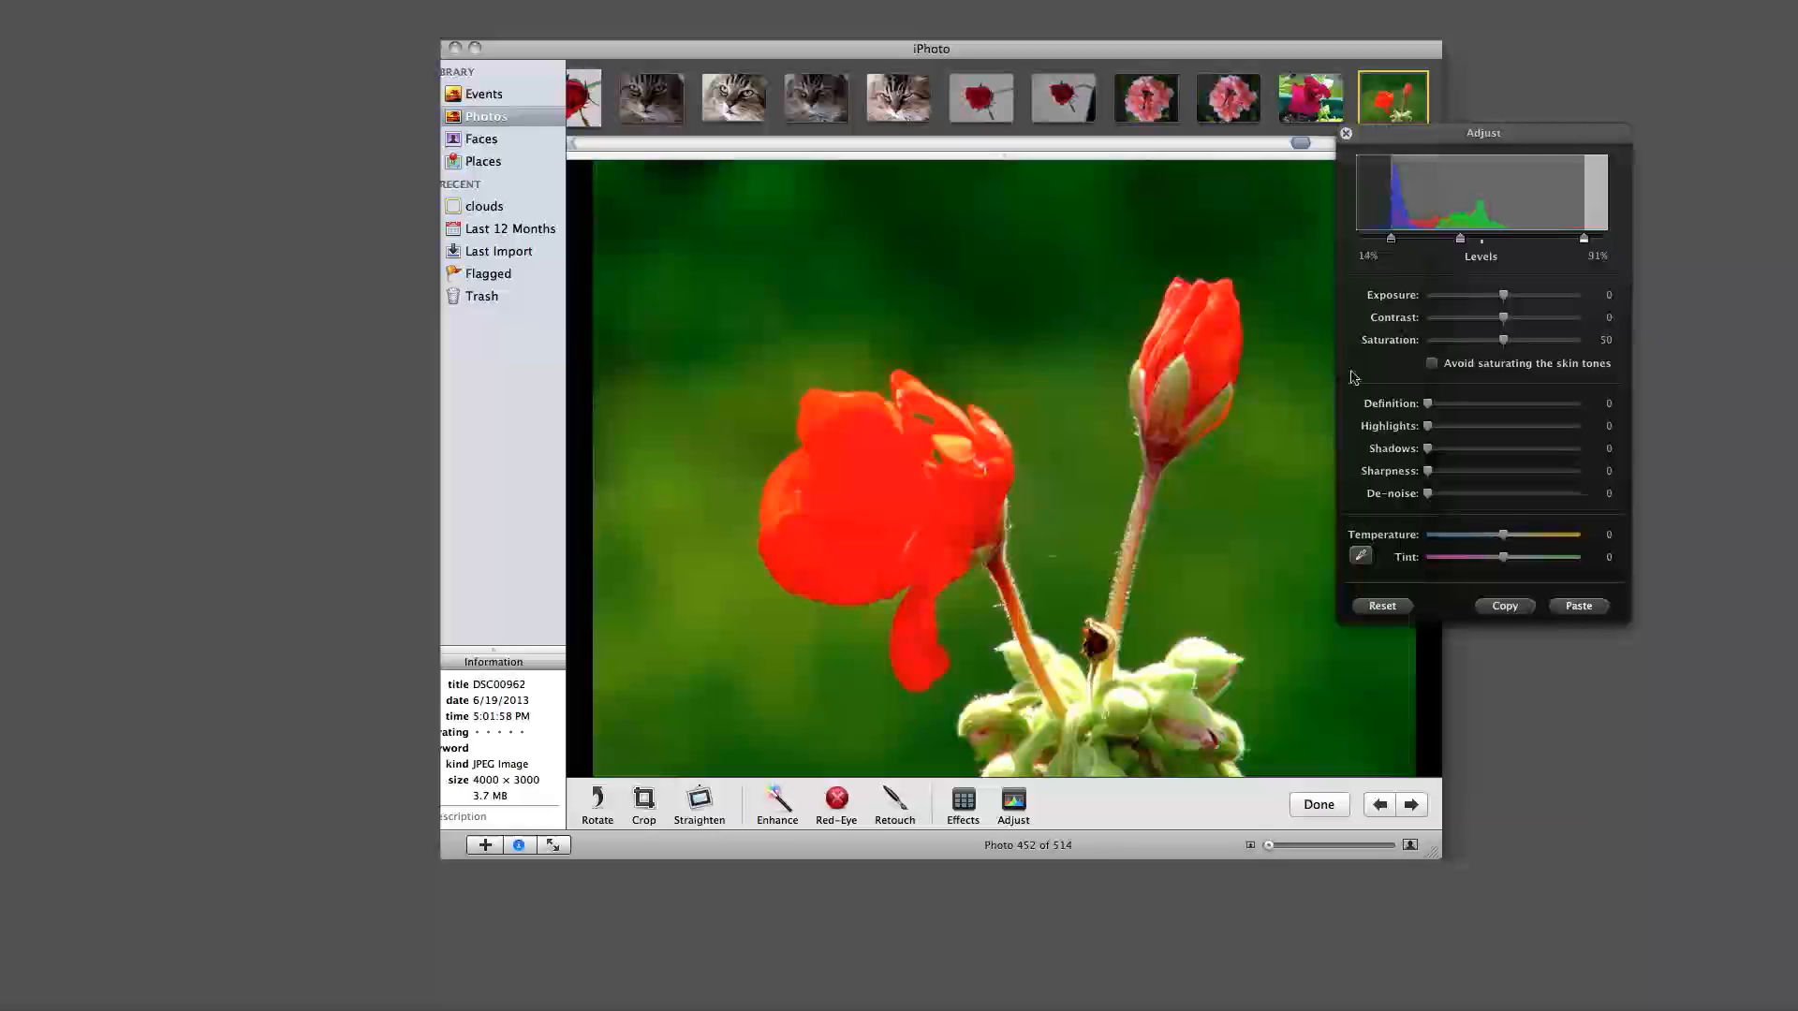
Step: Set Highlights to 10 and Definition to 14, and test an Exposure of -1.67 before returning it to 0
{"action": "mouse_move", "coordinate": [1428, 426]}
{"action": "left_mouse_down"}
{"action": "mouse_move", "coordinate": [1456, 436]}
{"action": "mouse_move", "coordinate": [1421, 431]}
{"action": "mouse_move", "coordinate": [1491, 404]}
{"action": "mouse_move", "coordinate": [1447, 409]}
{"action": "left_mouse_up"}
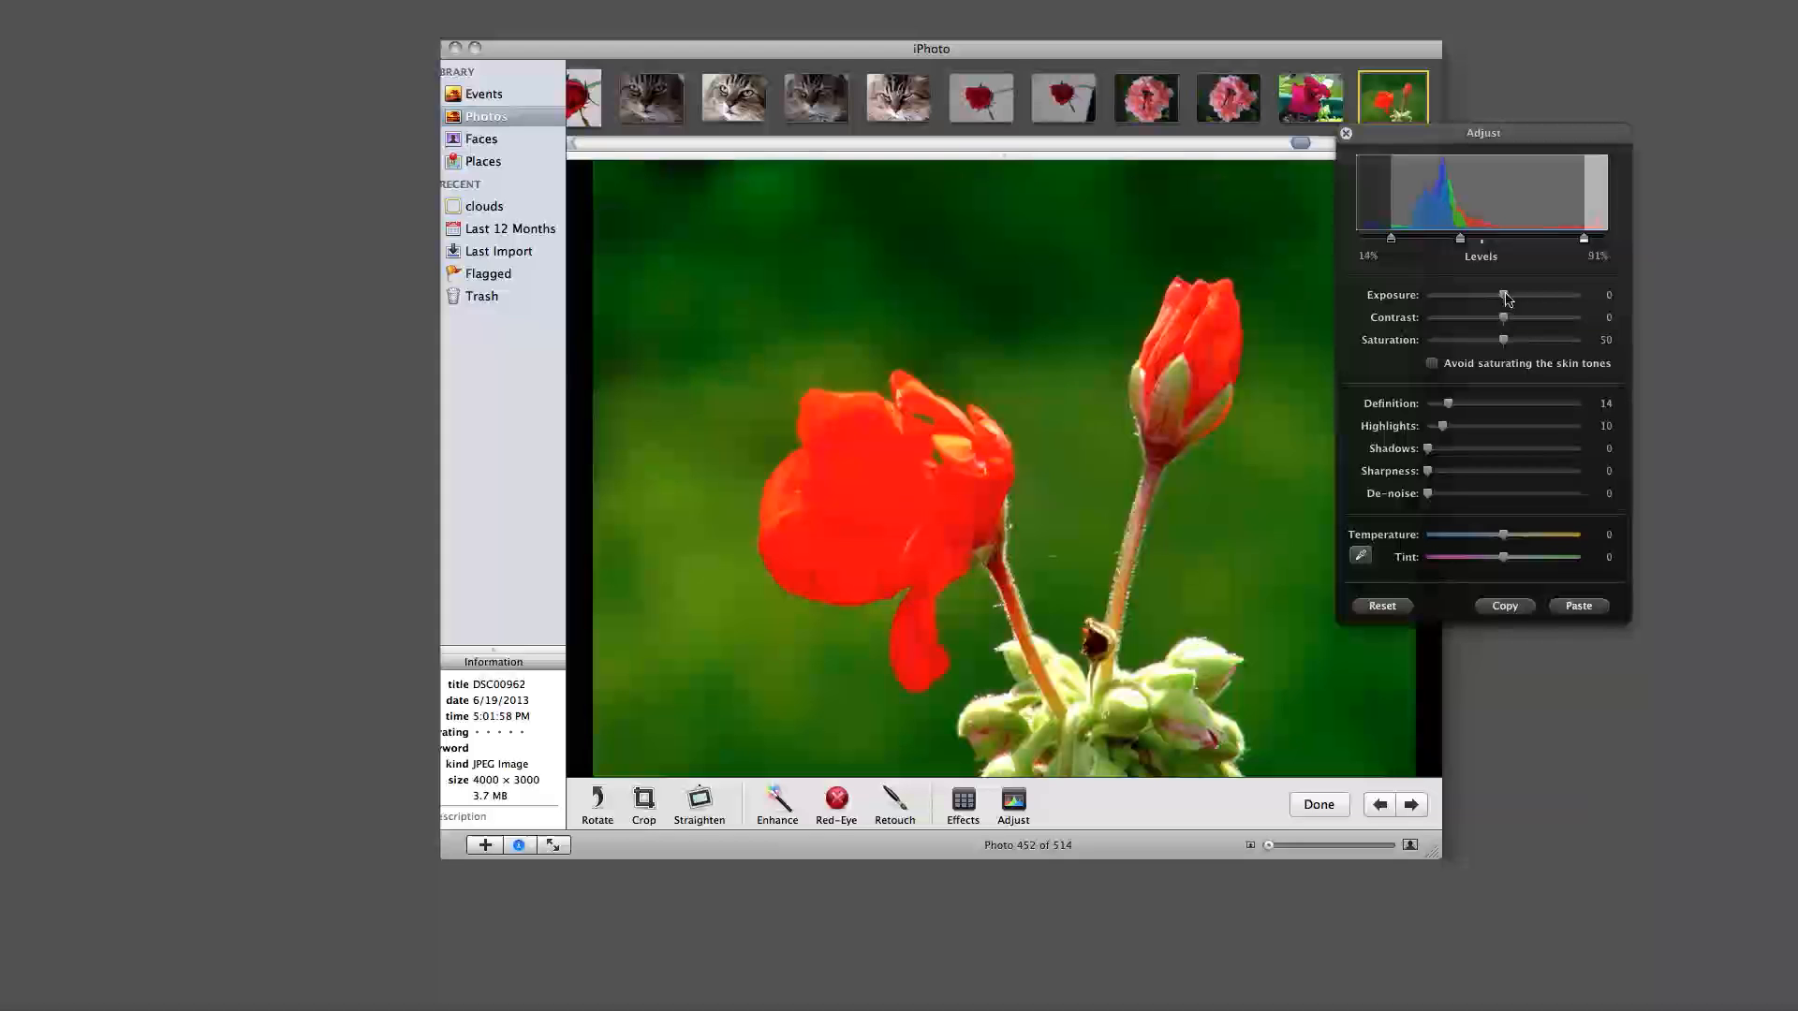
{"action": "left_click_drag", "start_coordinate": [1503, 297], "coordinate": [1458, 298]}
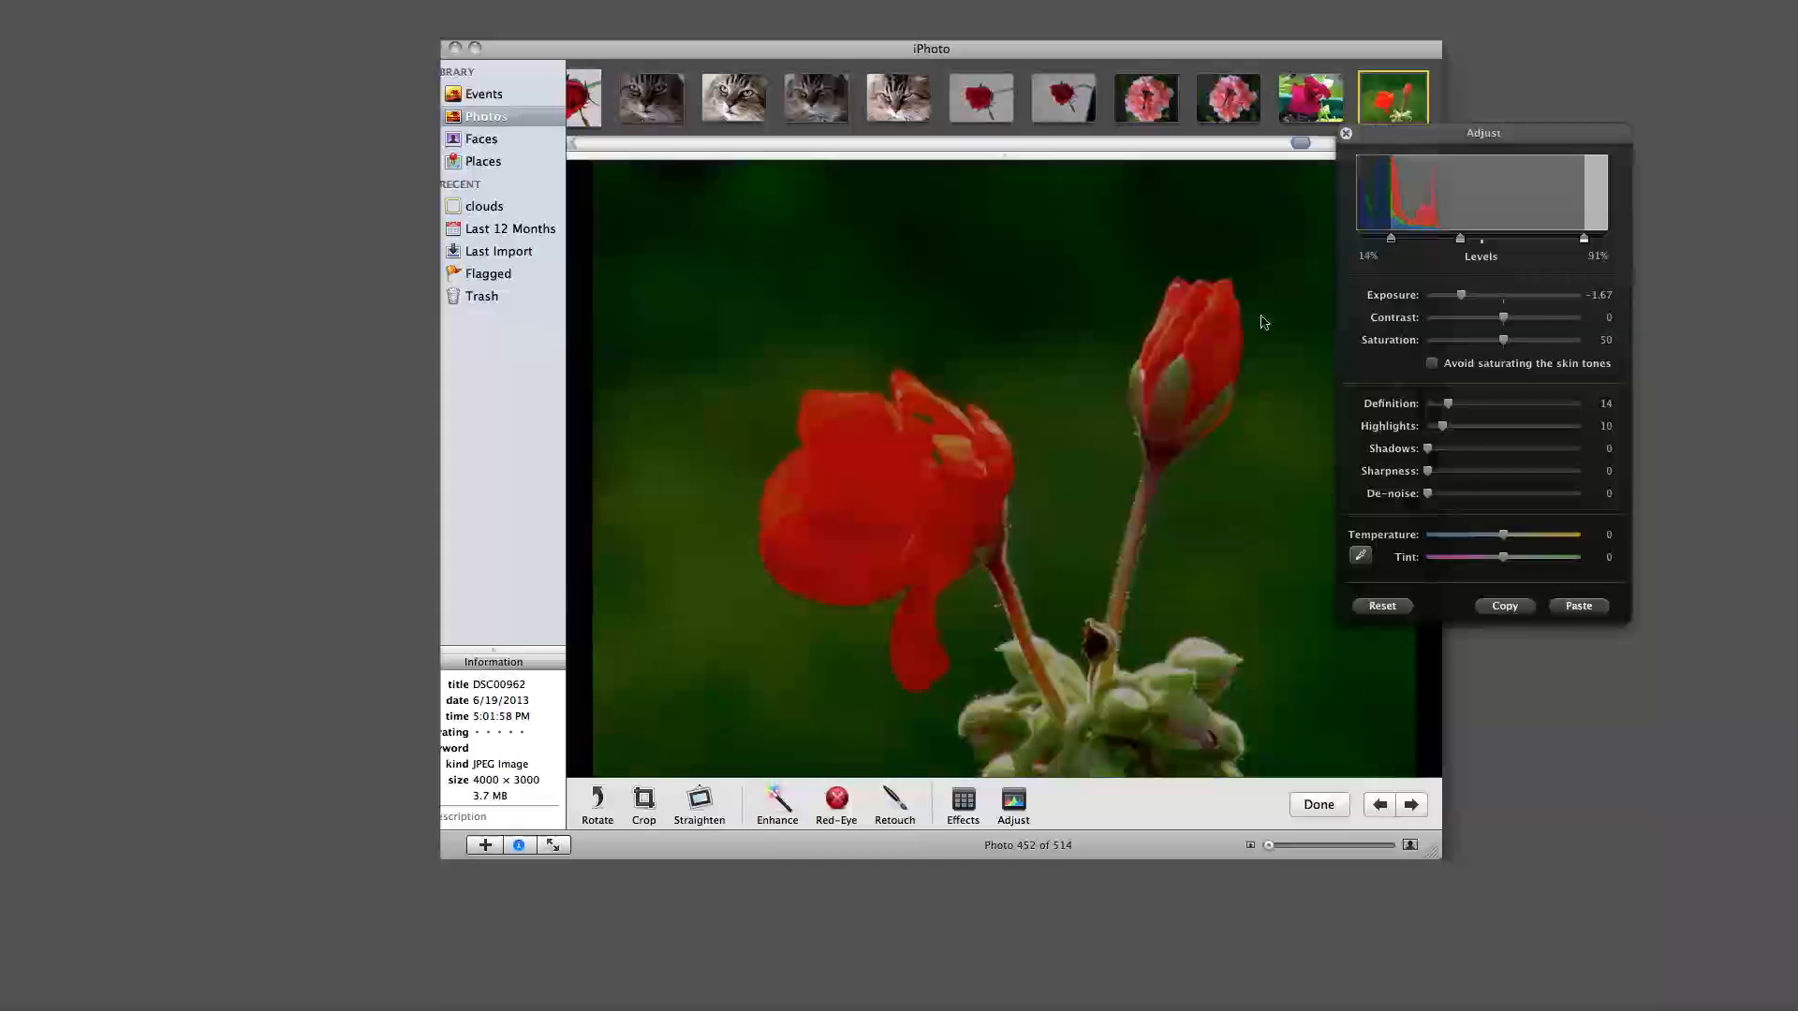
{"action": "left_click_drag", "start_coordinate": [1466, 296], "coordinate": [1507, 298]}
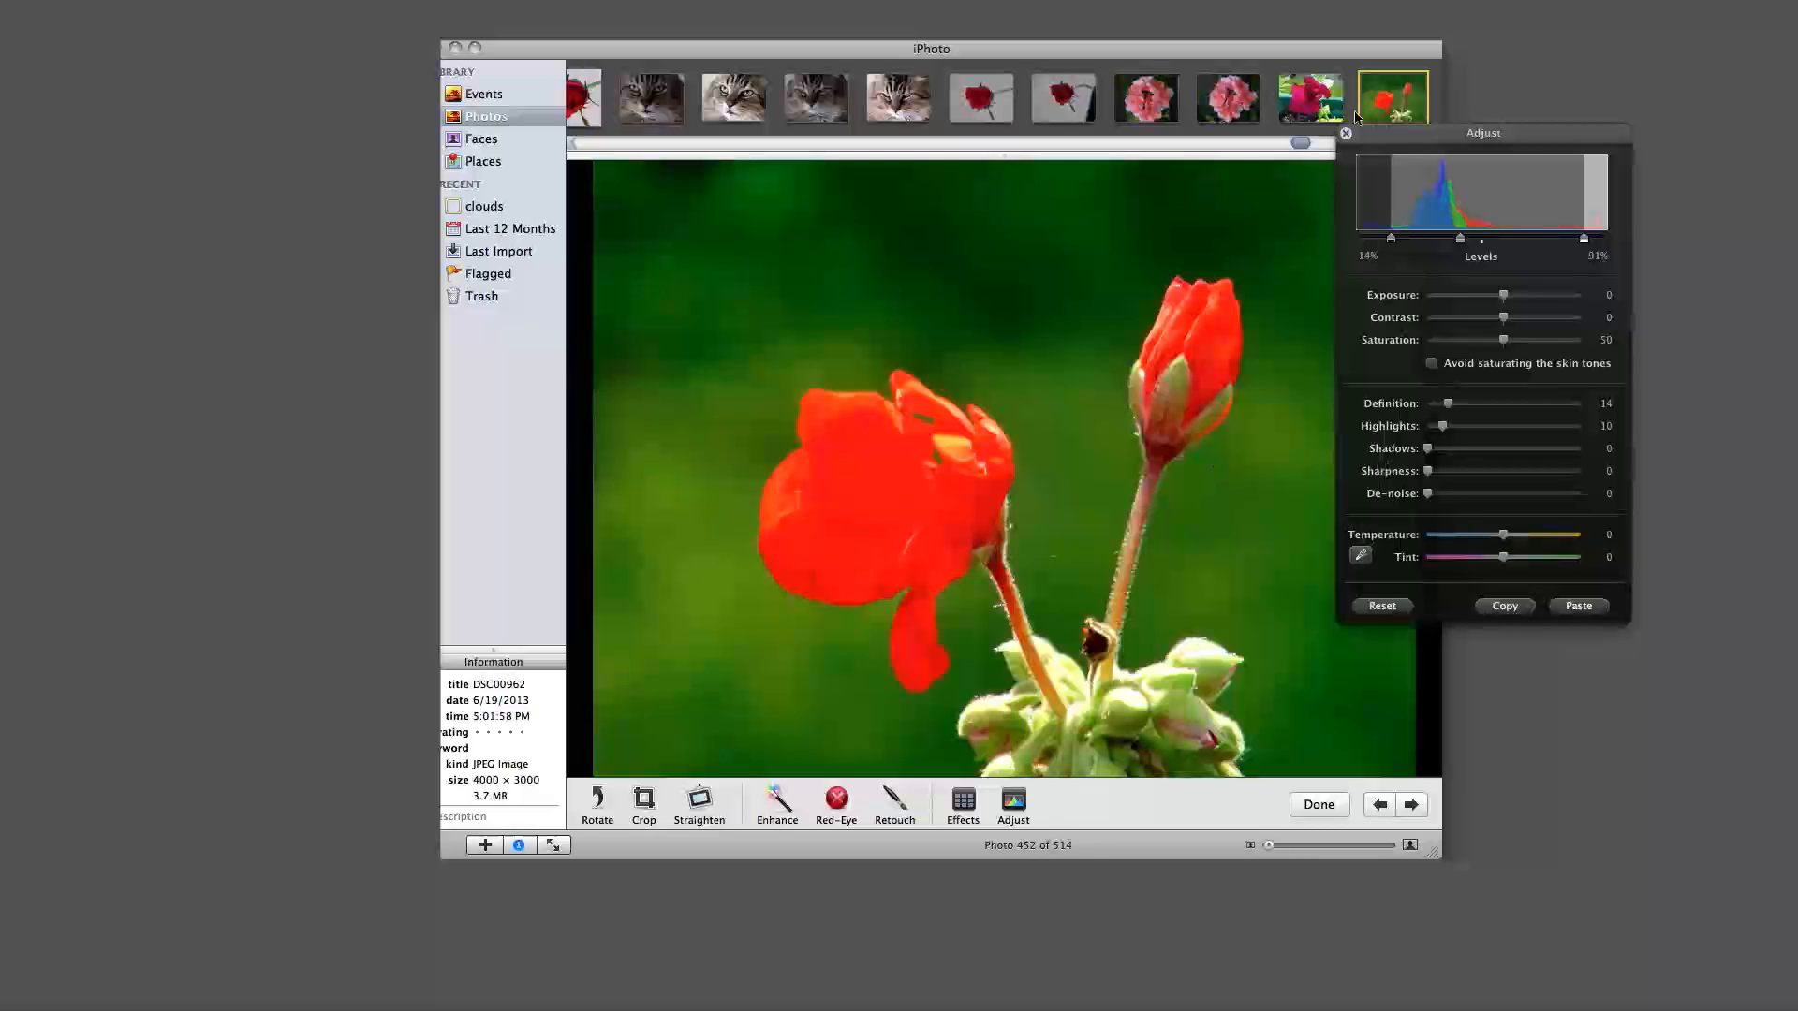
Step: Crop the flower photo to a nearly square frame around the upright red bud and return to the photo library
{"action": "left_click_drag", "start_coordinate": [1374, 135], "coordinate": [1428, 150]}
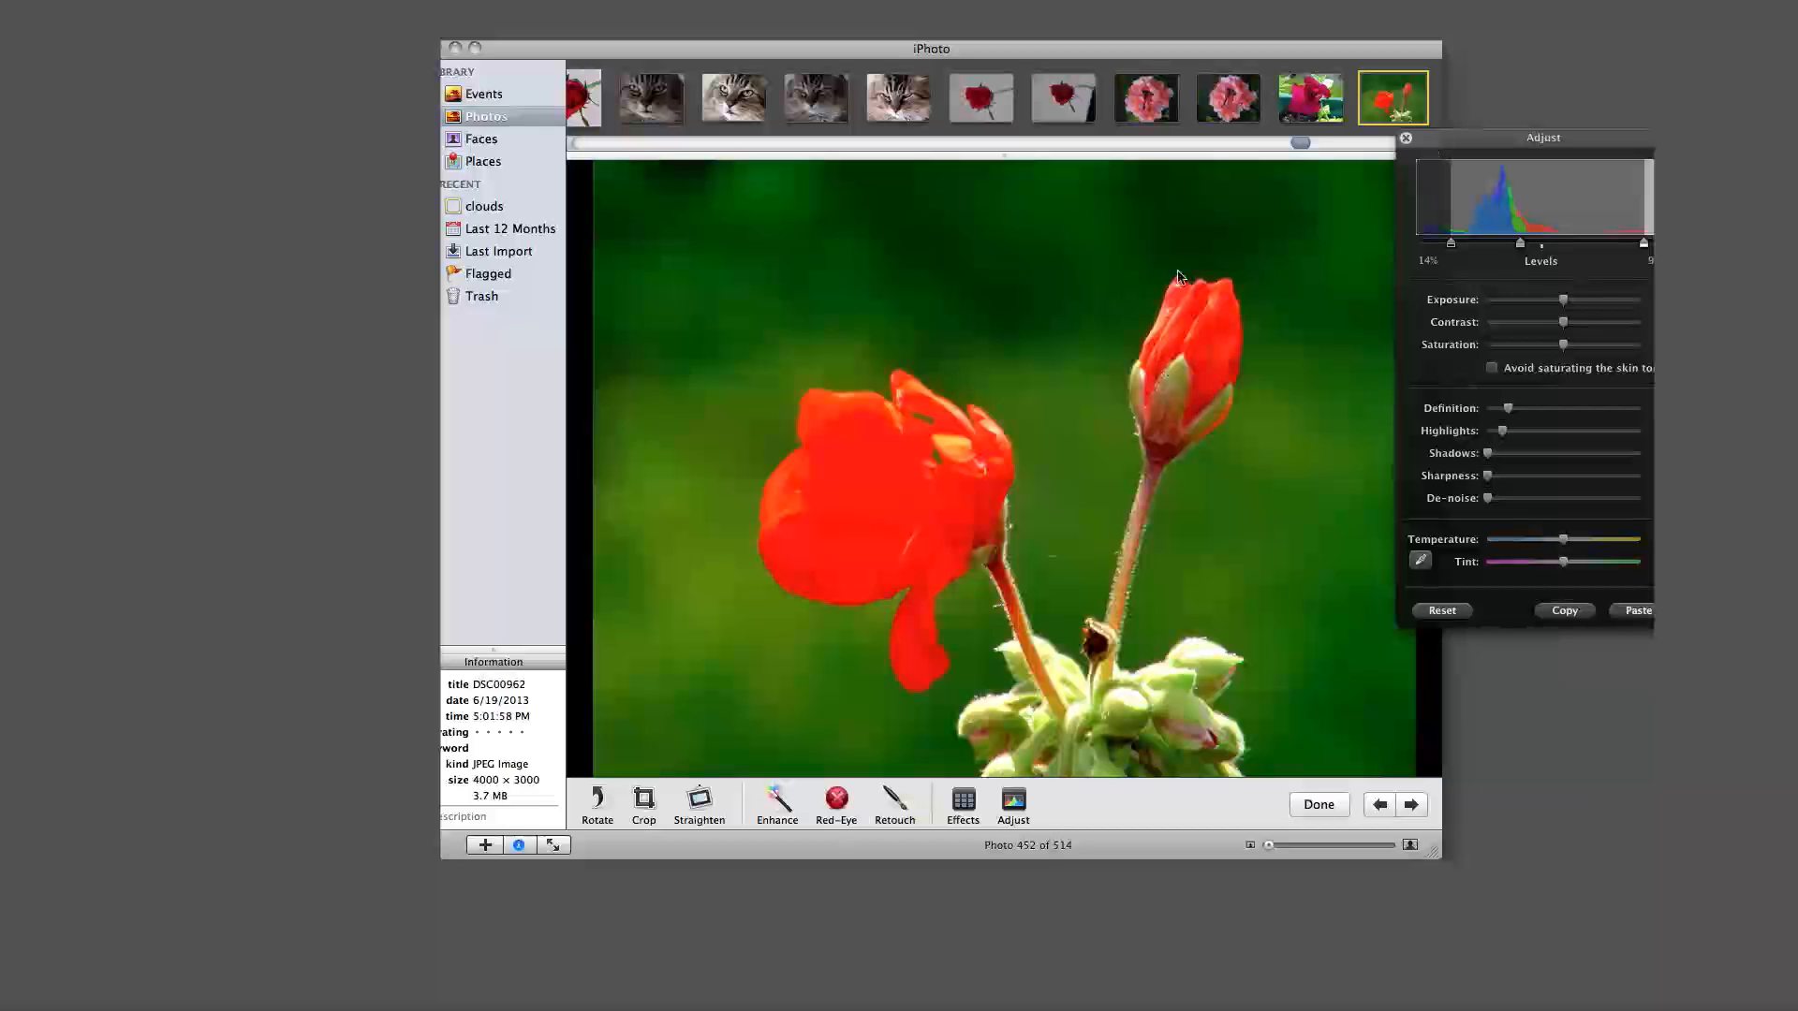
{"action": "left_click_drag", "start_coordinate": [1411, 164], "coordinate": [1496, 127]}
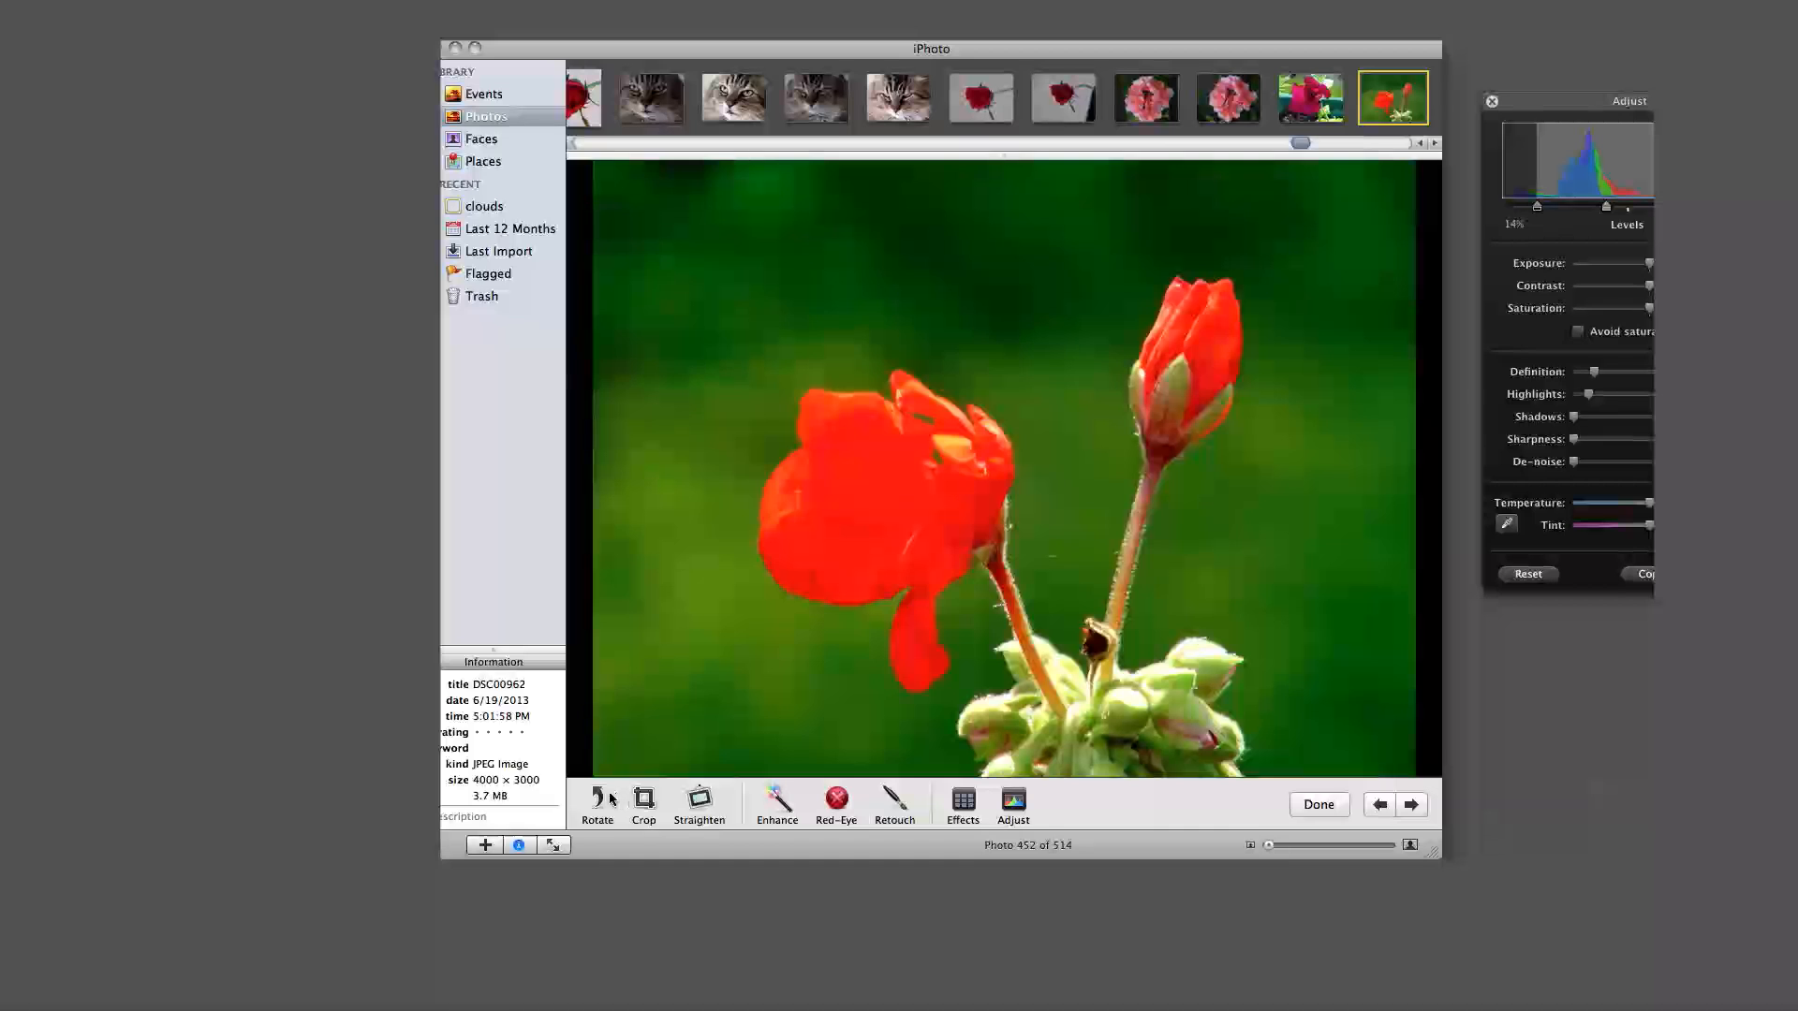
{"action": "left_click", "coordinate": [643, 802]}
{"action": "left_click_drag", "start_coordinate": [656, 205], "coordinate": [1041, 243]}
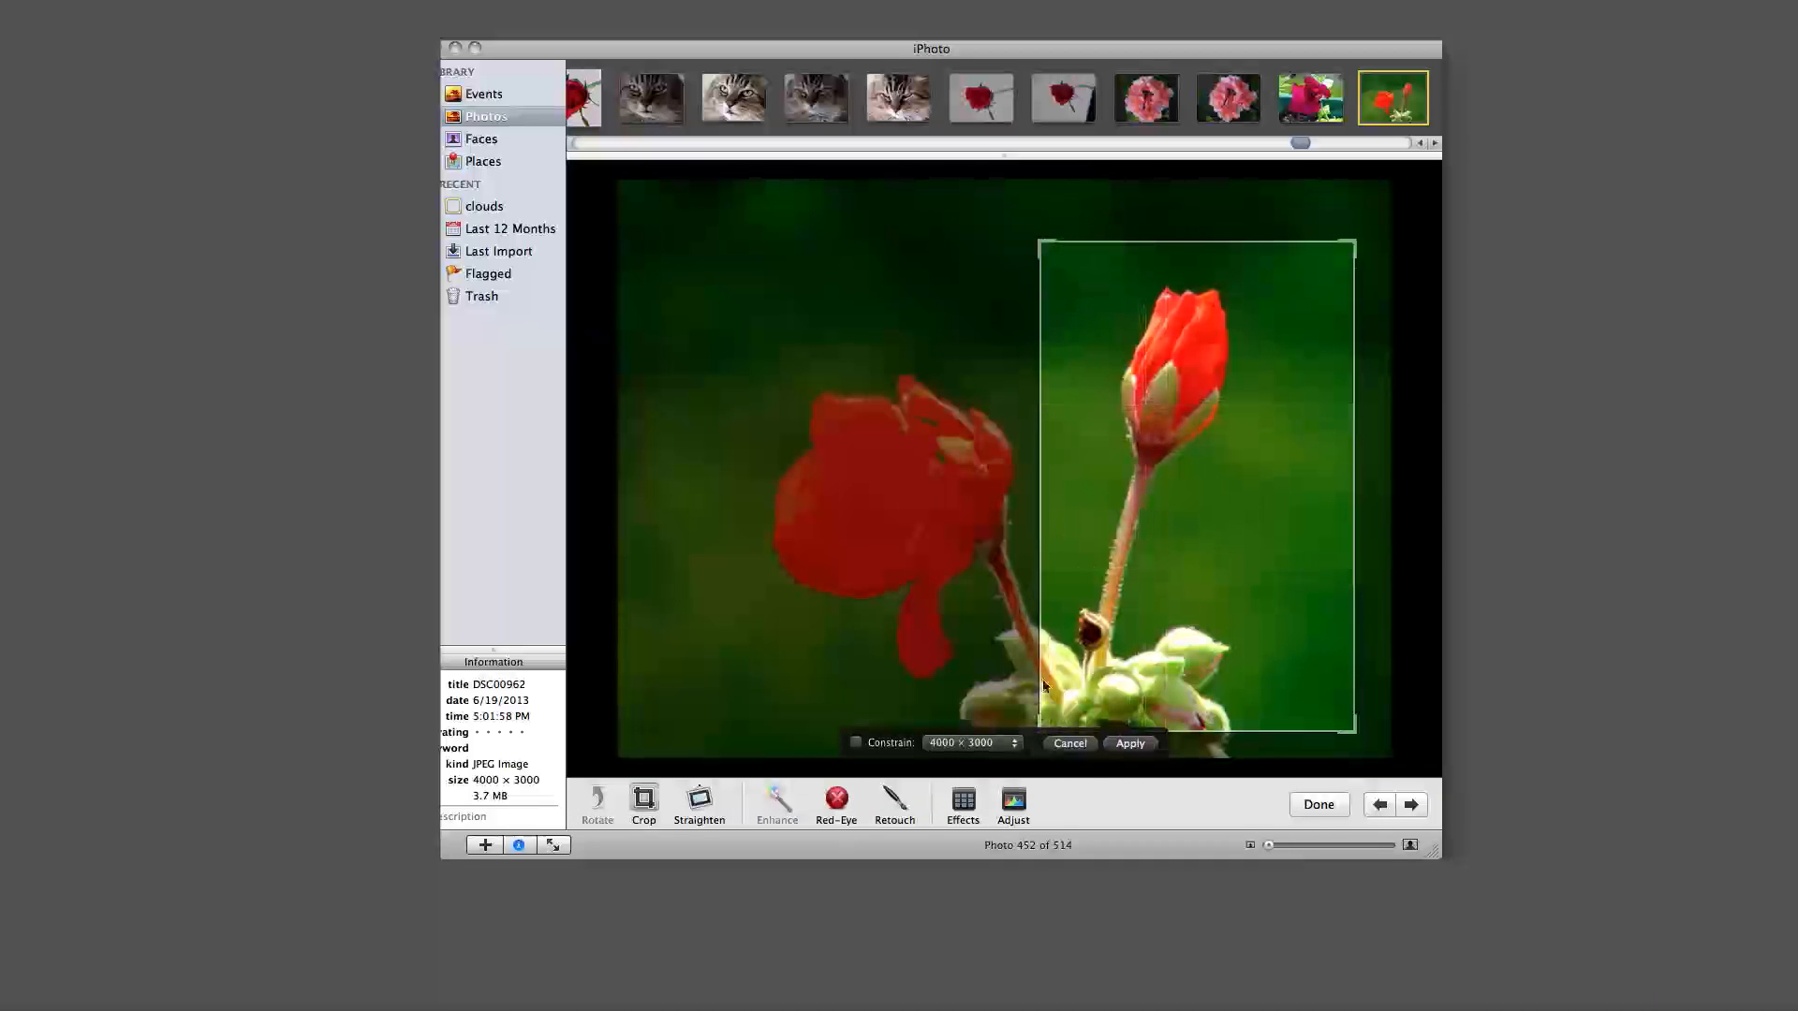
{"action": "left_click_drag", "start_coordinate": [1352, 729], "coordinate": [1342, 528]}
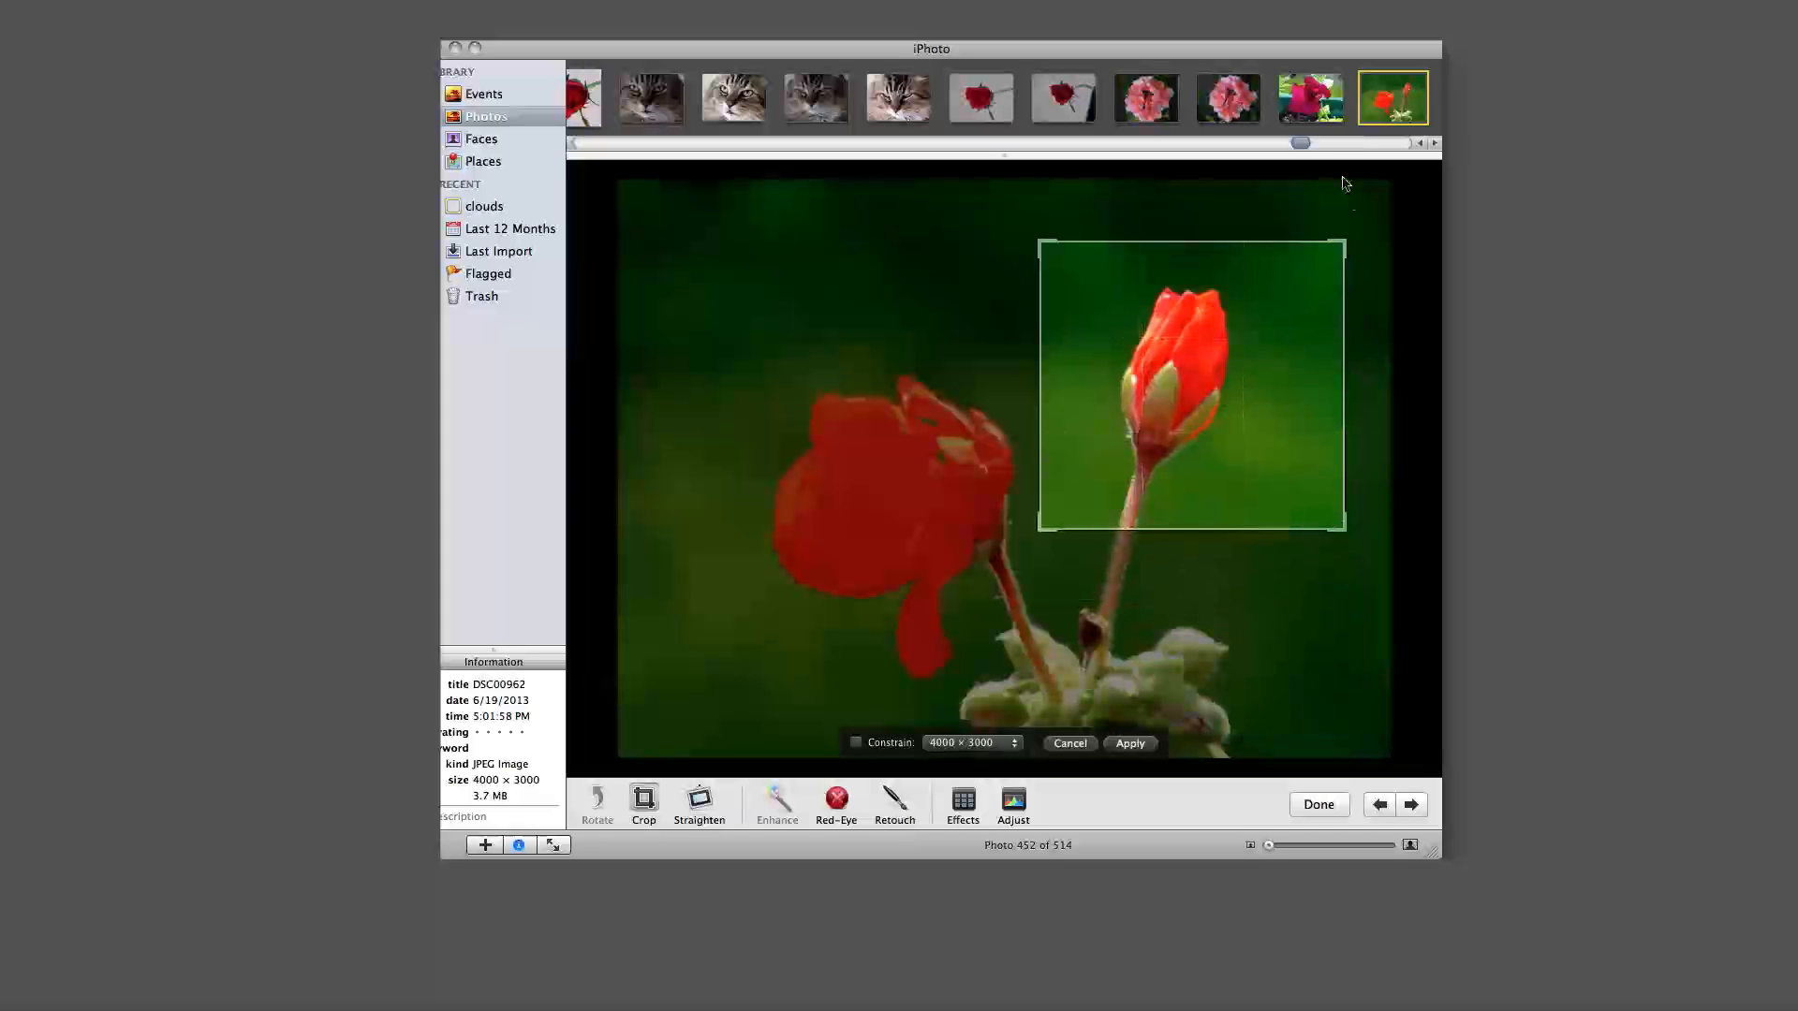
{"action": "left_click_drag", "start_coordinate": [1343, 244], "coordinate": [1297, 246]}
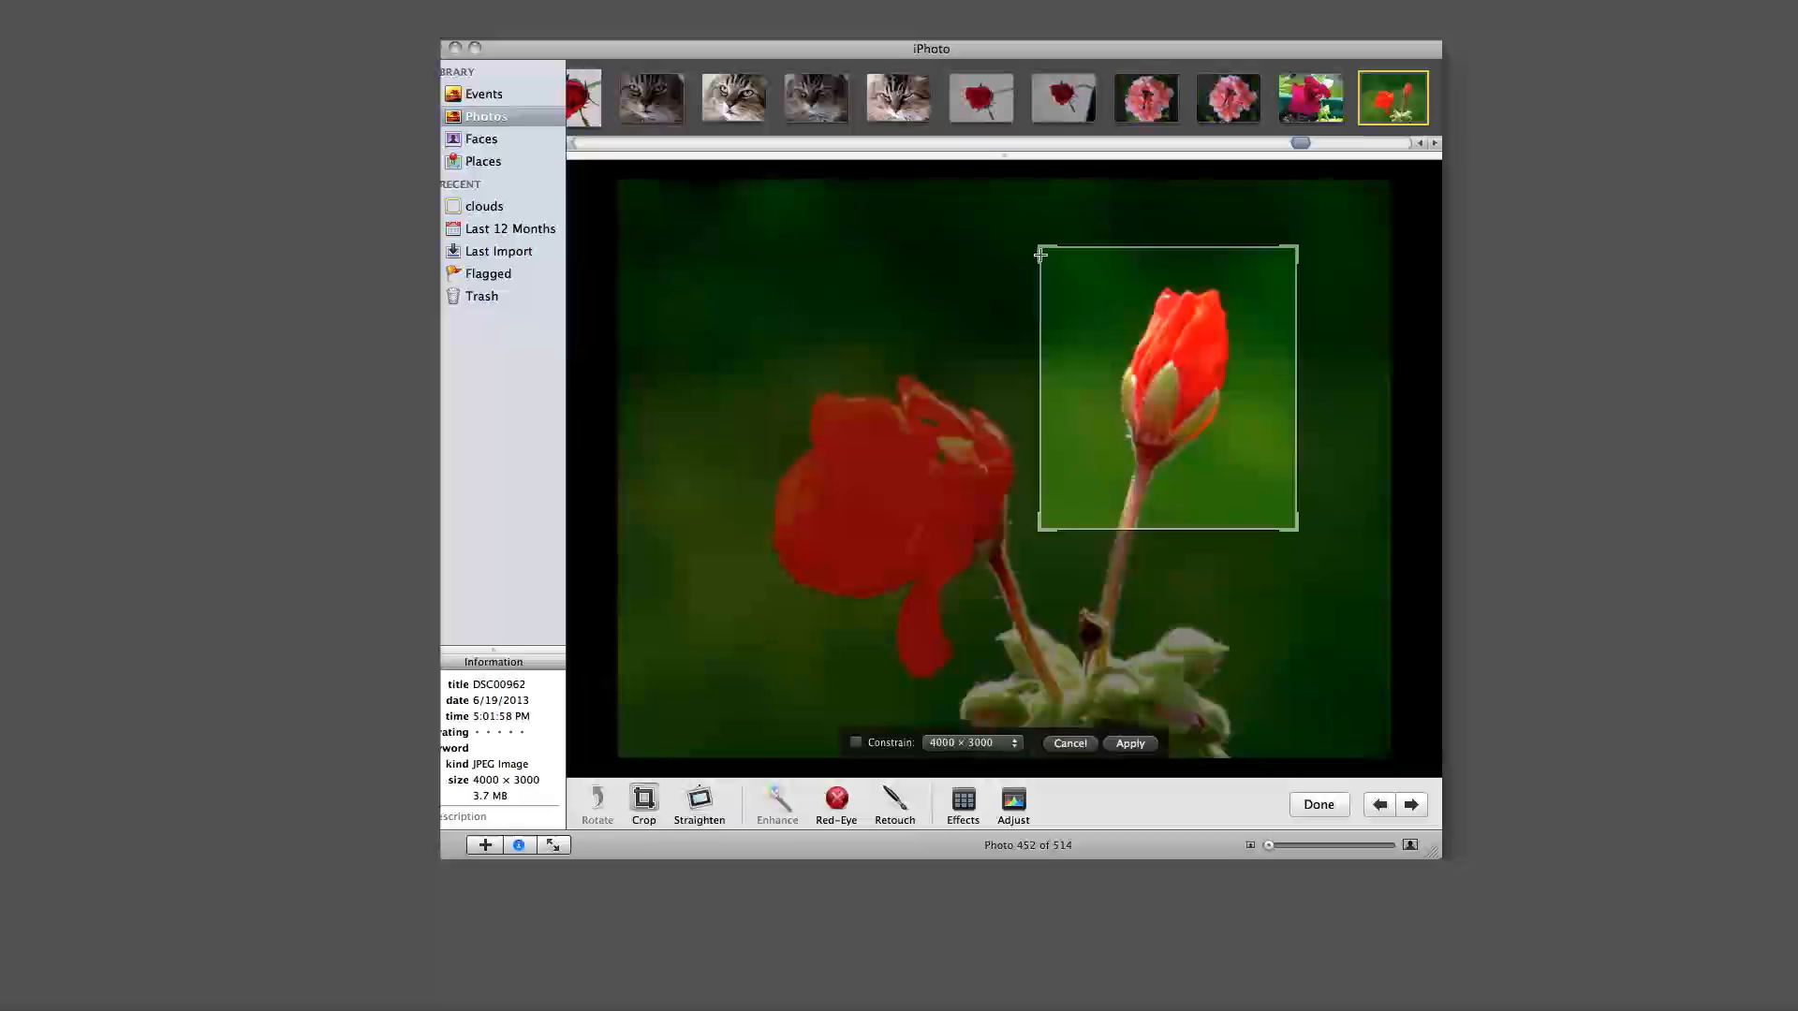
{"action": "left_click_drag", "start_coordinate": [1037, 251], "coordinate": [1039, 256]}
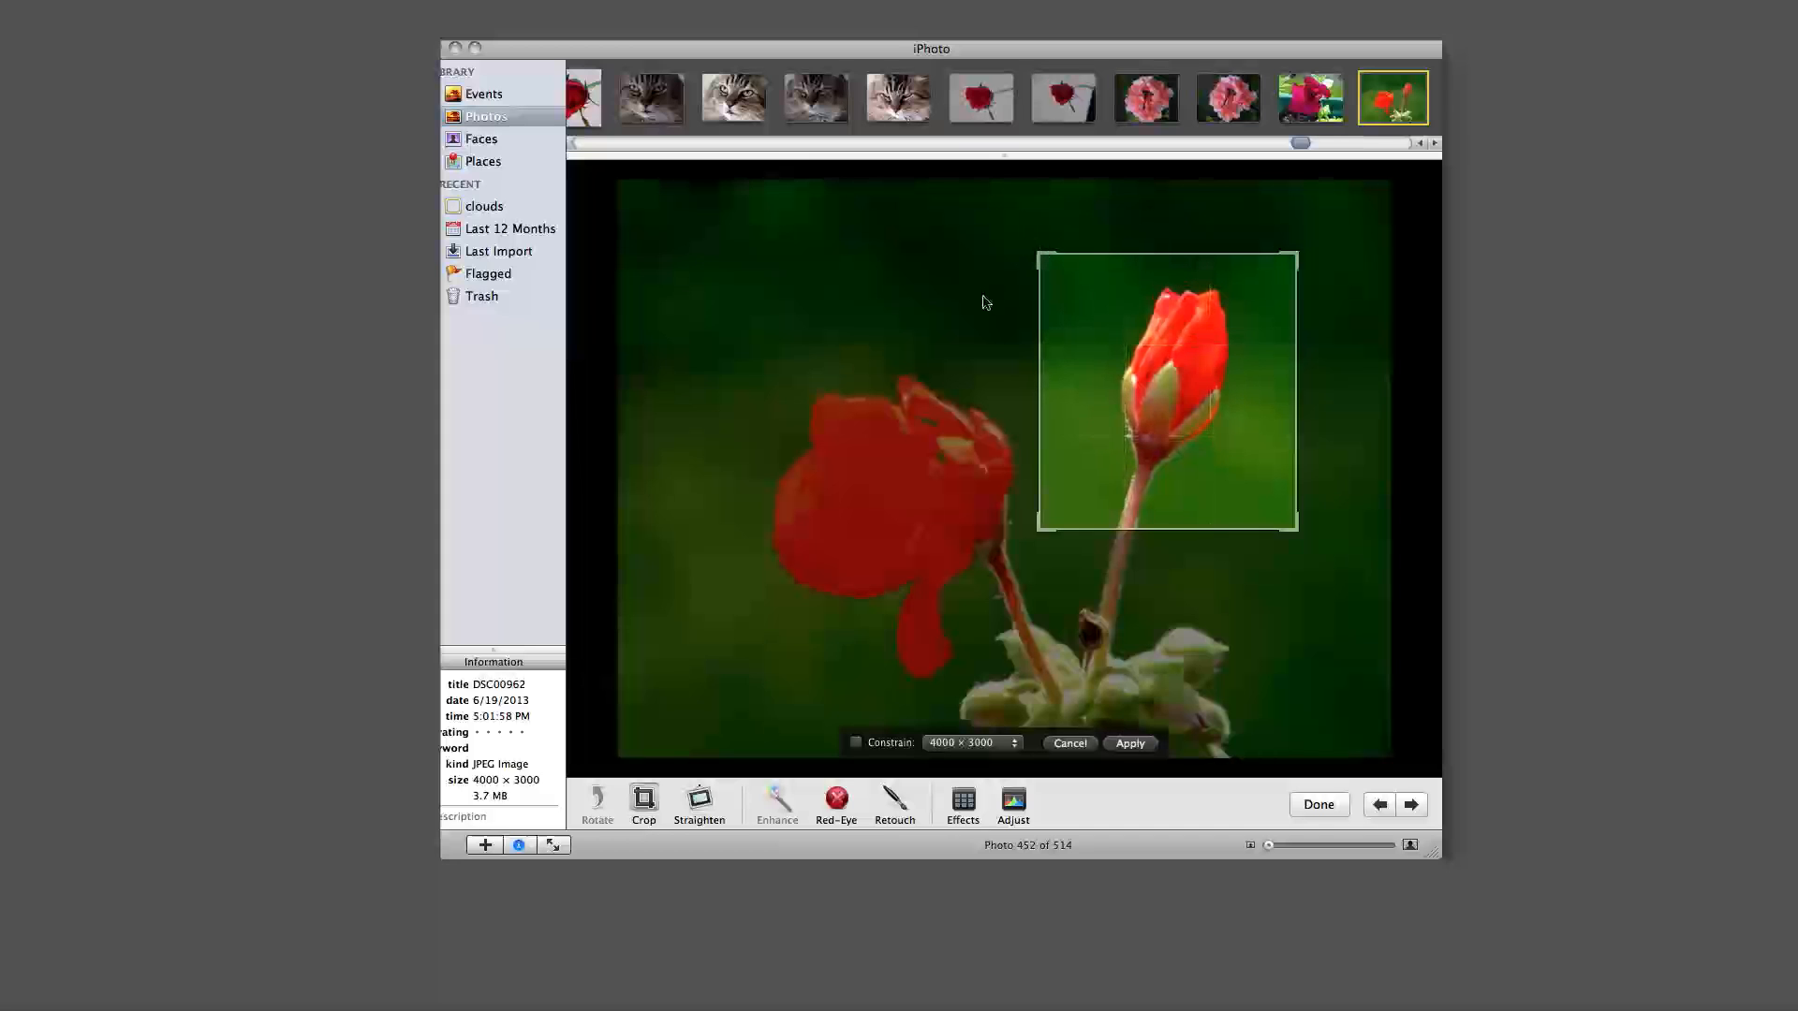
{"action": "left_click", "coordinate": [1130, 745]}
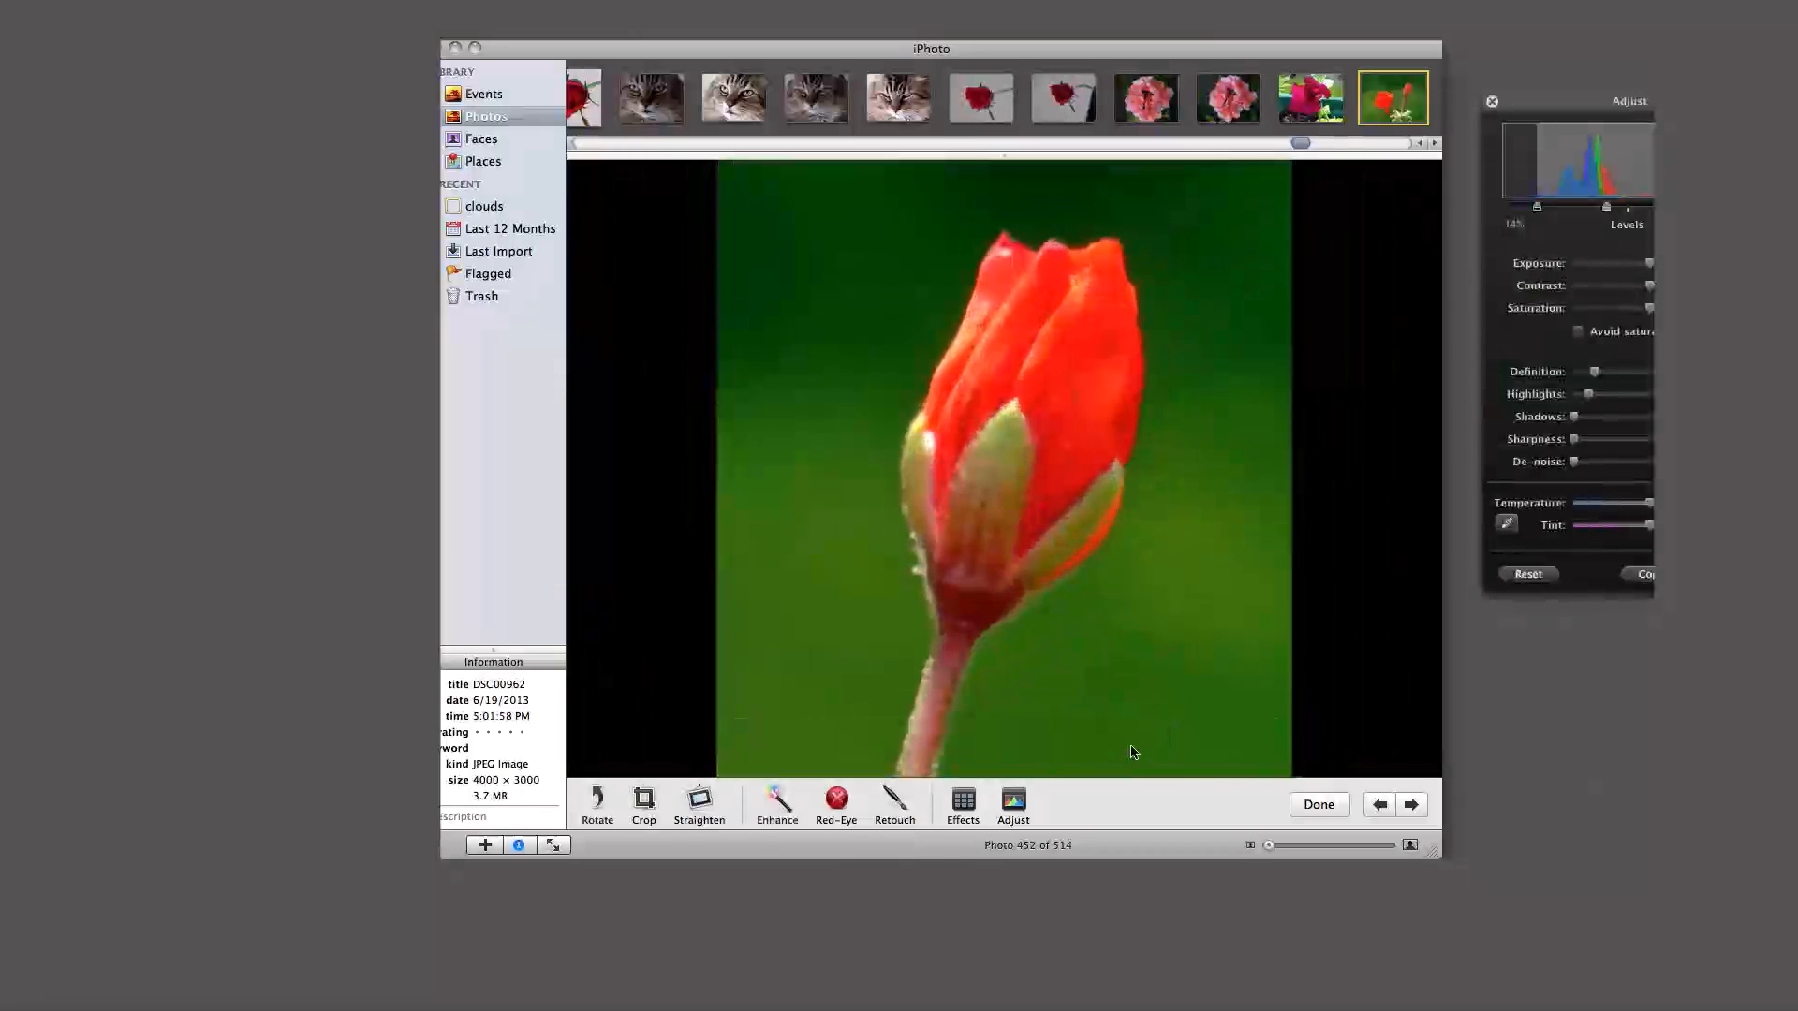
{"action": "double_click", "coordinate": [1128, 463]}
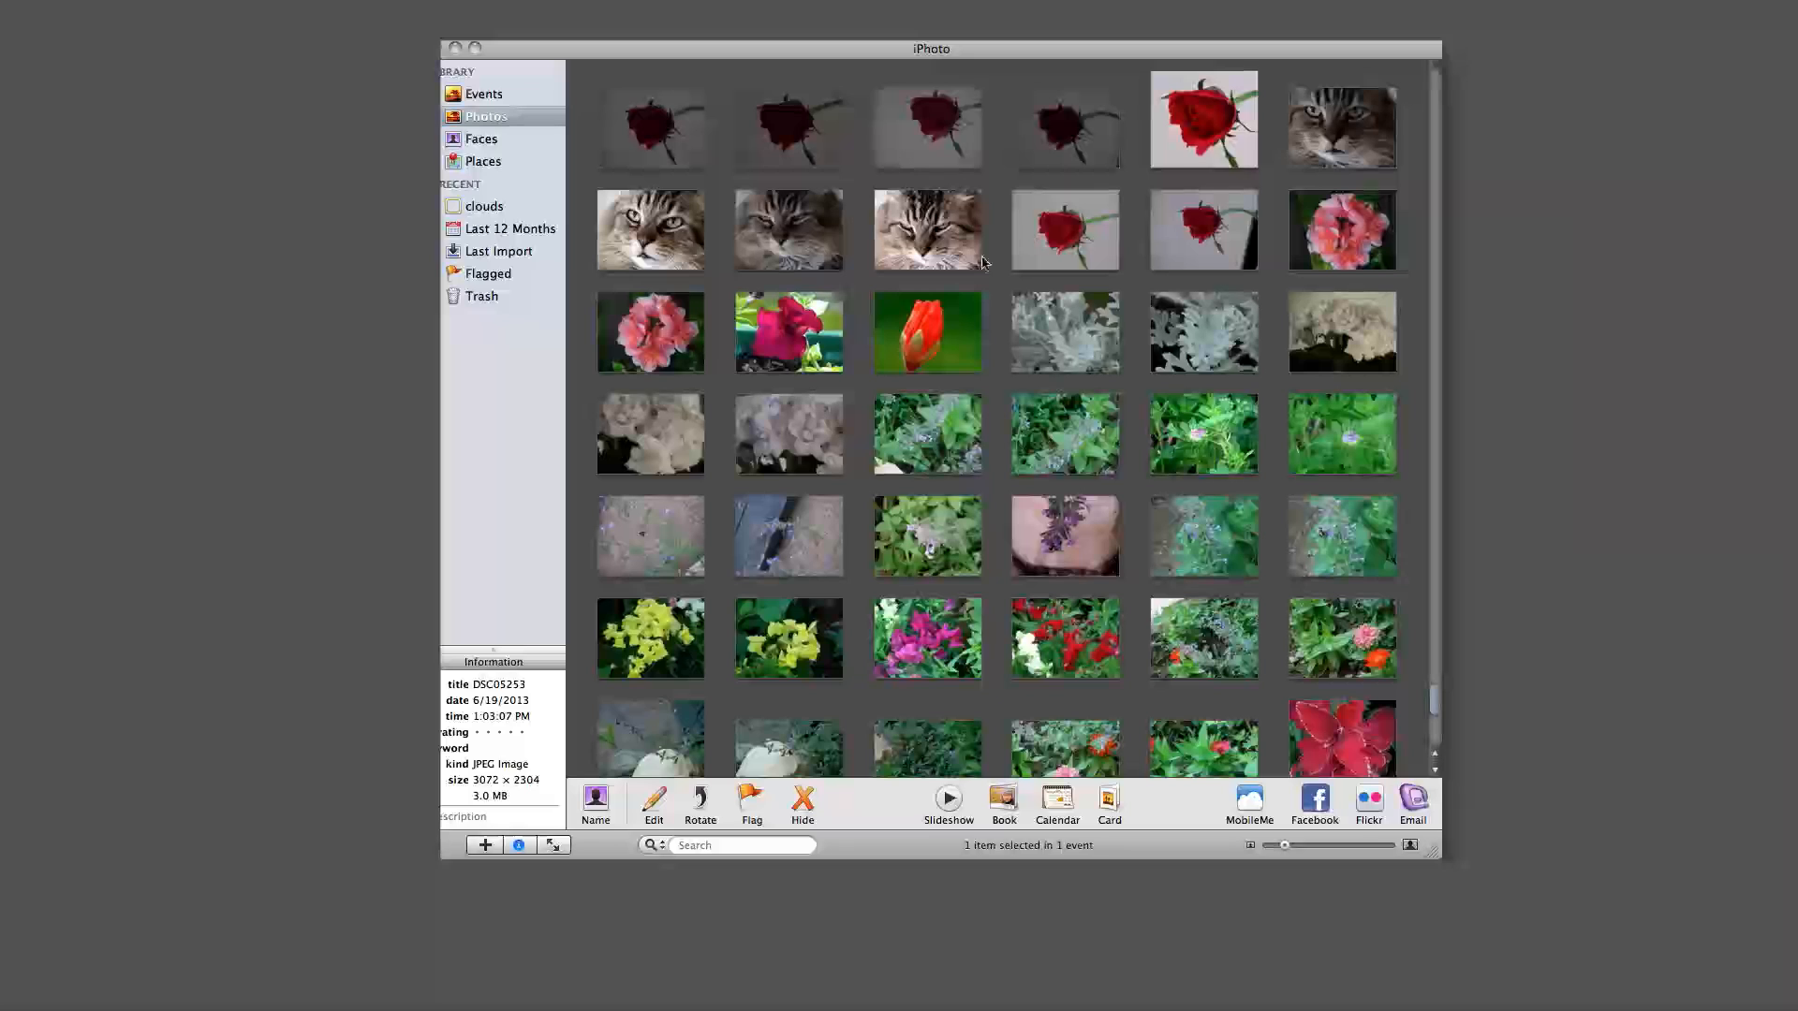
Step: Open the dark, underexposed rose photo DSC00946 for editing and display its adjustment controls
{"action": "left_click", "coordinate": [1058, 133]}
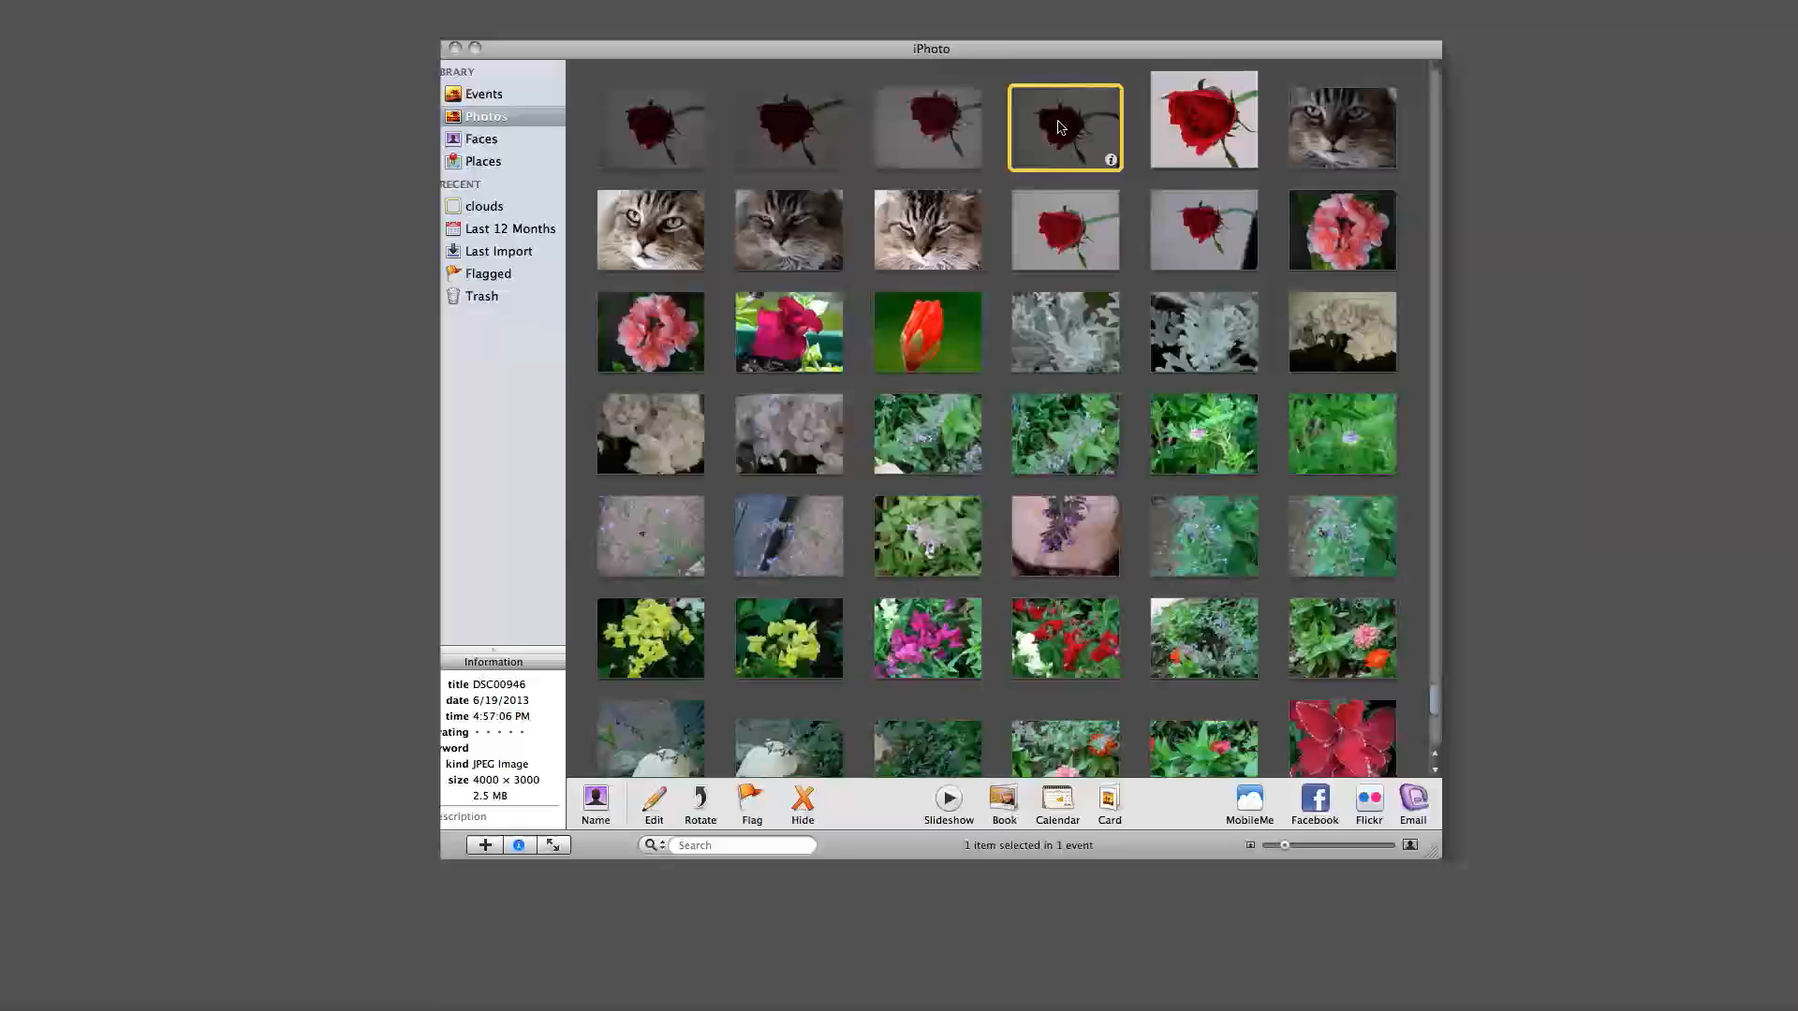
{"action": "double_click", "coordinate": [1059, 127]}
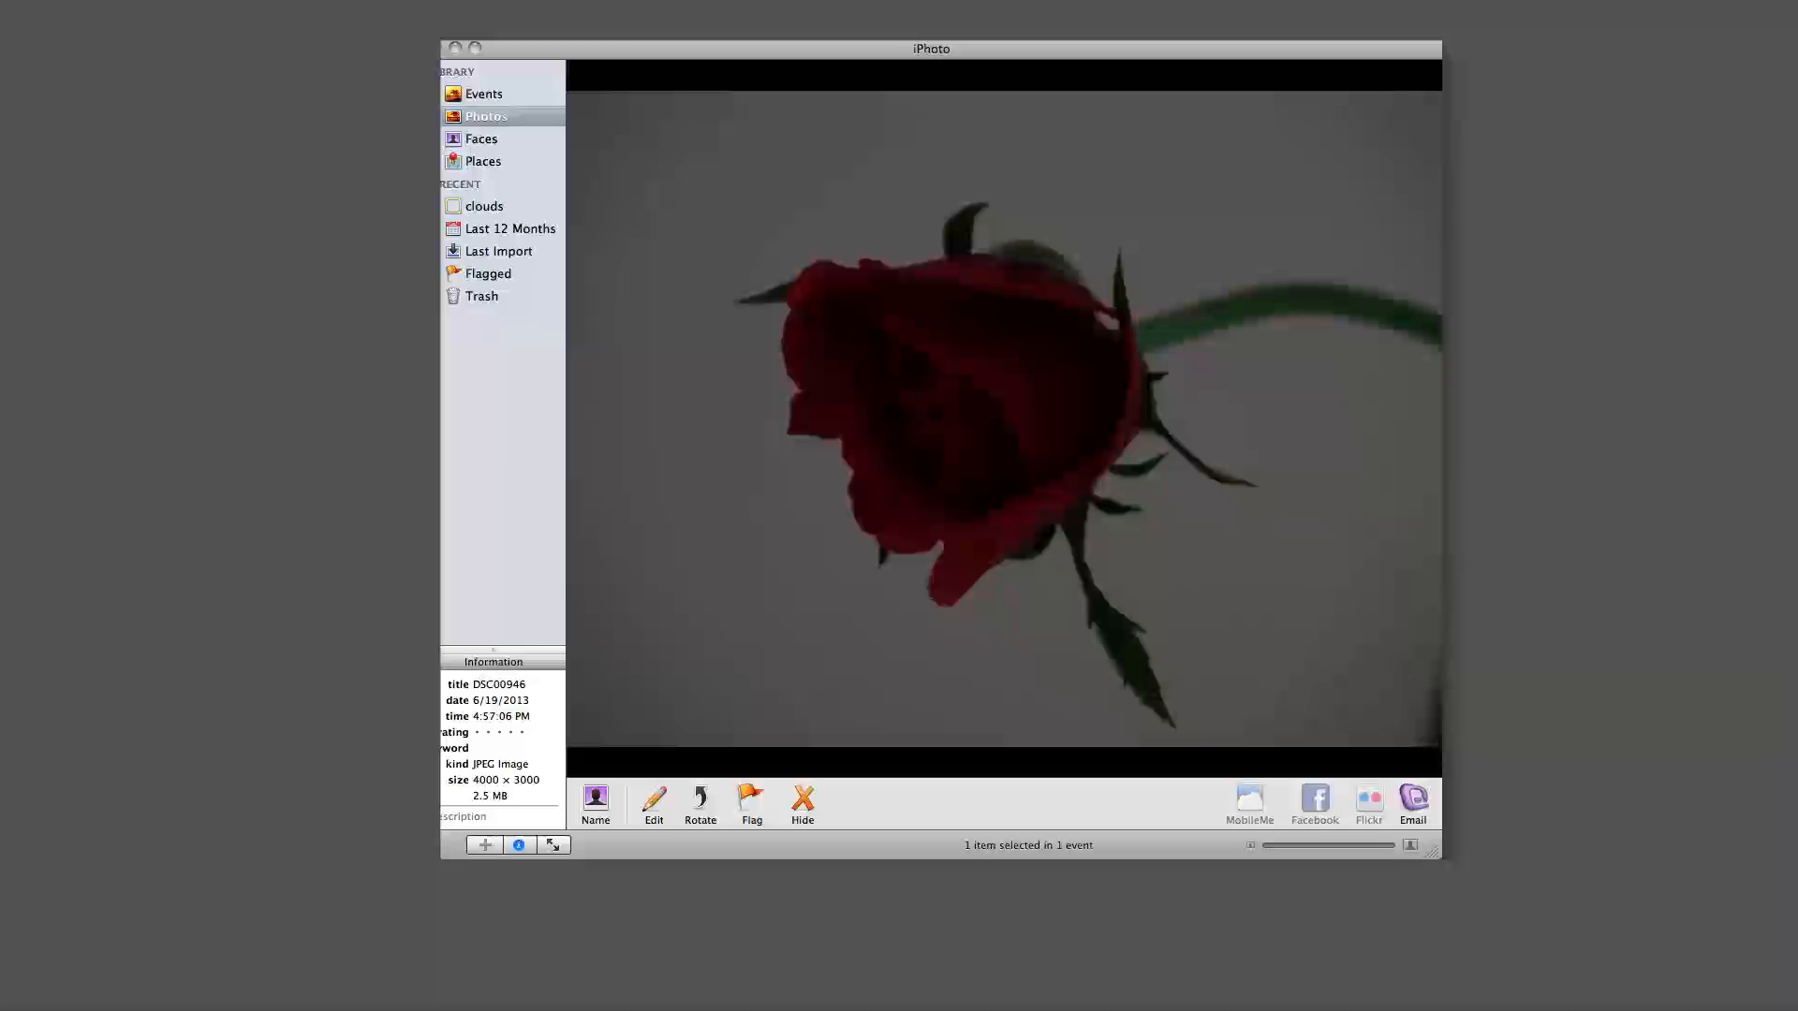
{"action": "left_click", "coordinate": [656, 801]}
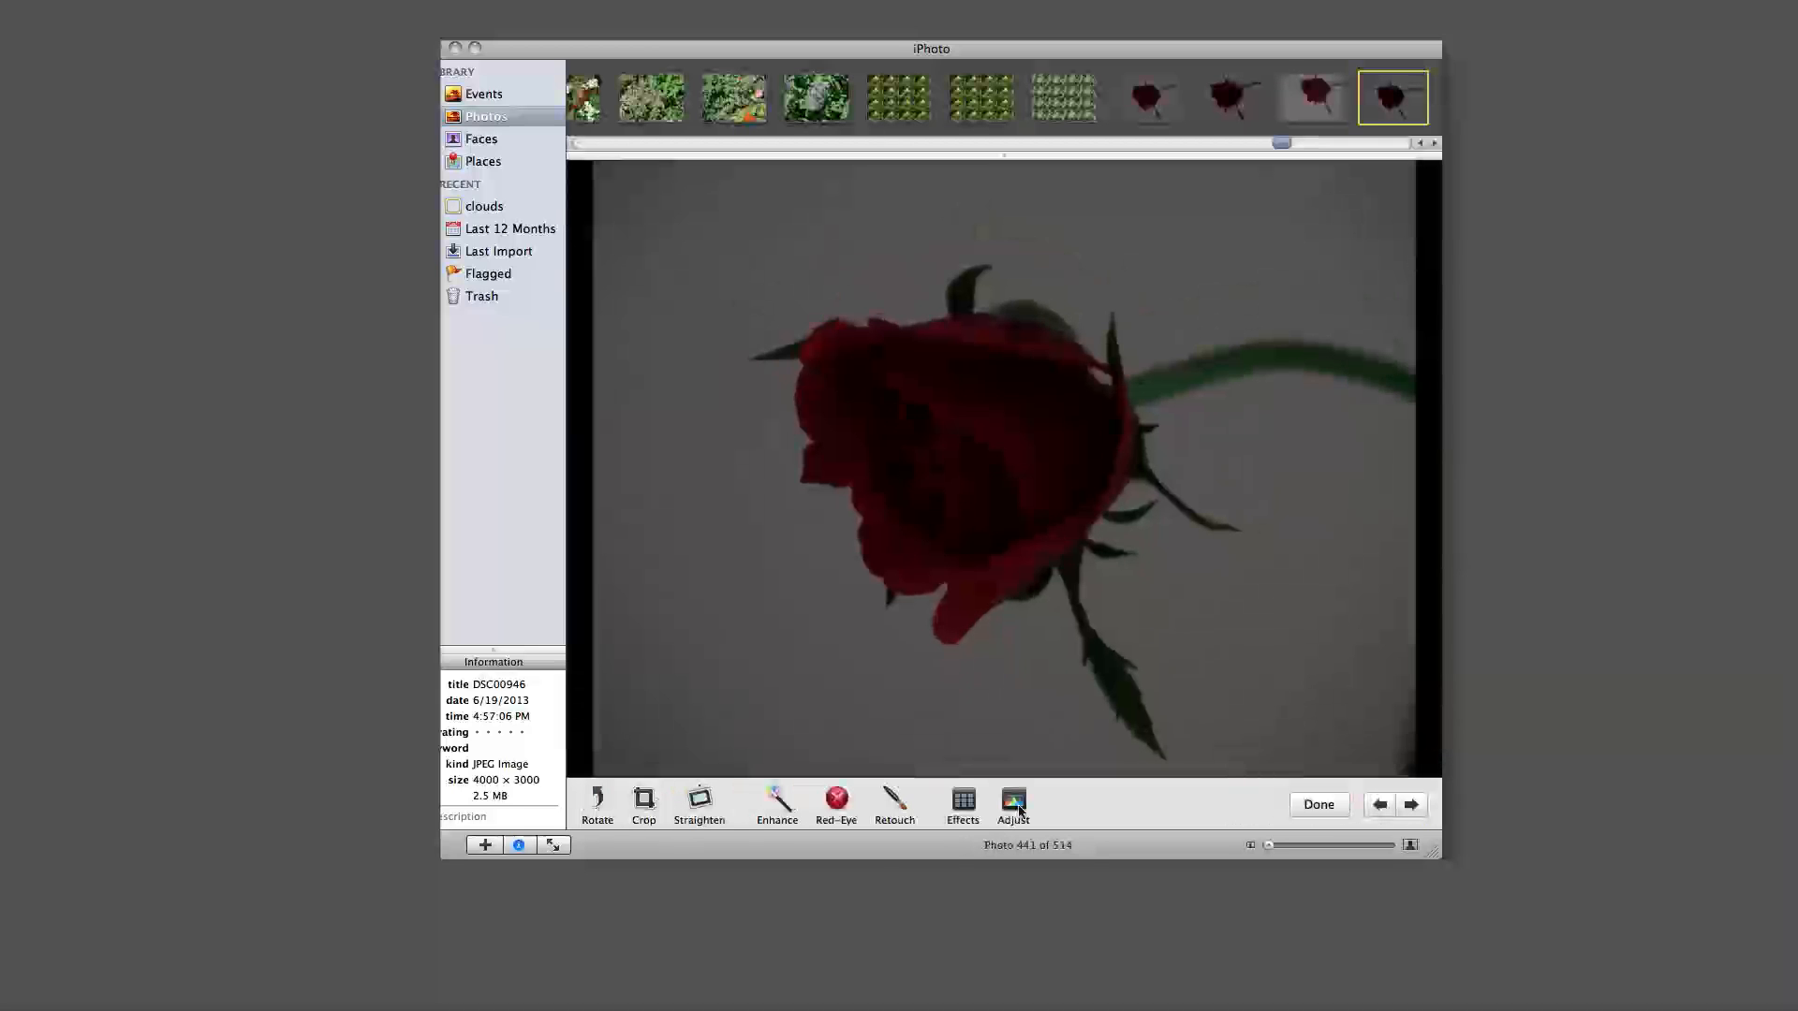
{"action": "left_click", "coordinate": [1013, 803]}
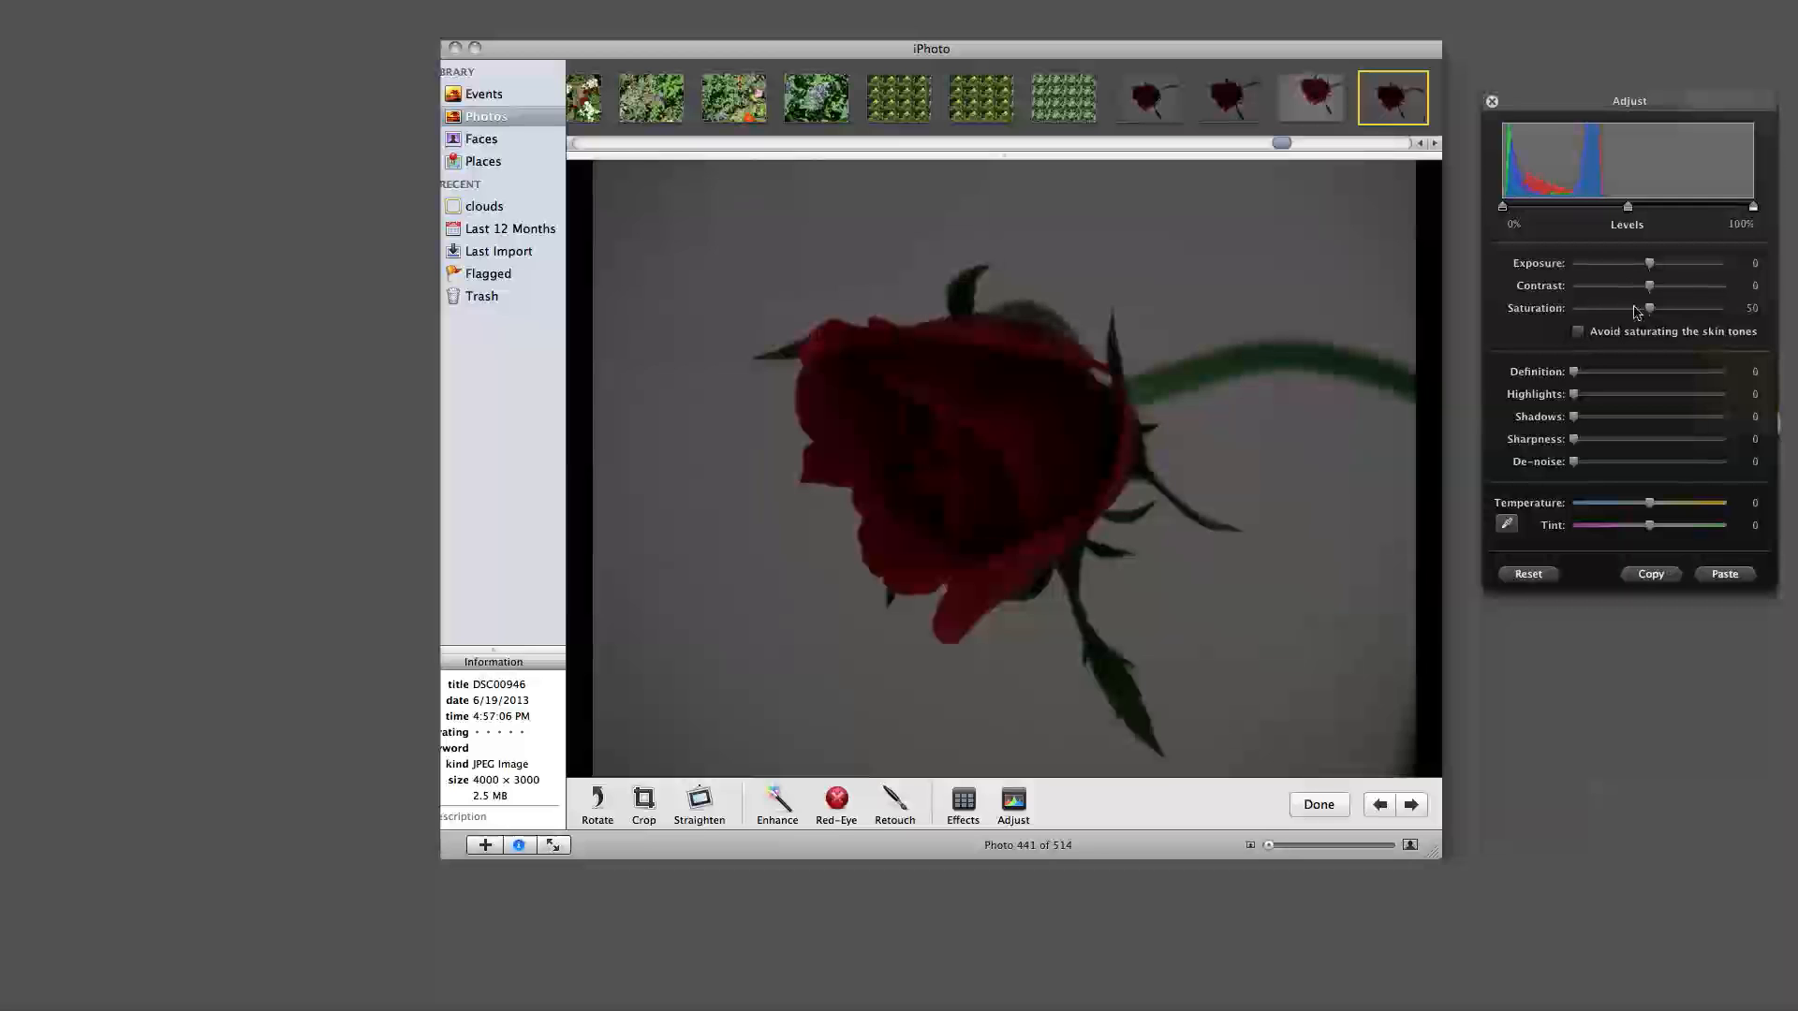
Step: Brighten the rose with Exposure 1.96 and Levels at 3% black and 77% white, moving the midtone point slightly toward the shadows end
{"action": "left_click_drag", "start_coordinate": [1650, 265], "coordinate": [1694, 219]}
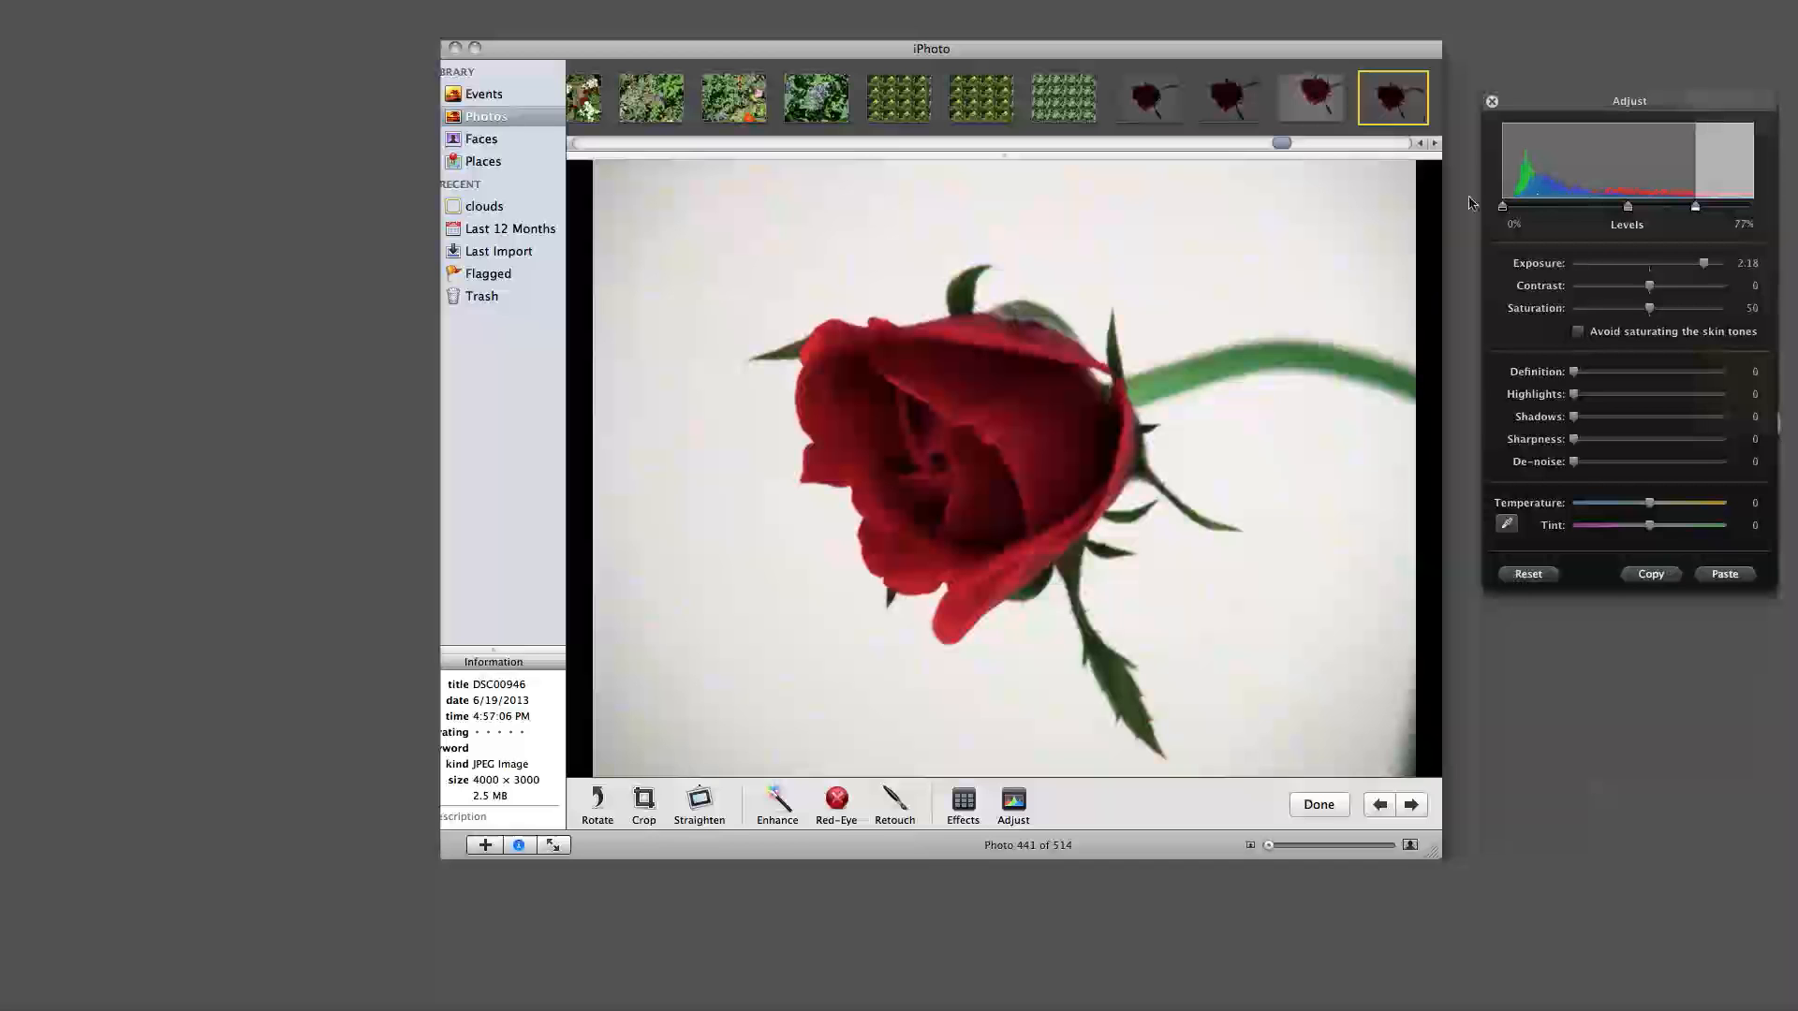
{"action": "mouse_move", "coordinate": [1502, 207]}
{"action": "left_mouse_down"}
{"action": "mouse_move", "coordinate": [1532, 206]}
{"action": "mouse_move", "coordinate": [1509, 202]}
{"action": "left_mouse_up"}
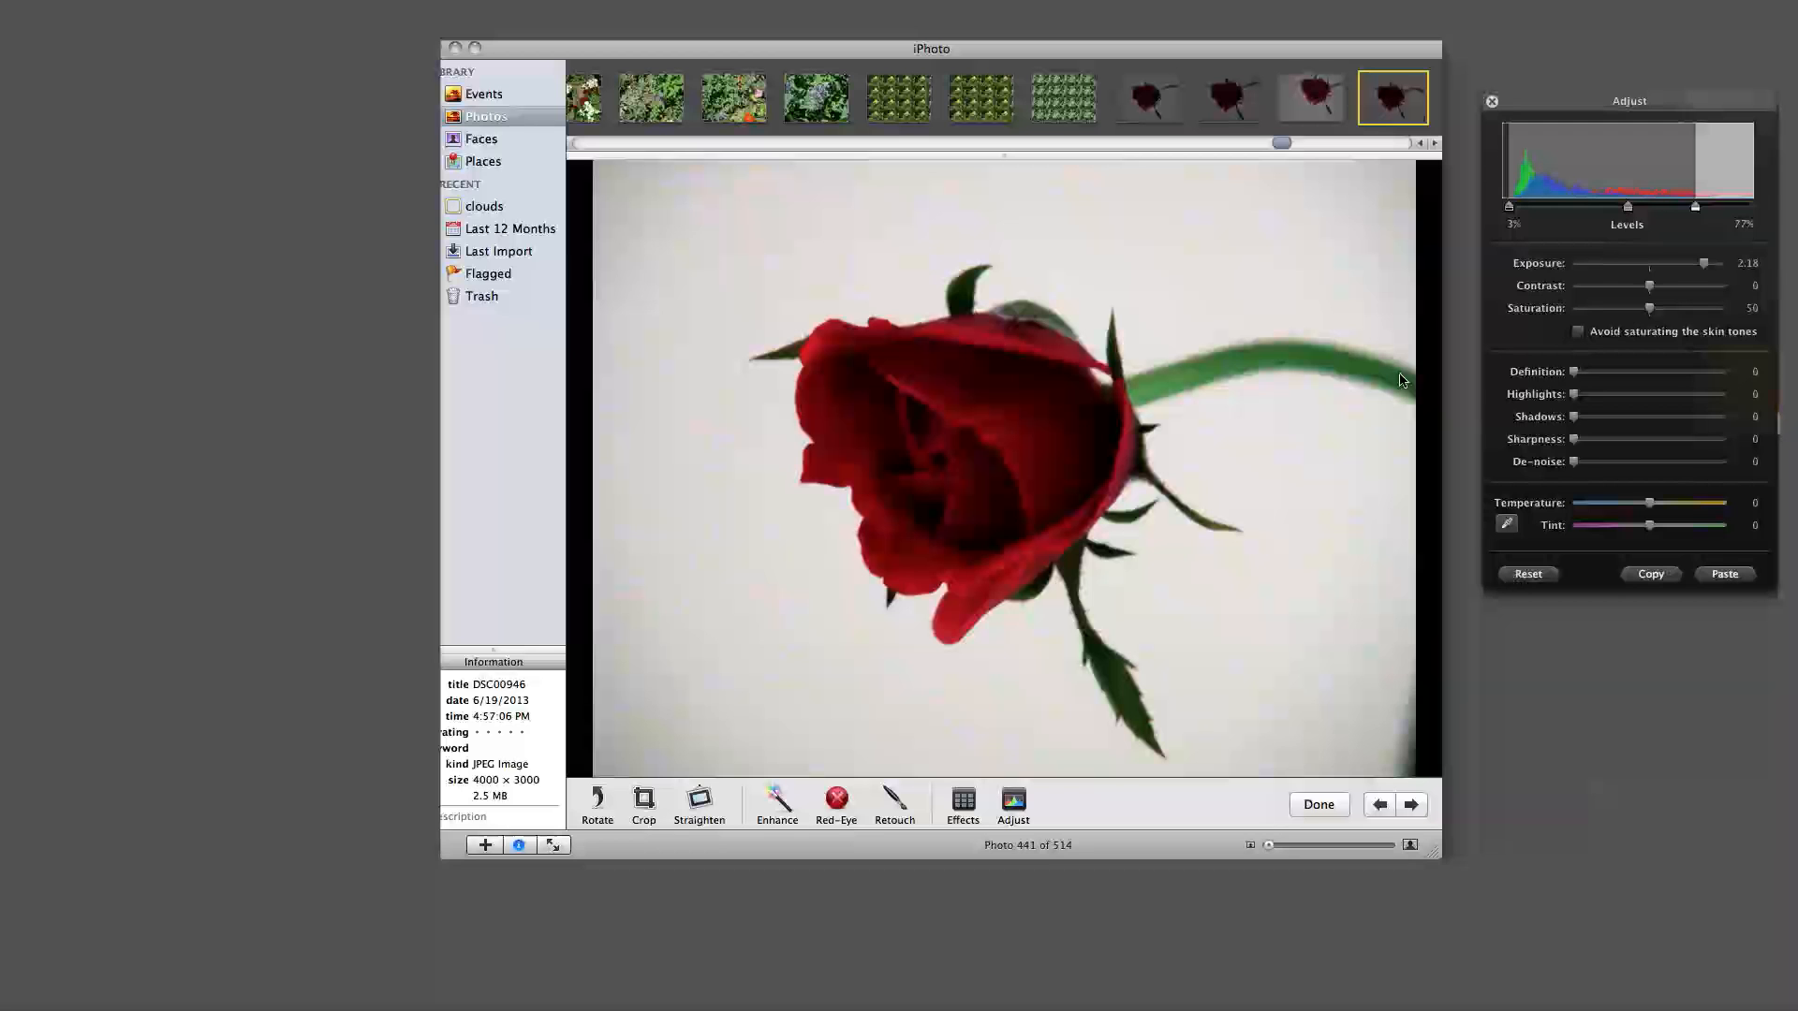
{"action": "mouse_move", "coordinate": [1630, 210]}
{"action": "left_mouse_down"}
{"action": "mouse_move", "coordinate": [1599, 210]}
{"action": "mouse_move", "coordinate": [1615, 209]}
{"action": "left_mouse_up"}
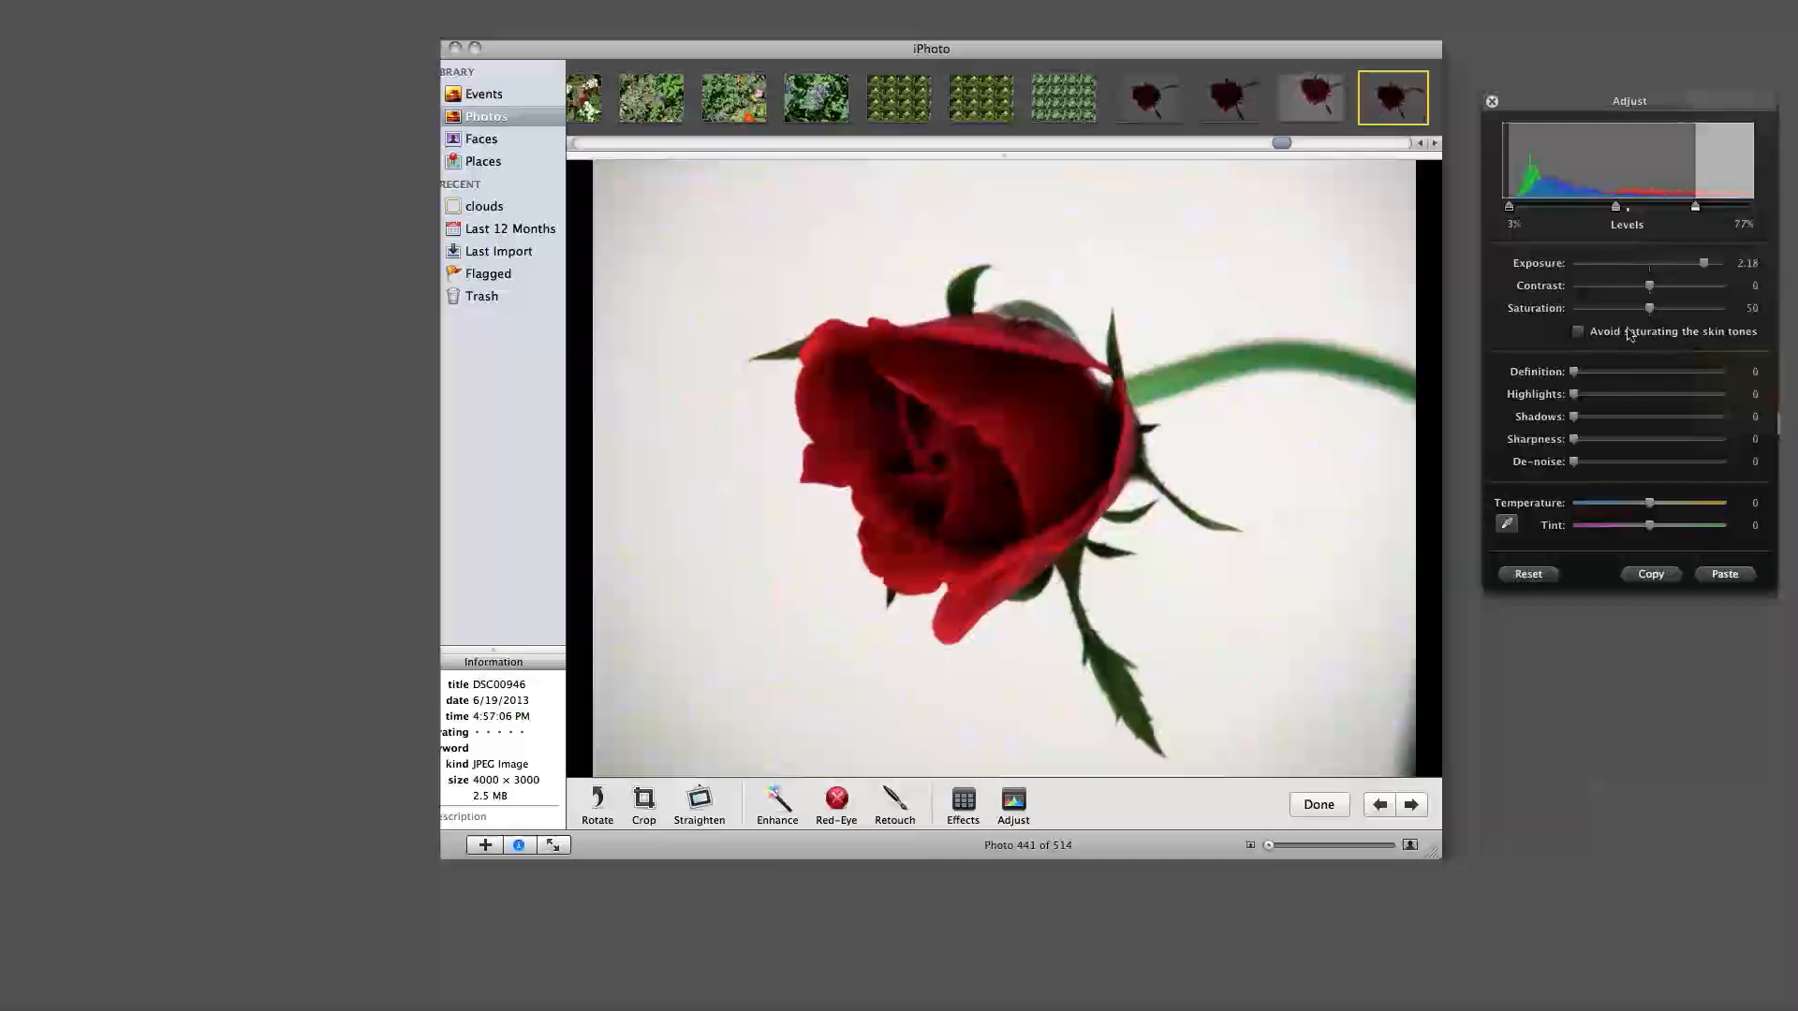
{"action": "left_click_drag", "start_coordinate": [1703, 266], "coordinate": [1698, 266]}
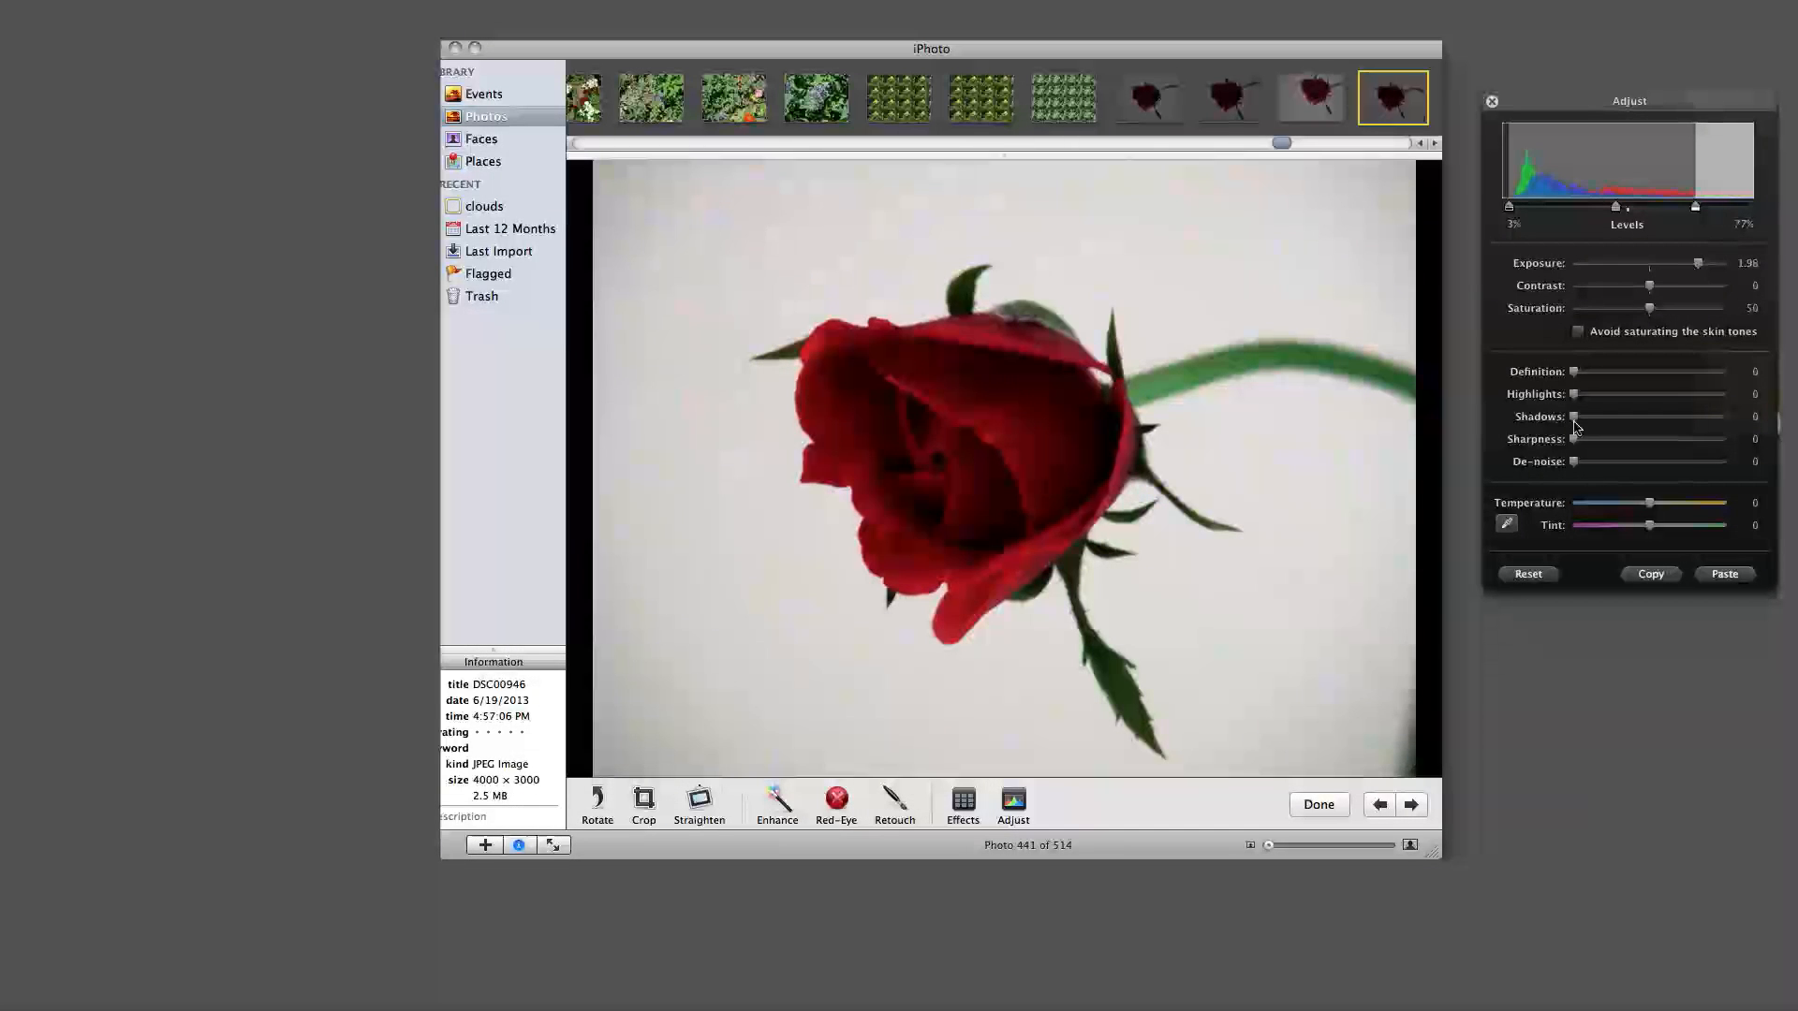
Step: Refine the rose's detail with Definition 40, Highlights 11, Shadows 5 and Sharpness 15
{"action": "left_click_drag", "start_coordinate": [1575, 418], "coordinate": [1625, 372]}
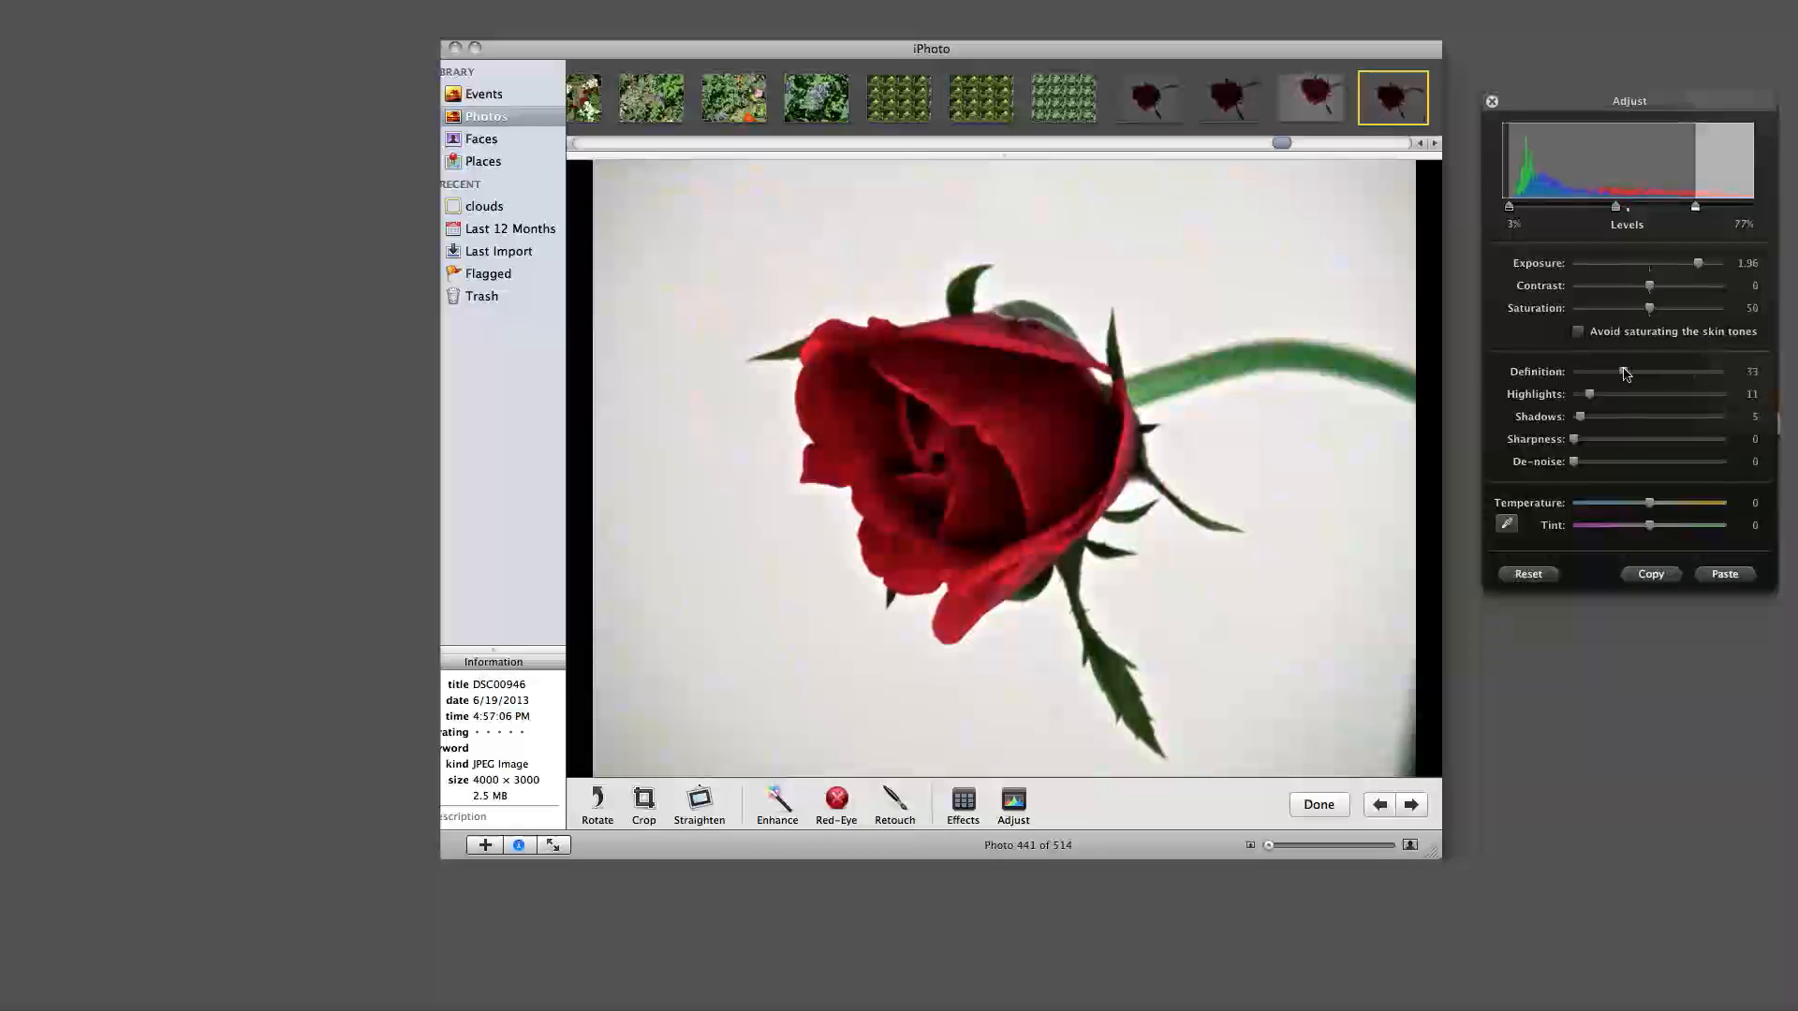
{"action": "mouse_move", "coordinate": [1576, 440]}
{"action": "left_mouse_down"}
{"action": "mouse_move", "coordinate": [1753, 415]}
{"action": "mouse_move", "coordinate": [1597, 431]}
{"action": "left_mouse_up"}
{"action": "left_click_drag", "start_coordinate": [1623, 372], "coordinate": [1635, 373]}
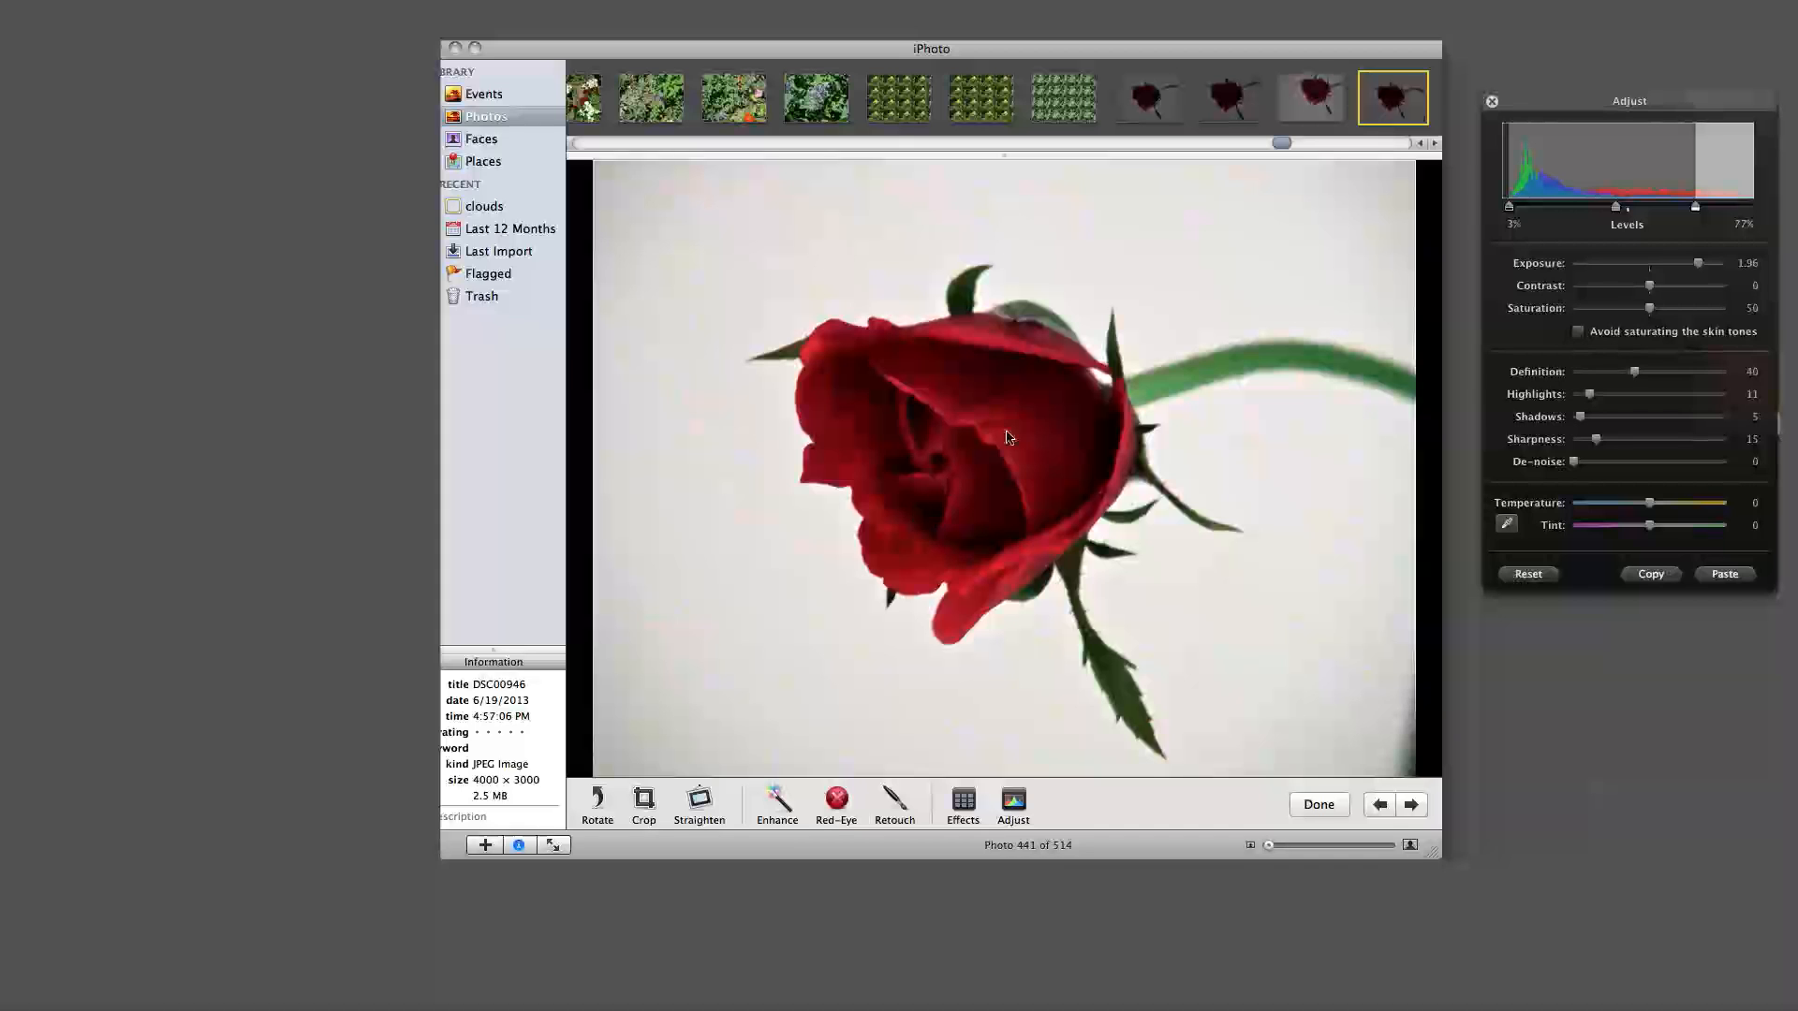
Step: Return to the photo library and open the white flower photo DSC00969 for editing with its adjustment controls displayed
{"action": "double_click", "coordinate": [931, 642]}
{"action": "left_click", "coordinate": [629, 328]}
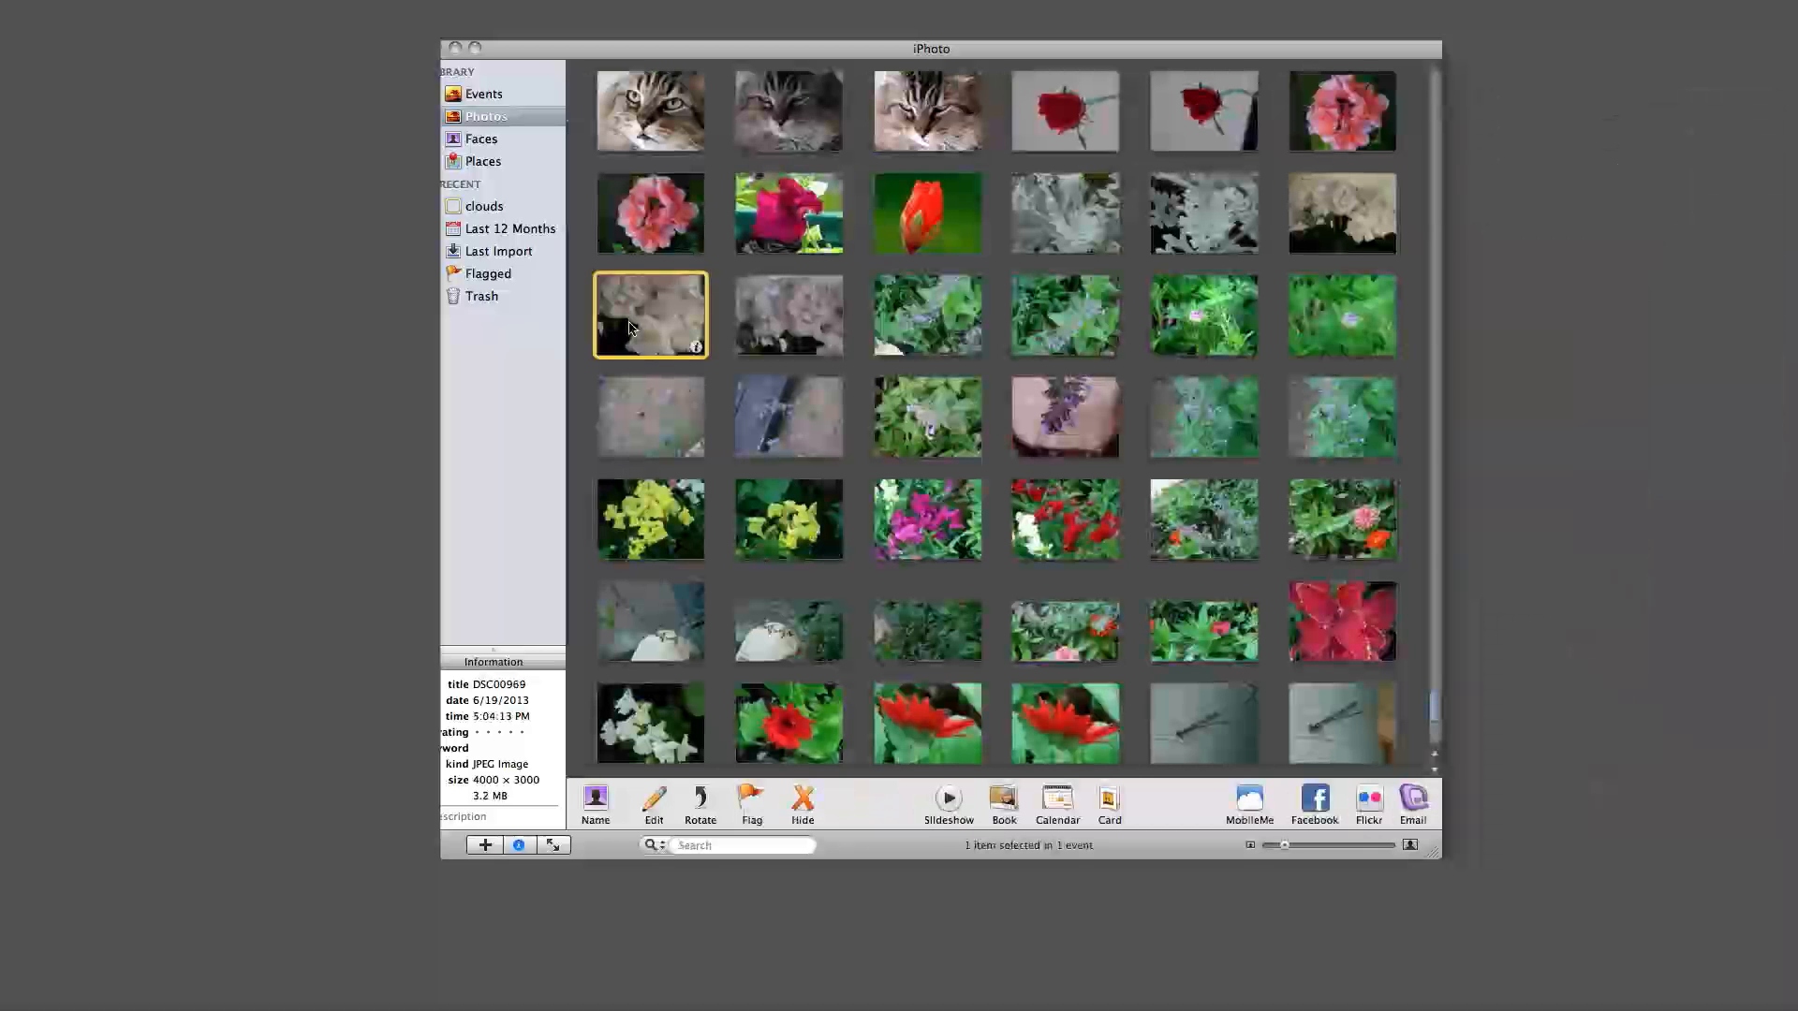
{"action": "double_click", "coordinate": [642, 300]}
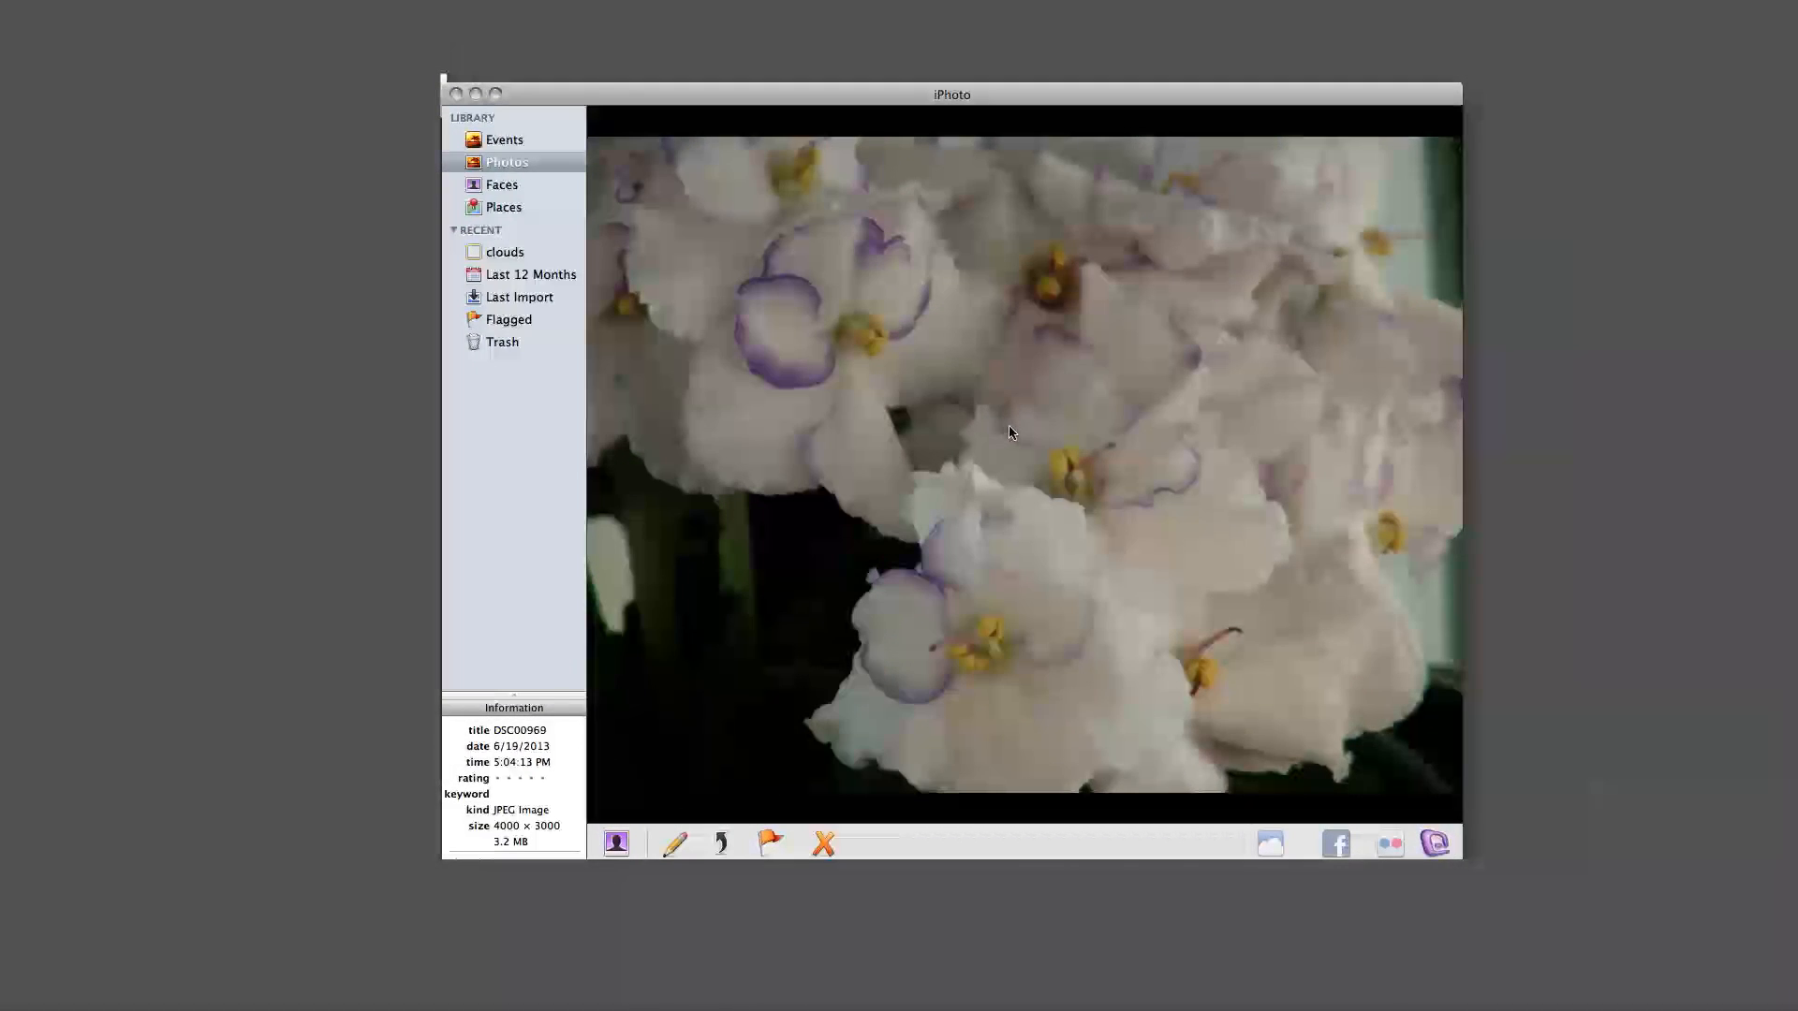
{"action": "left_click_drag", "start_coordinate": [869, 104], "coordinate": [868, 96]}
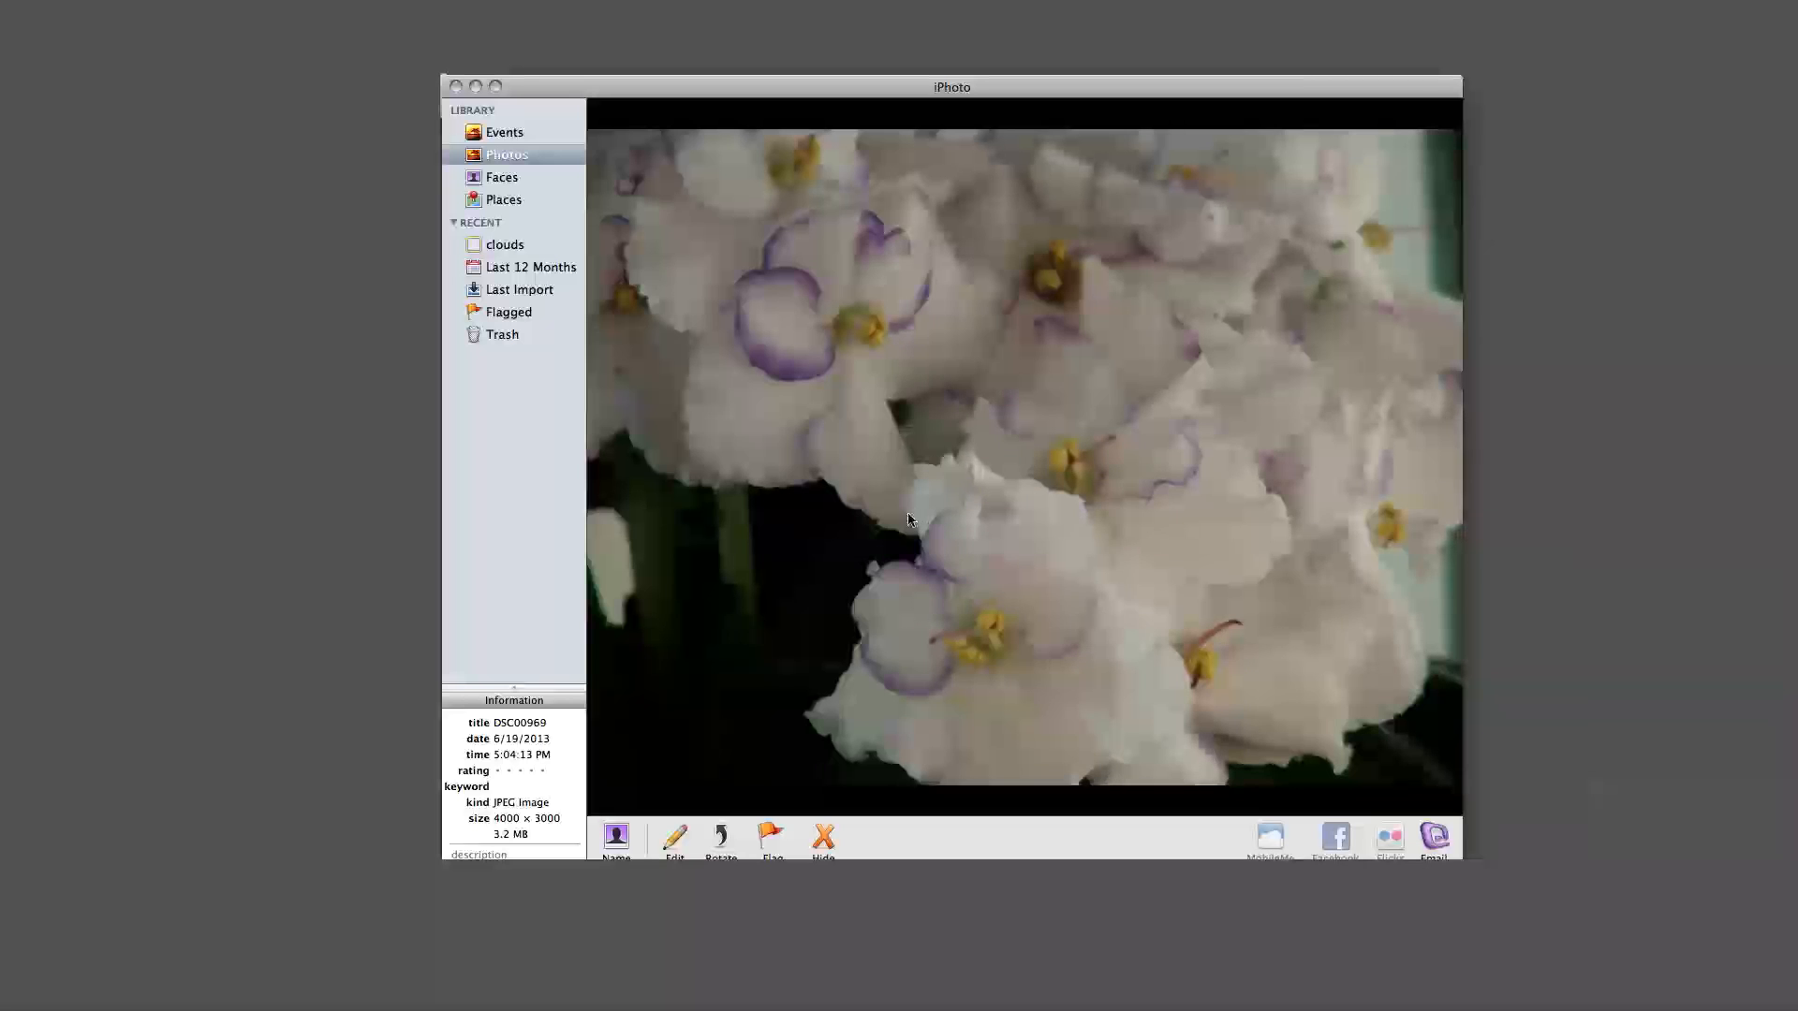
{"action": "left_click", "coordinate": [675, 838]}
{"action": "left_click", "coordinate": [1034, 838]}
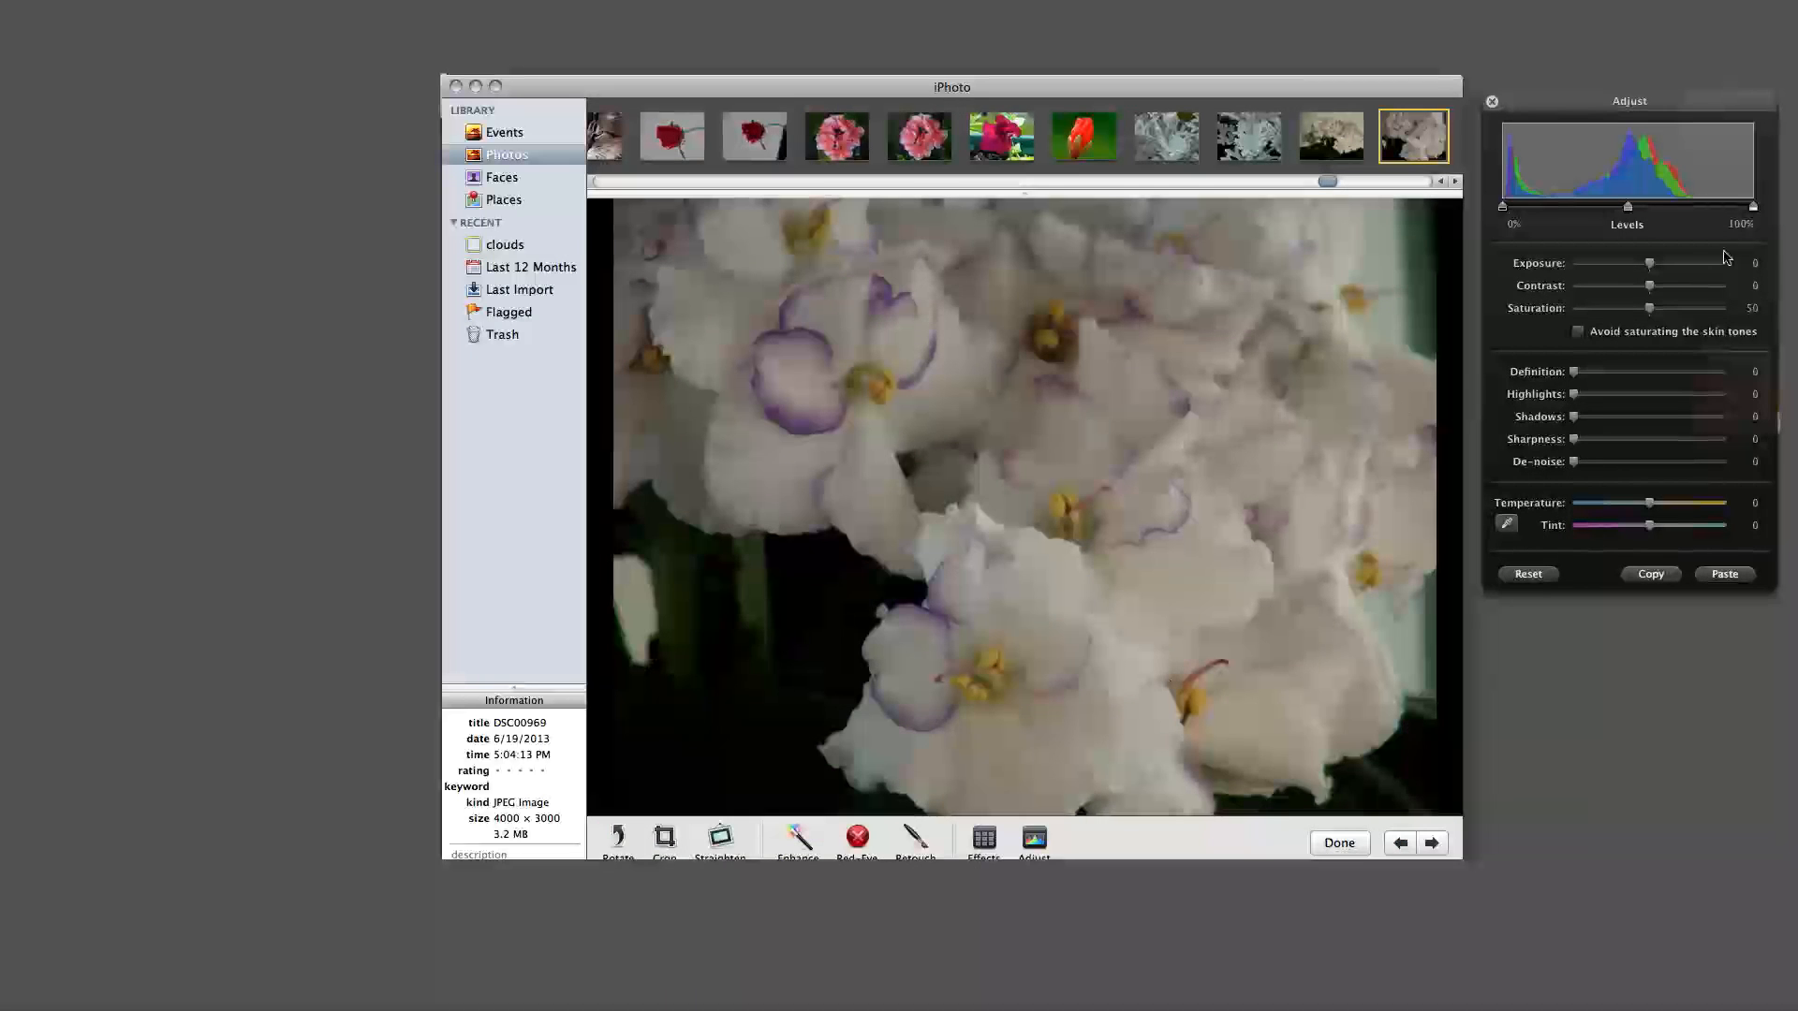
Step: Set the white flower photo's Levels to 8% black and 72% white, with the midtone point close to its center mark
{"action": "left_click_drag", "start_coordinate": [1753, 207], "coordinate": [1691, 219]}
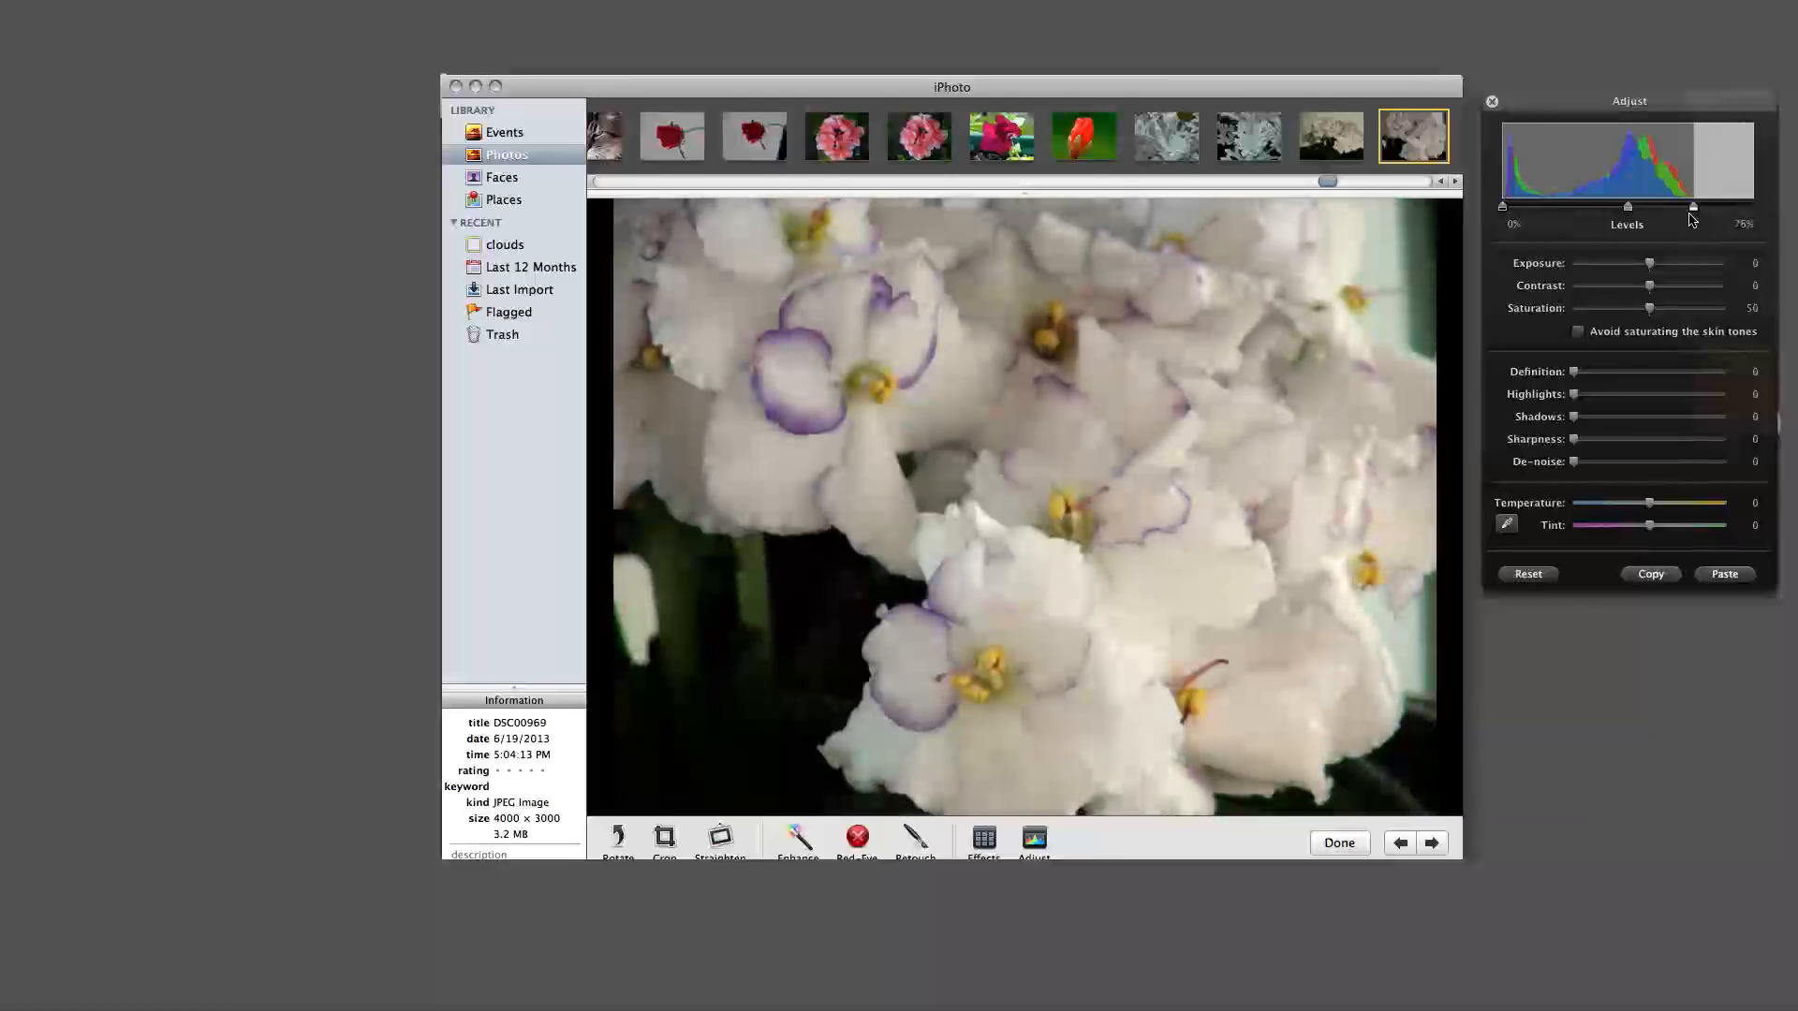
{"action": "left_click_drag", "start_coordinate": [1506, 211], "coordinate": [1525, 203]}
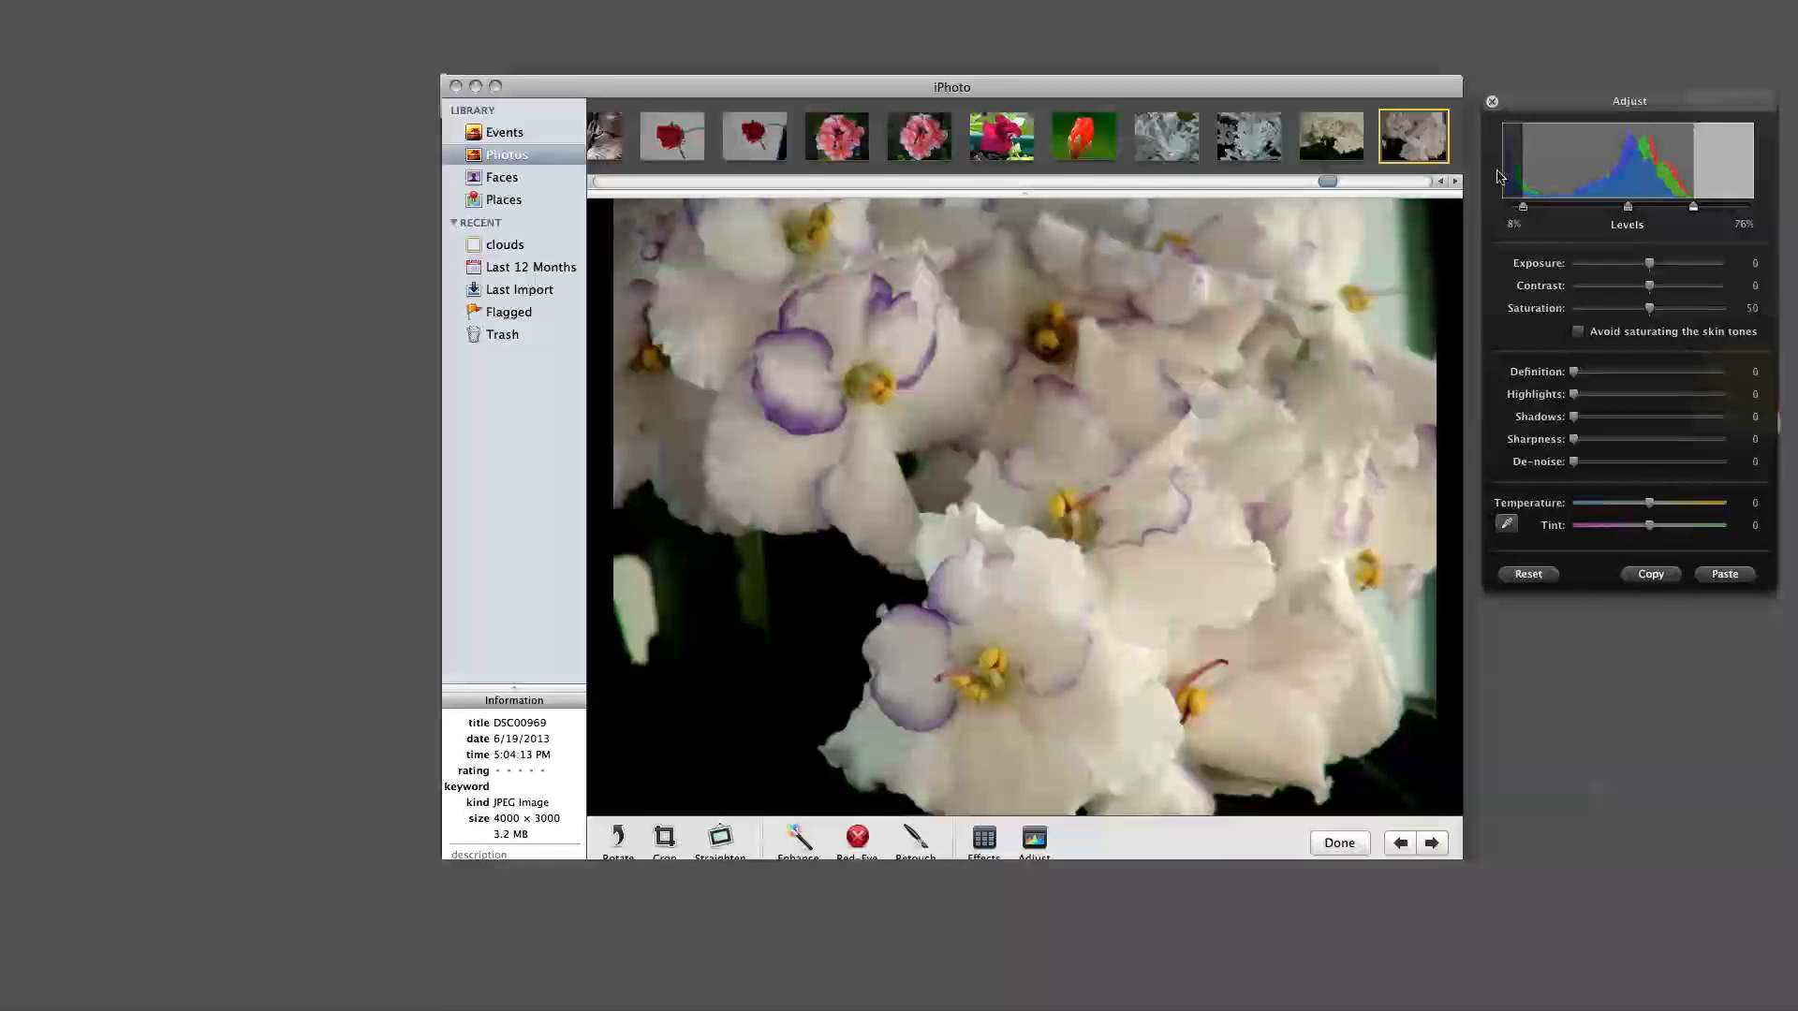
{"action": "left_click_drag", "start_coordinate": [1627, 210], "coordinate": [1685, 207]}
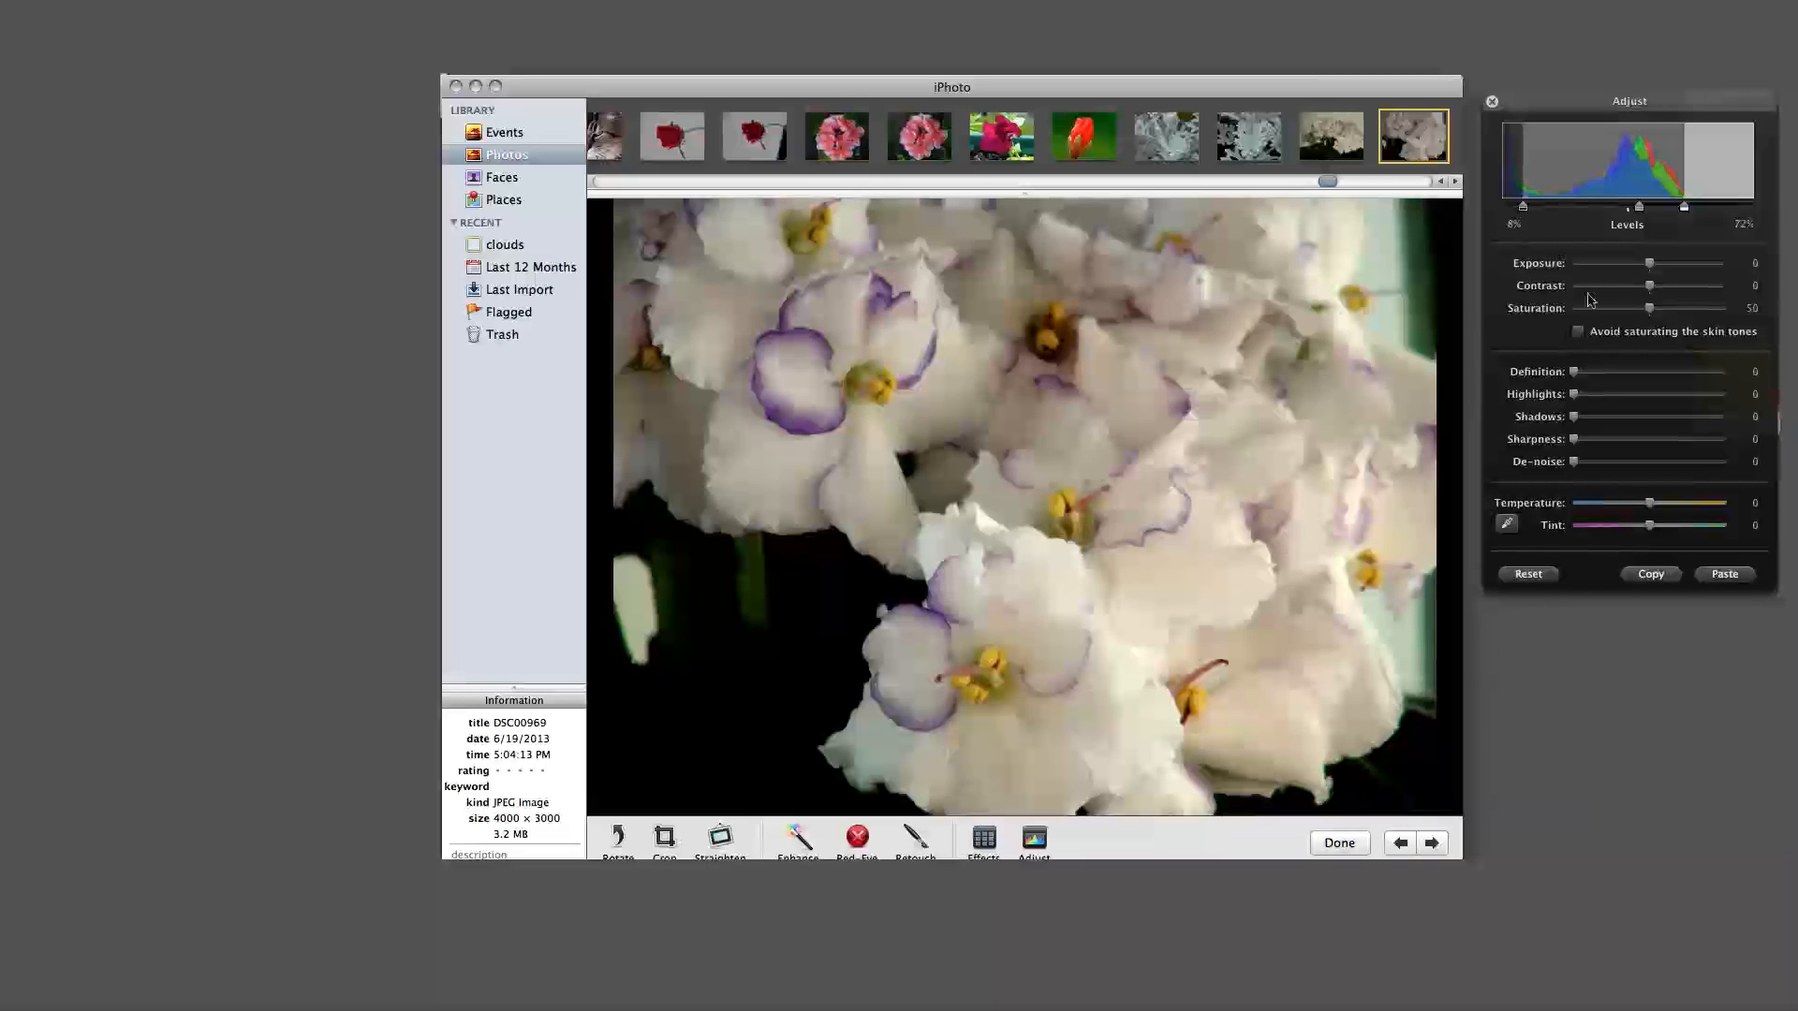
{"action": "left_click_drag", "start_coordinate": [1640, 208], "coordinate": [1629, 209]}
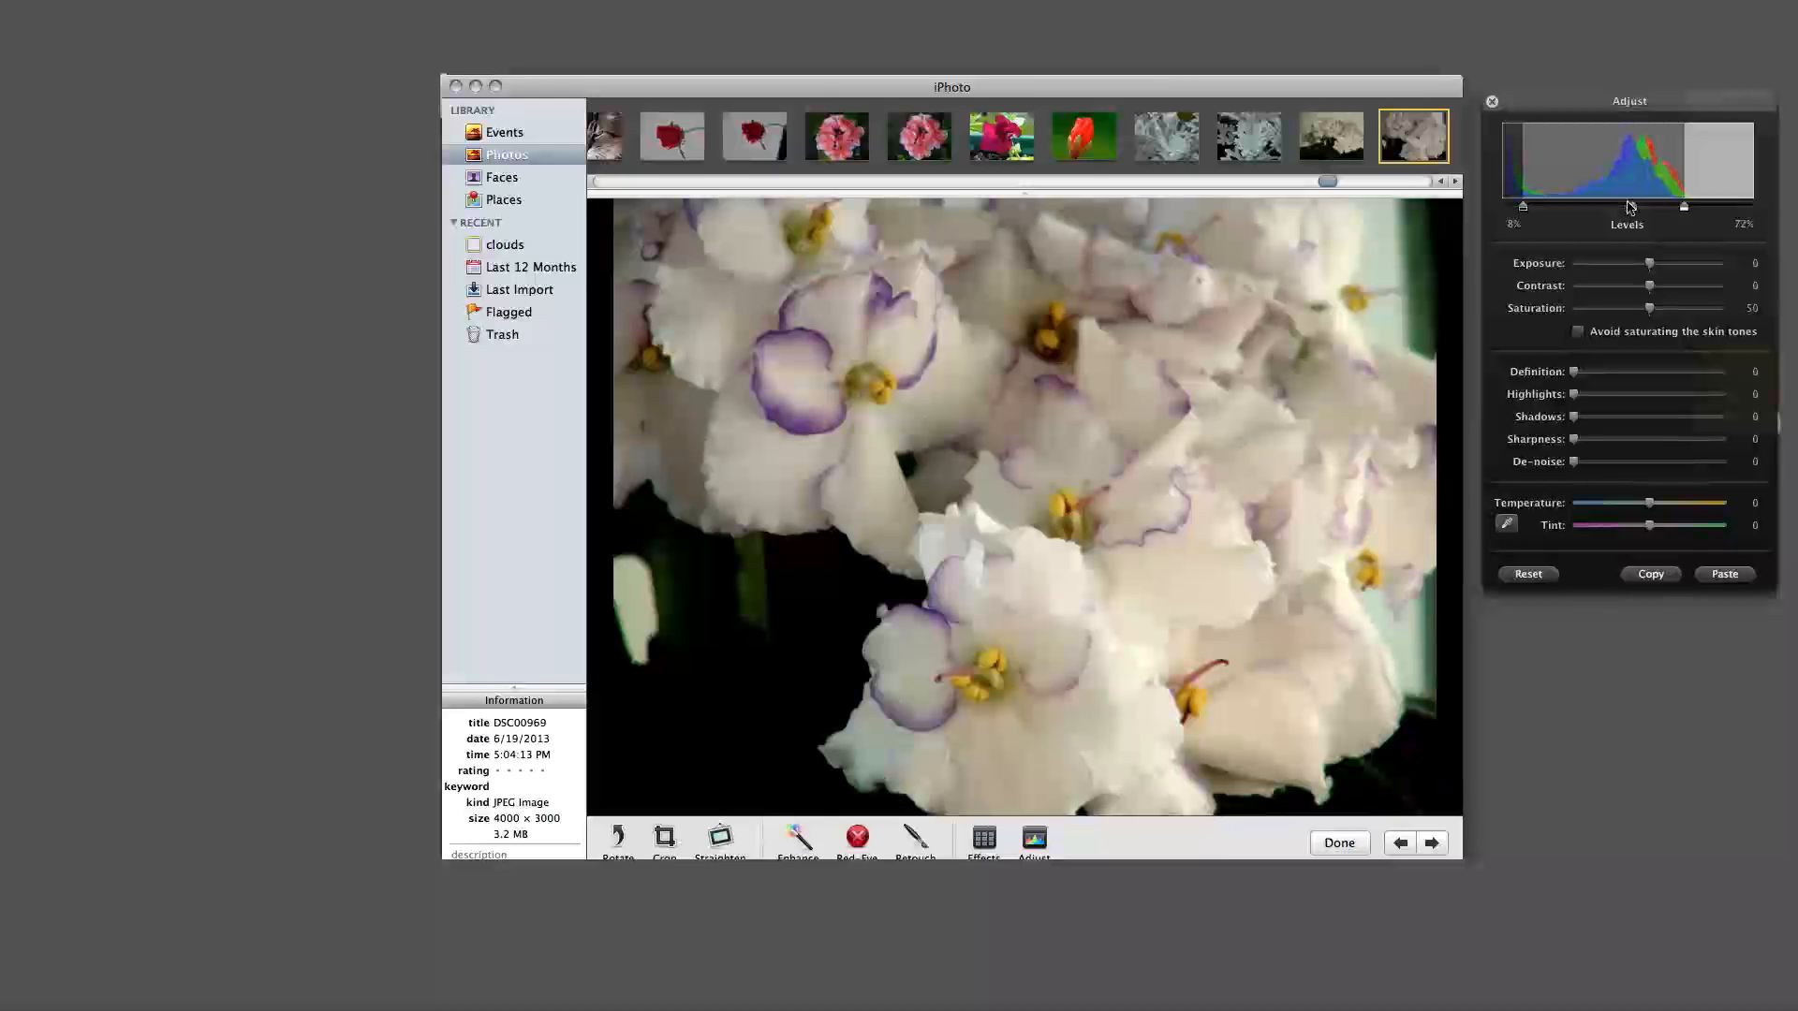
Step: Test Shadows as high as 67 before settling on 6, and set Definition to 16
{"action": "mouse_move", "coordinate": [1575, 417]}
{"action": "left_mouse_down"}
{"action": "mouse_move", "coordinate": [1640, 407]}
{"action": "mouse_move", "coordinate": [1579, 419]}
{"action": "mouse_move", "coordinate": [1595, 418]}
{"action": "left_mouse_up"}
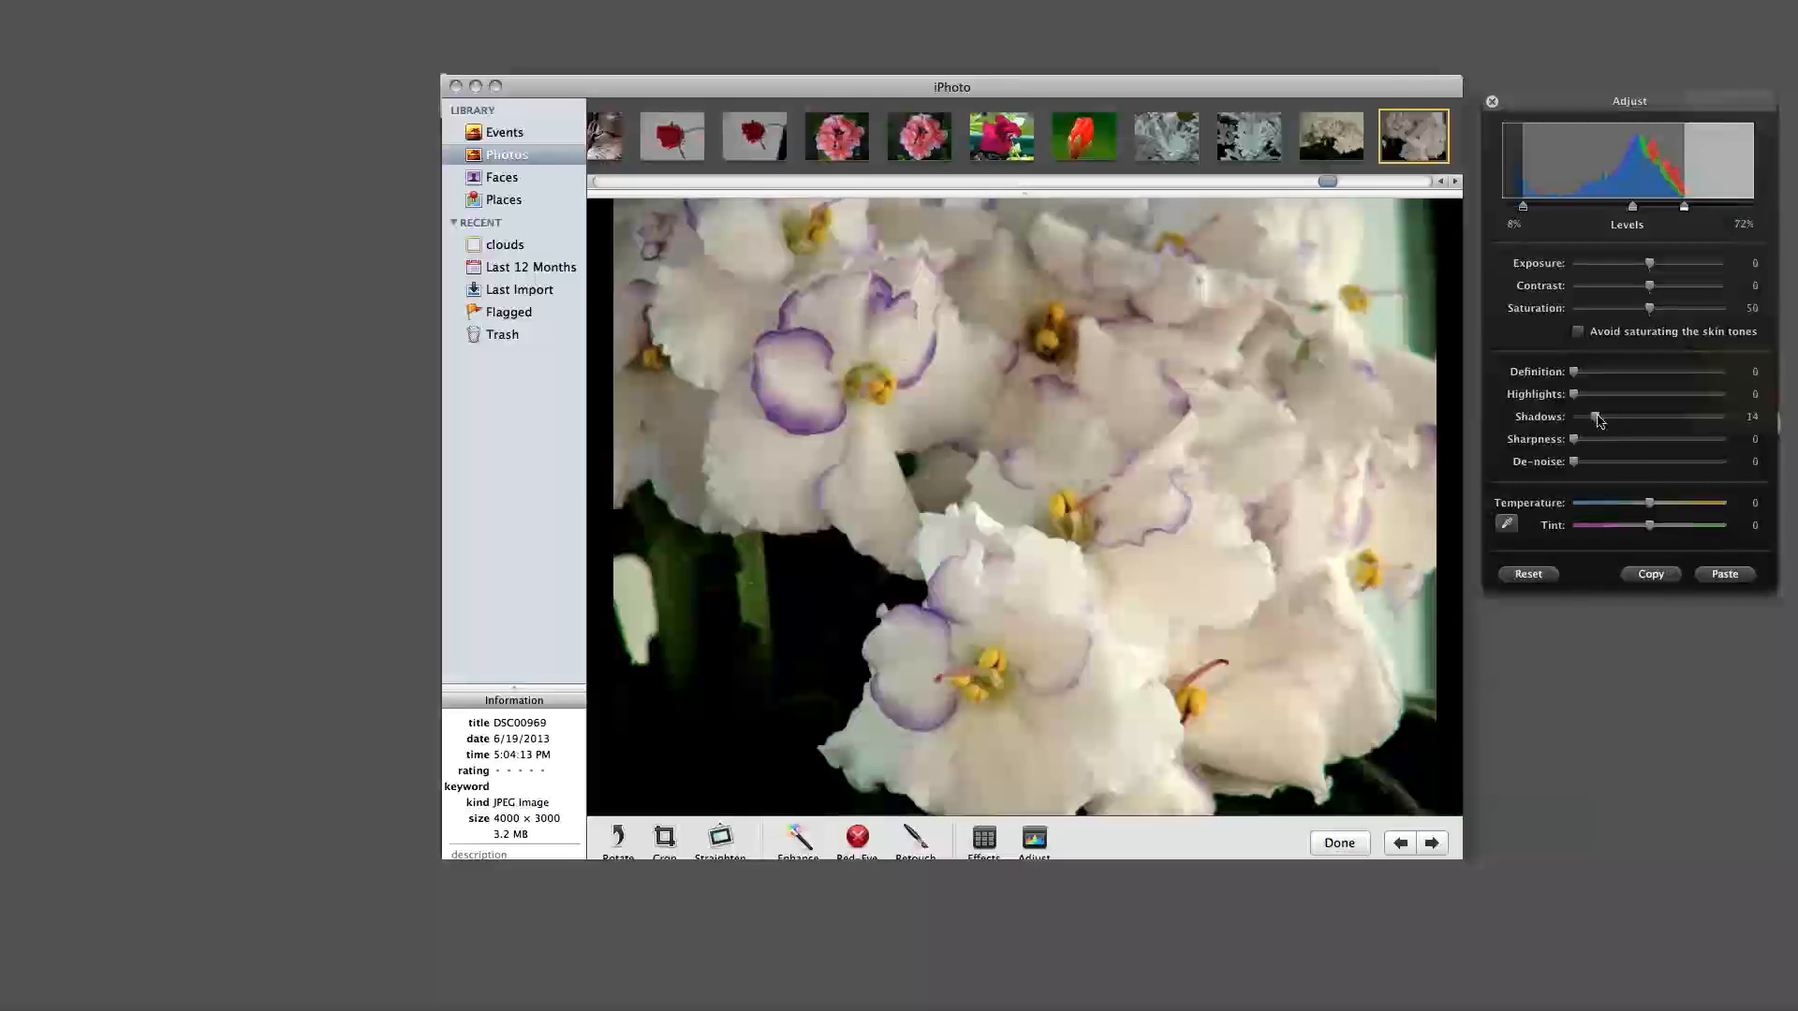
{"action": "left_click_drag", "start_coordinate": [1597, 418], "coordinate": [1677, 413]}
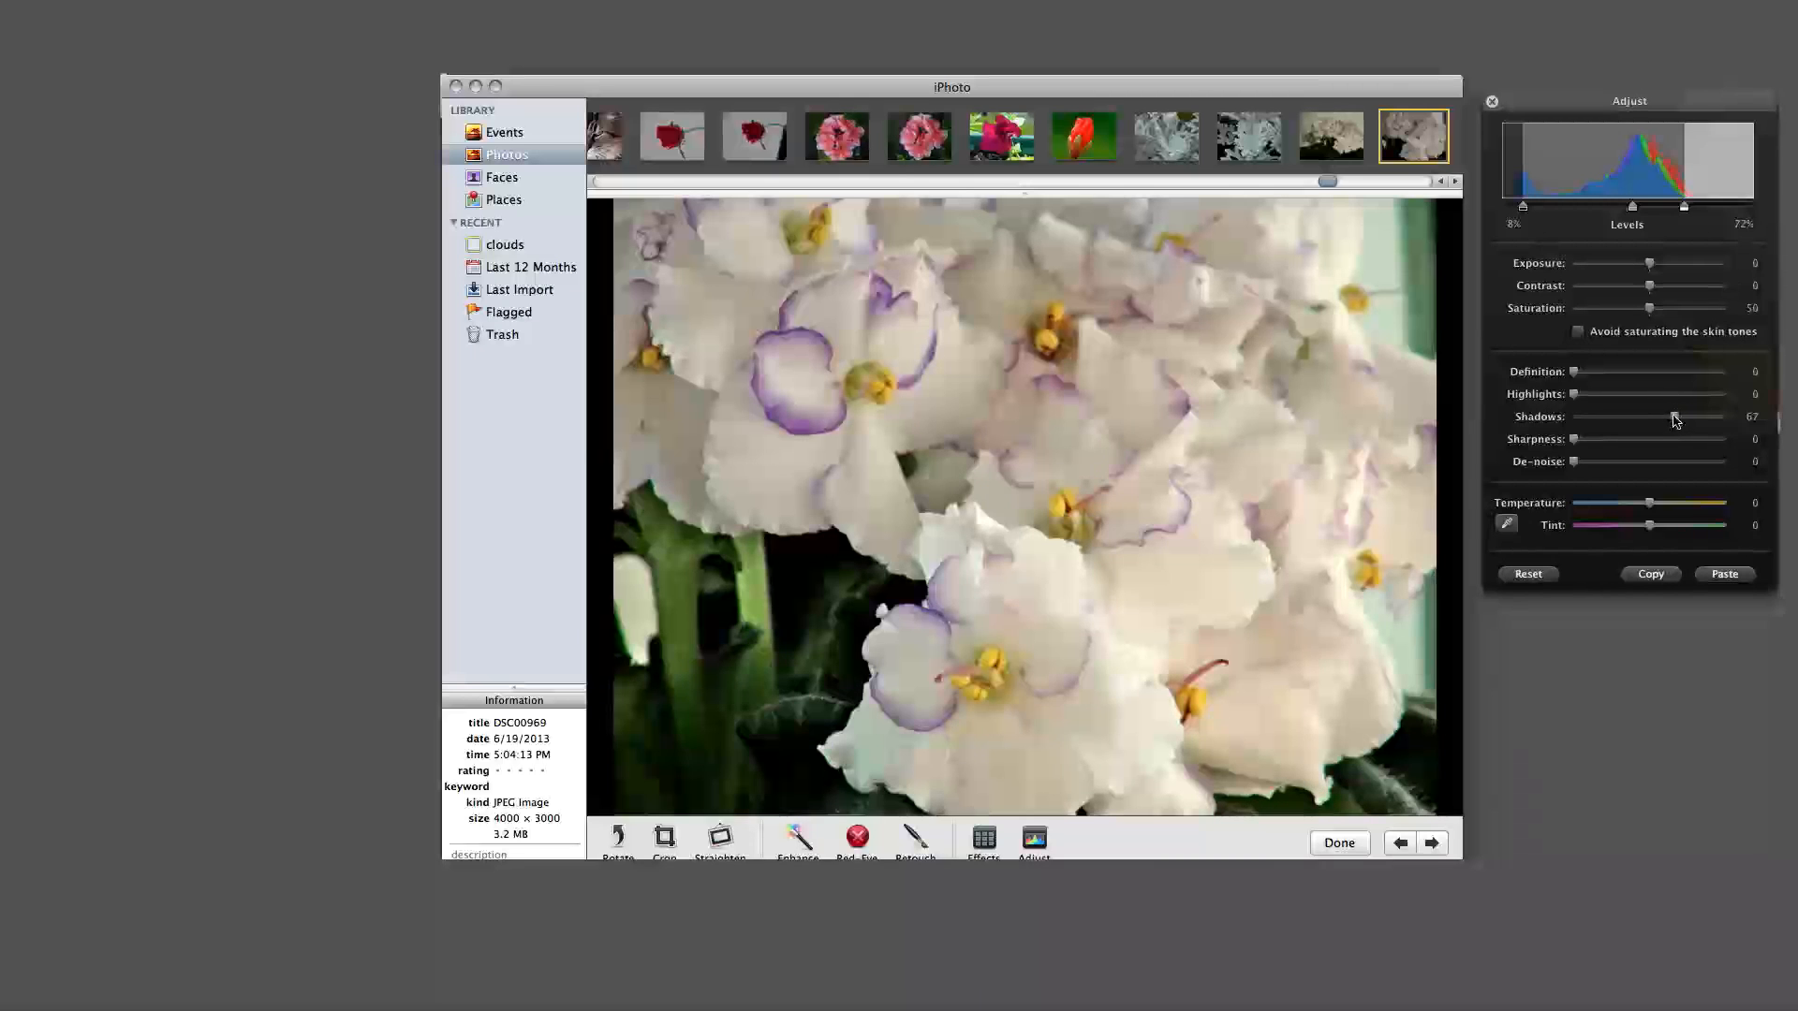
{"action": "left_click_drag", "start_coordinate": [1675, 418], "coordinate": [1586, 421]}
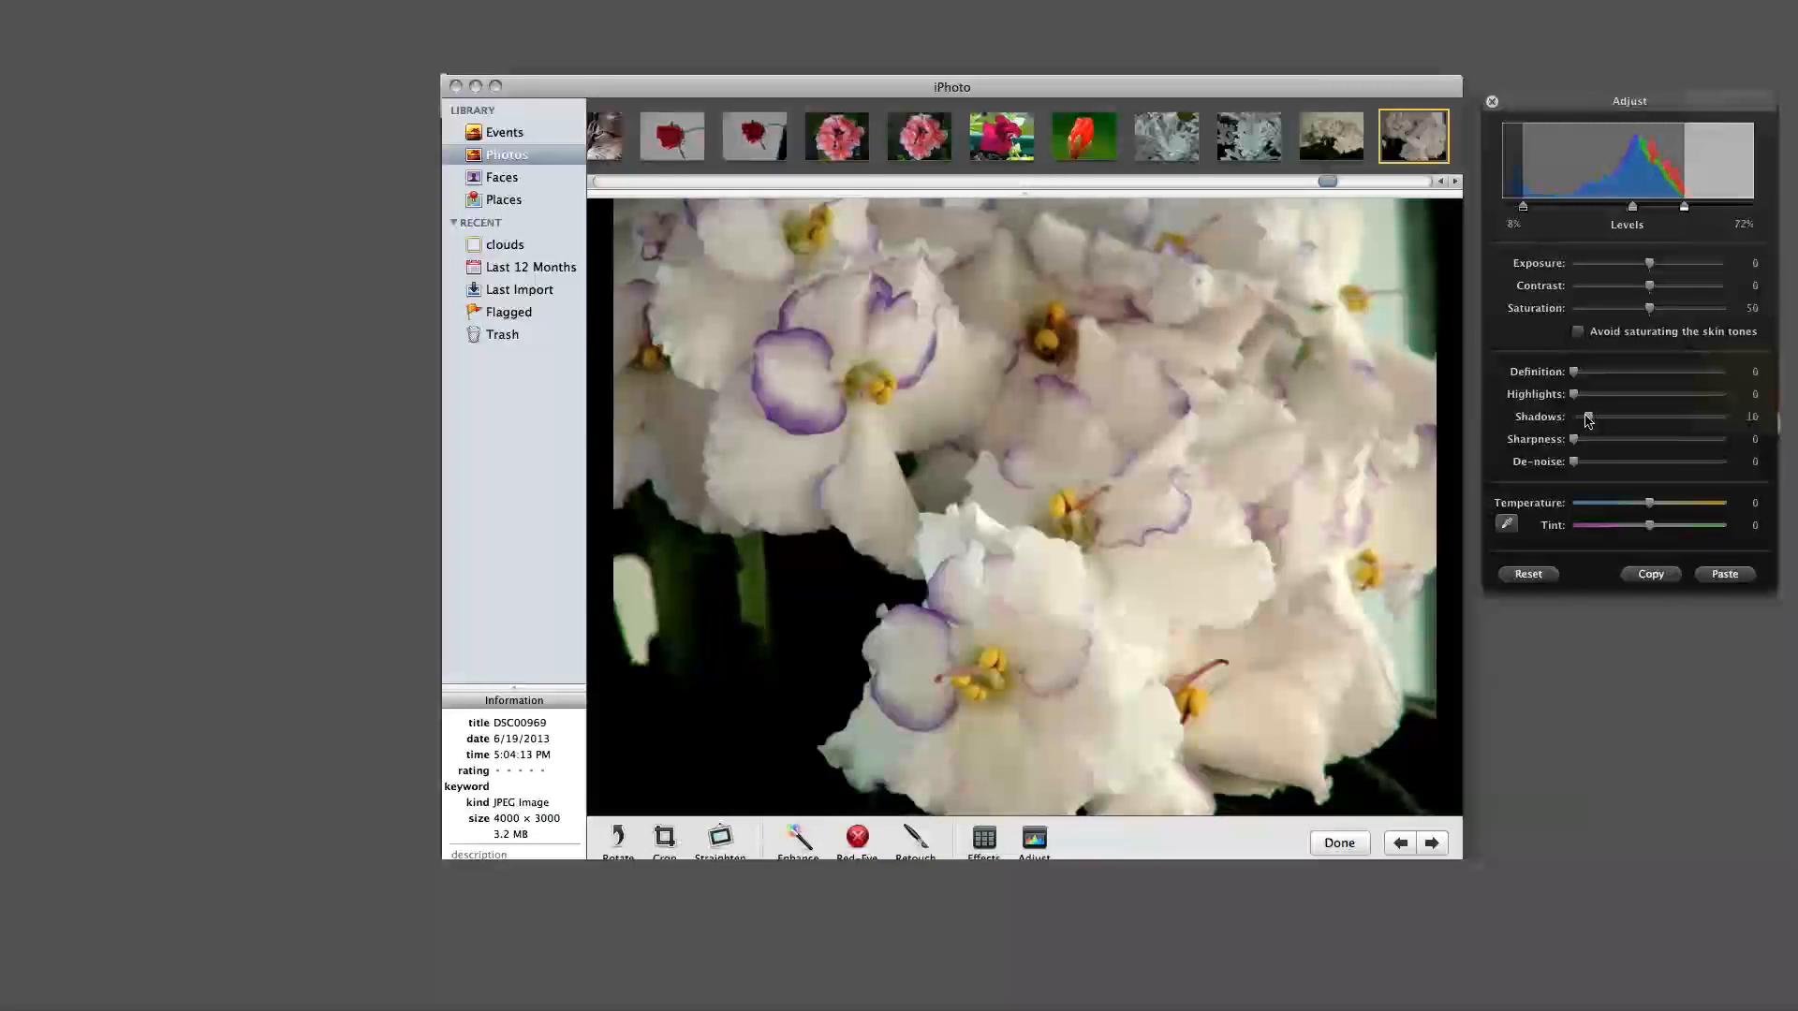
{"action": "left_click_drag", "start_coordinate": [1585, 421], "coordinate": [1589, 421]}
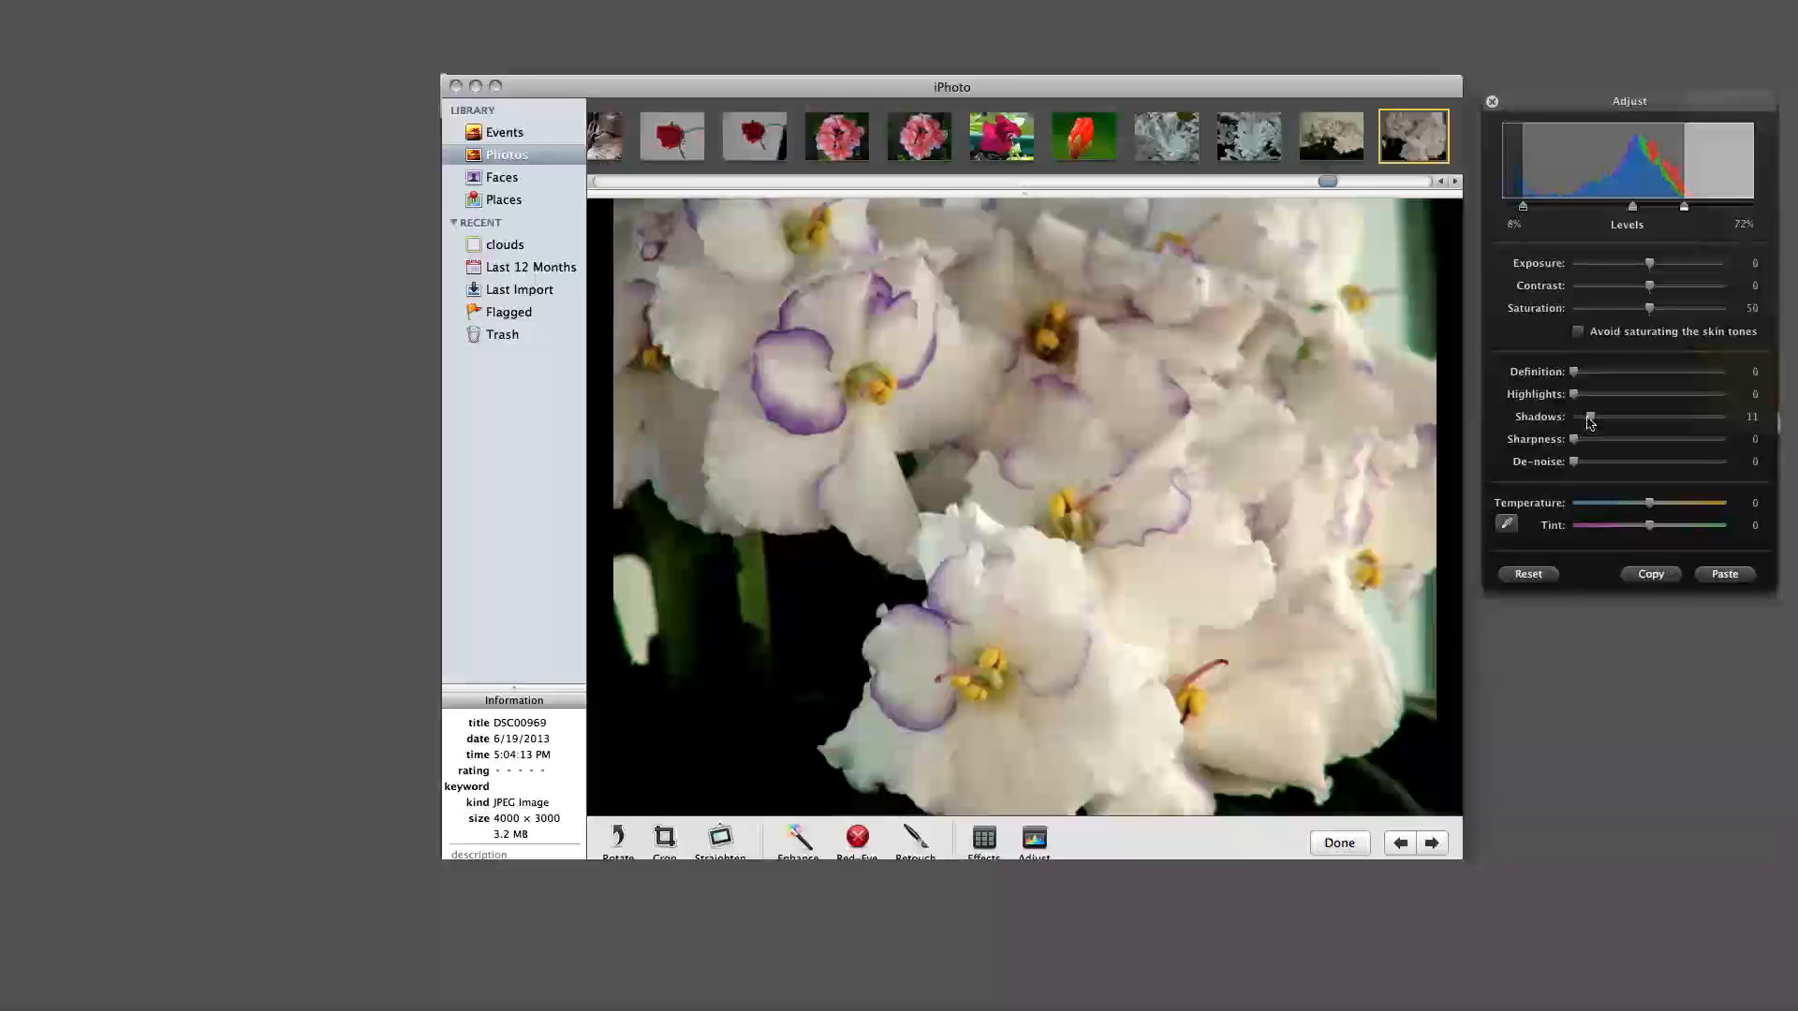
{"action": "left_click_drag", "start_coordinate": [1593, 423], "coordinate": [1583, 424]}
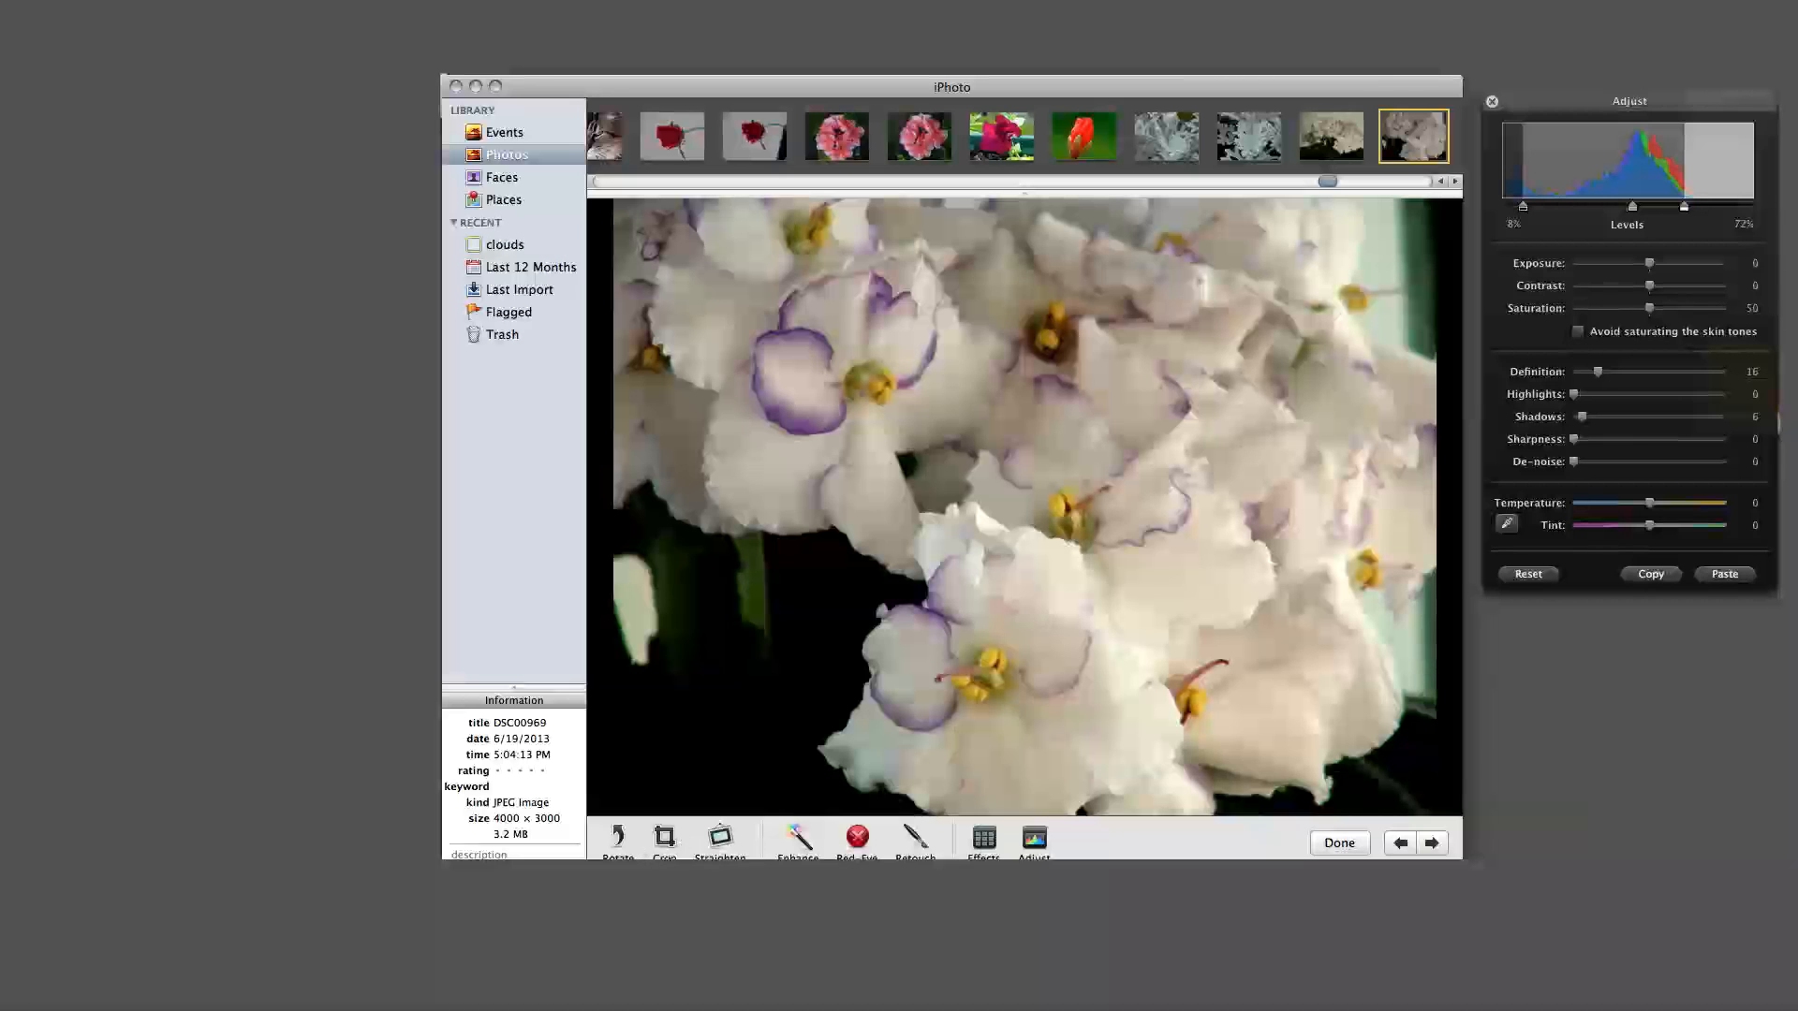
Step: Try crop frames around the lower-right blossoms and over nearly the whole white flower photo, and cancel the crop
{"action": "left_click", "coordinate": [664, 837]}
{"action": "left_click_drag", "start_coordinate": [676, 773], "coordinate": [831, 786]}
{"action": "left_click_drag", "start_coordinate": [831, 245], "coordinate": [847, 335]}
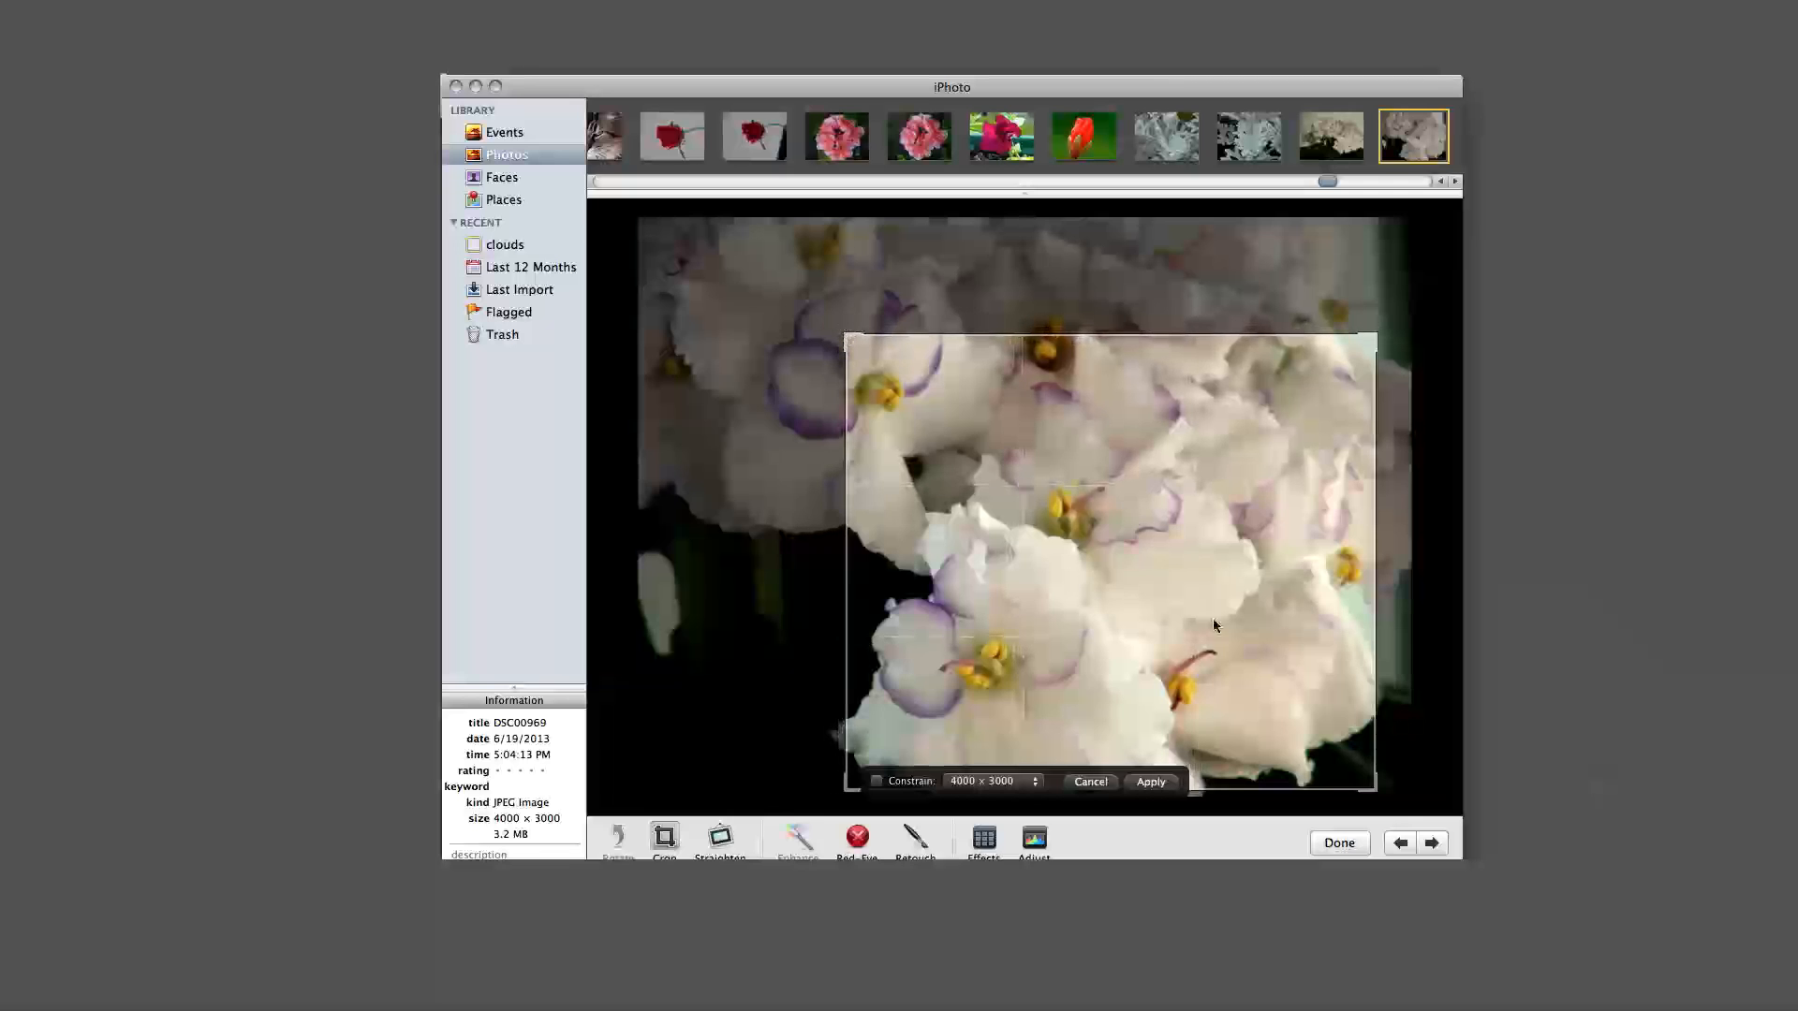
{"action": "left_click_drag", "start_coordinate": [1375, 788], "coordinate": [1392, 773]}
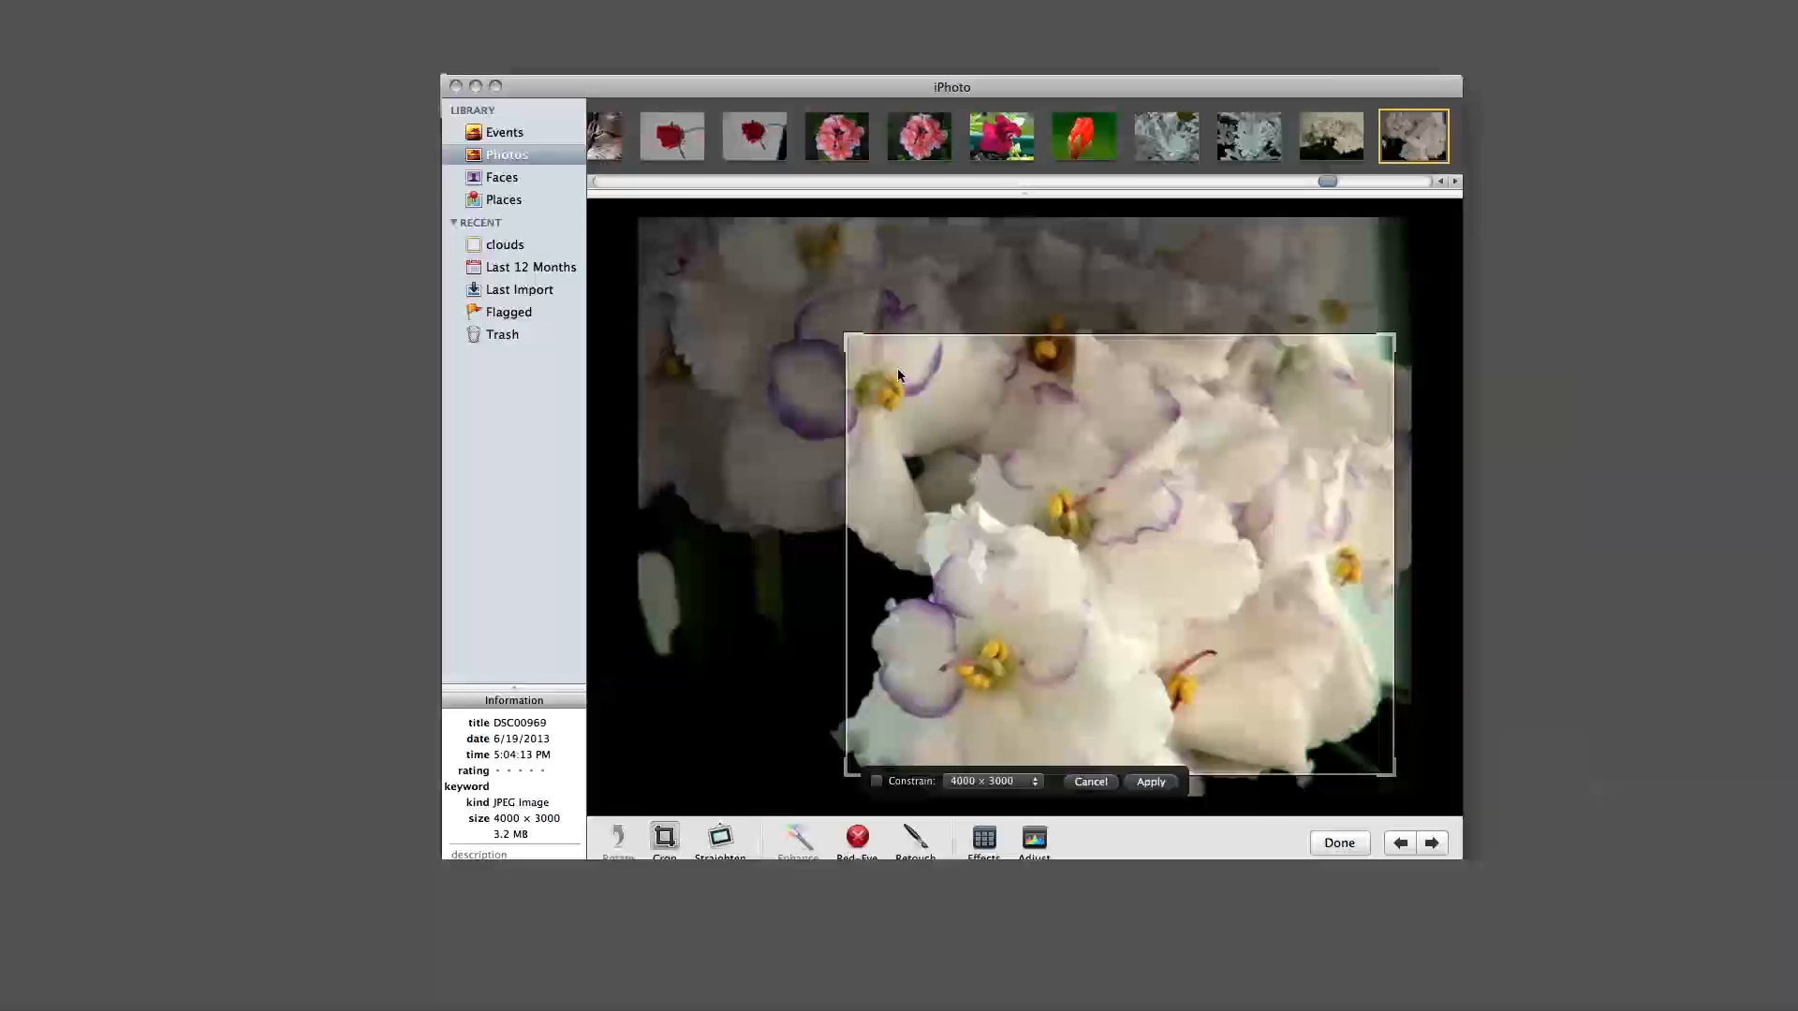
{"action": "left_click_drag", "start_coordinate": [852, 335], "coordinate": [564, 174]}
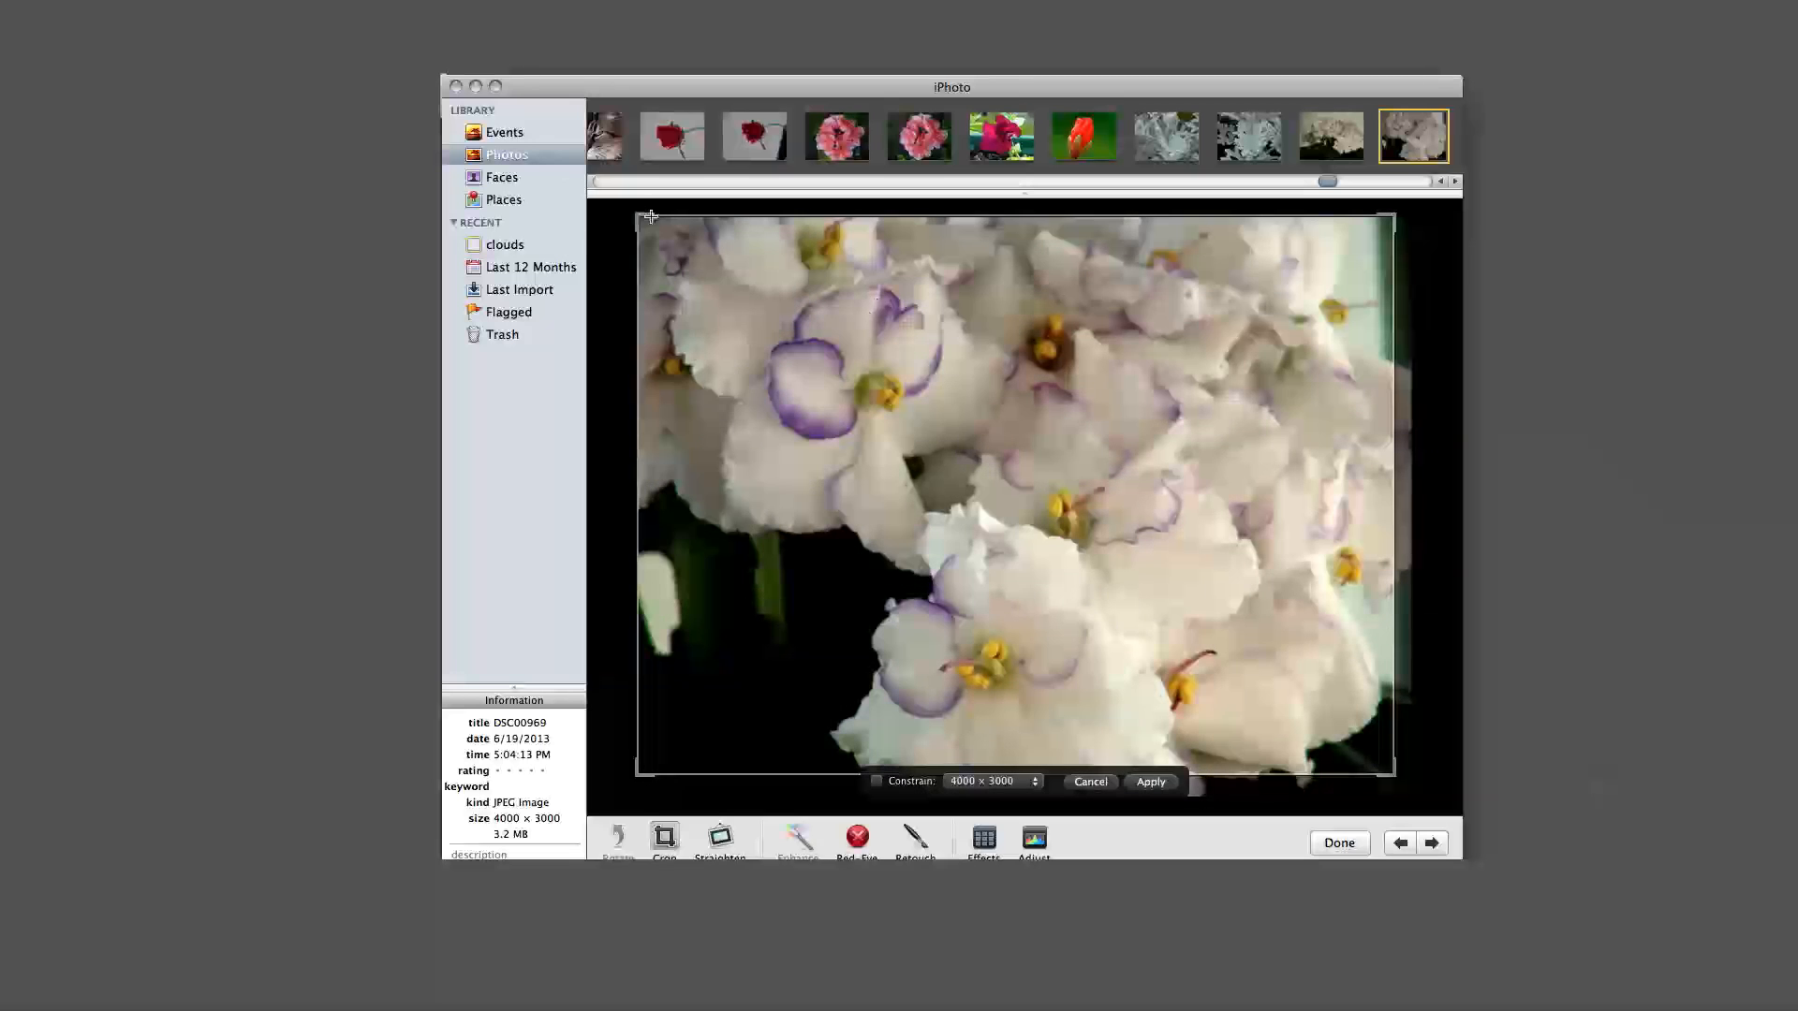
{"action": "left_click_drag", "start_coordinate": [640, 221], "coordinate": [859, 331]}
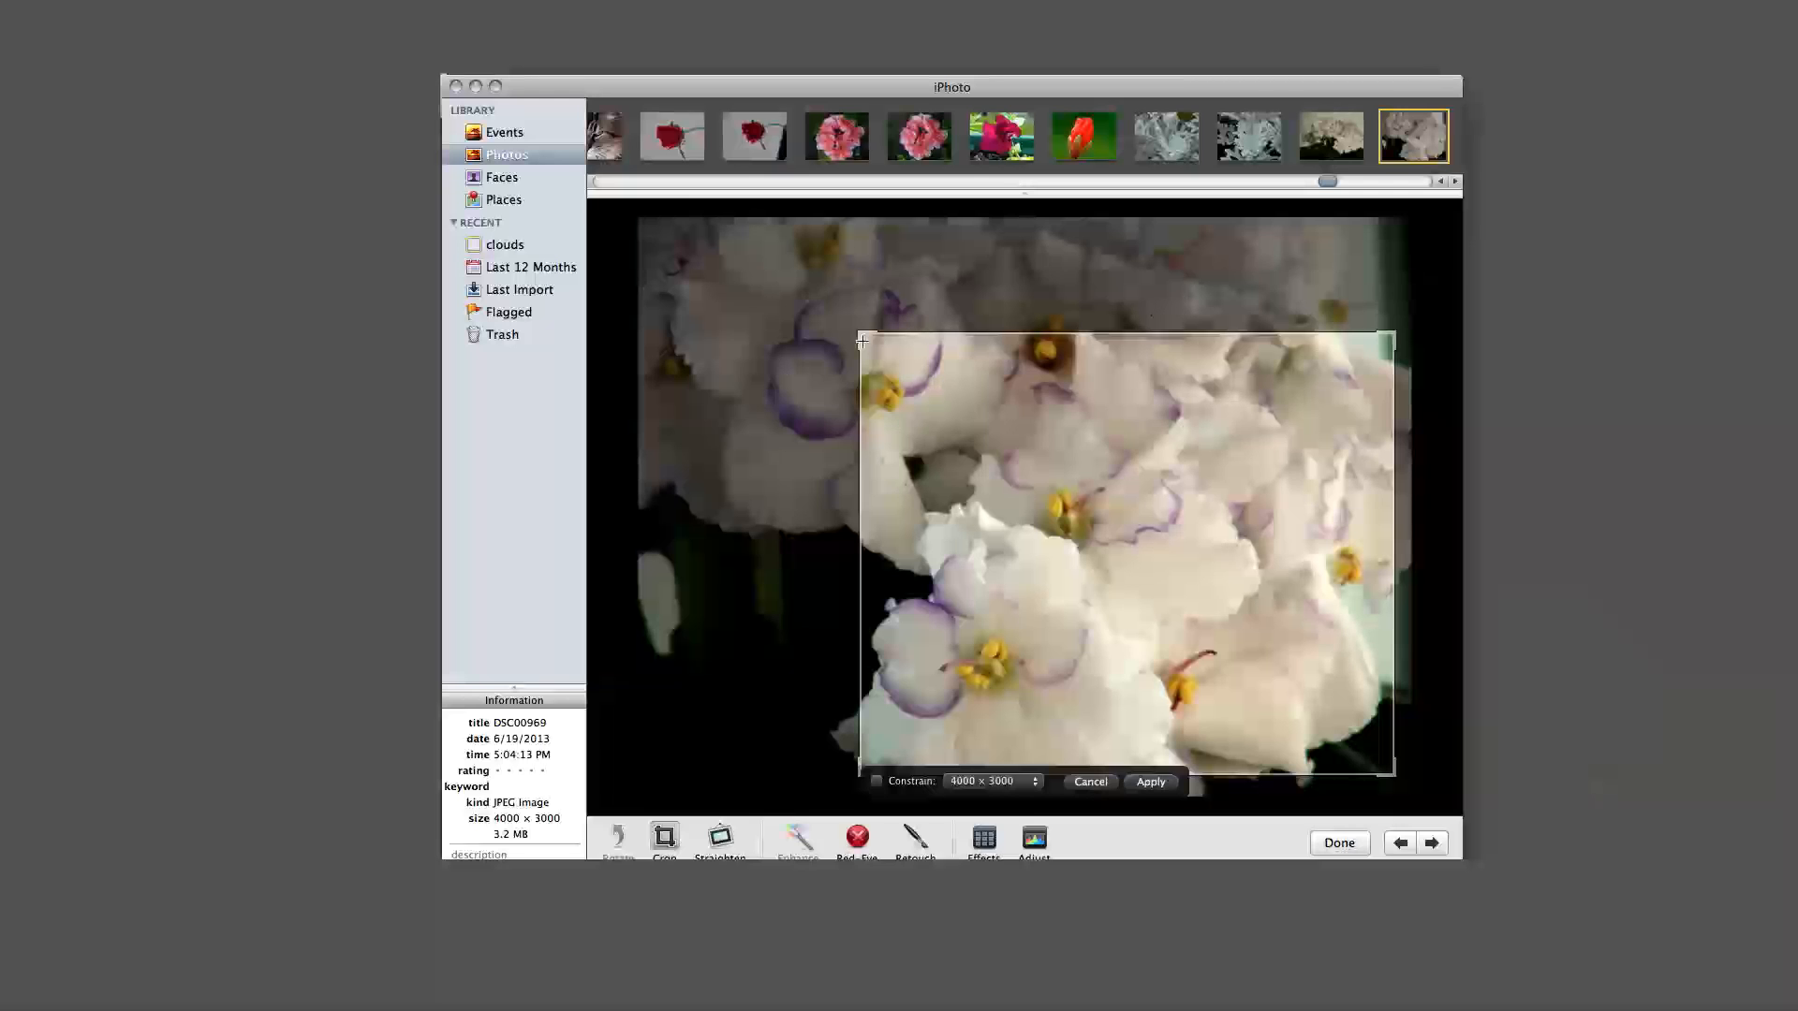
{"action": "left_click_drag", "start_coordinate": [861, 340], "coordinate": [859, 337]}
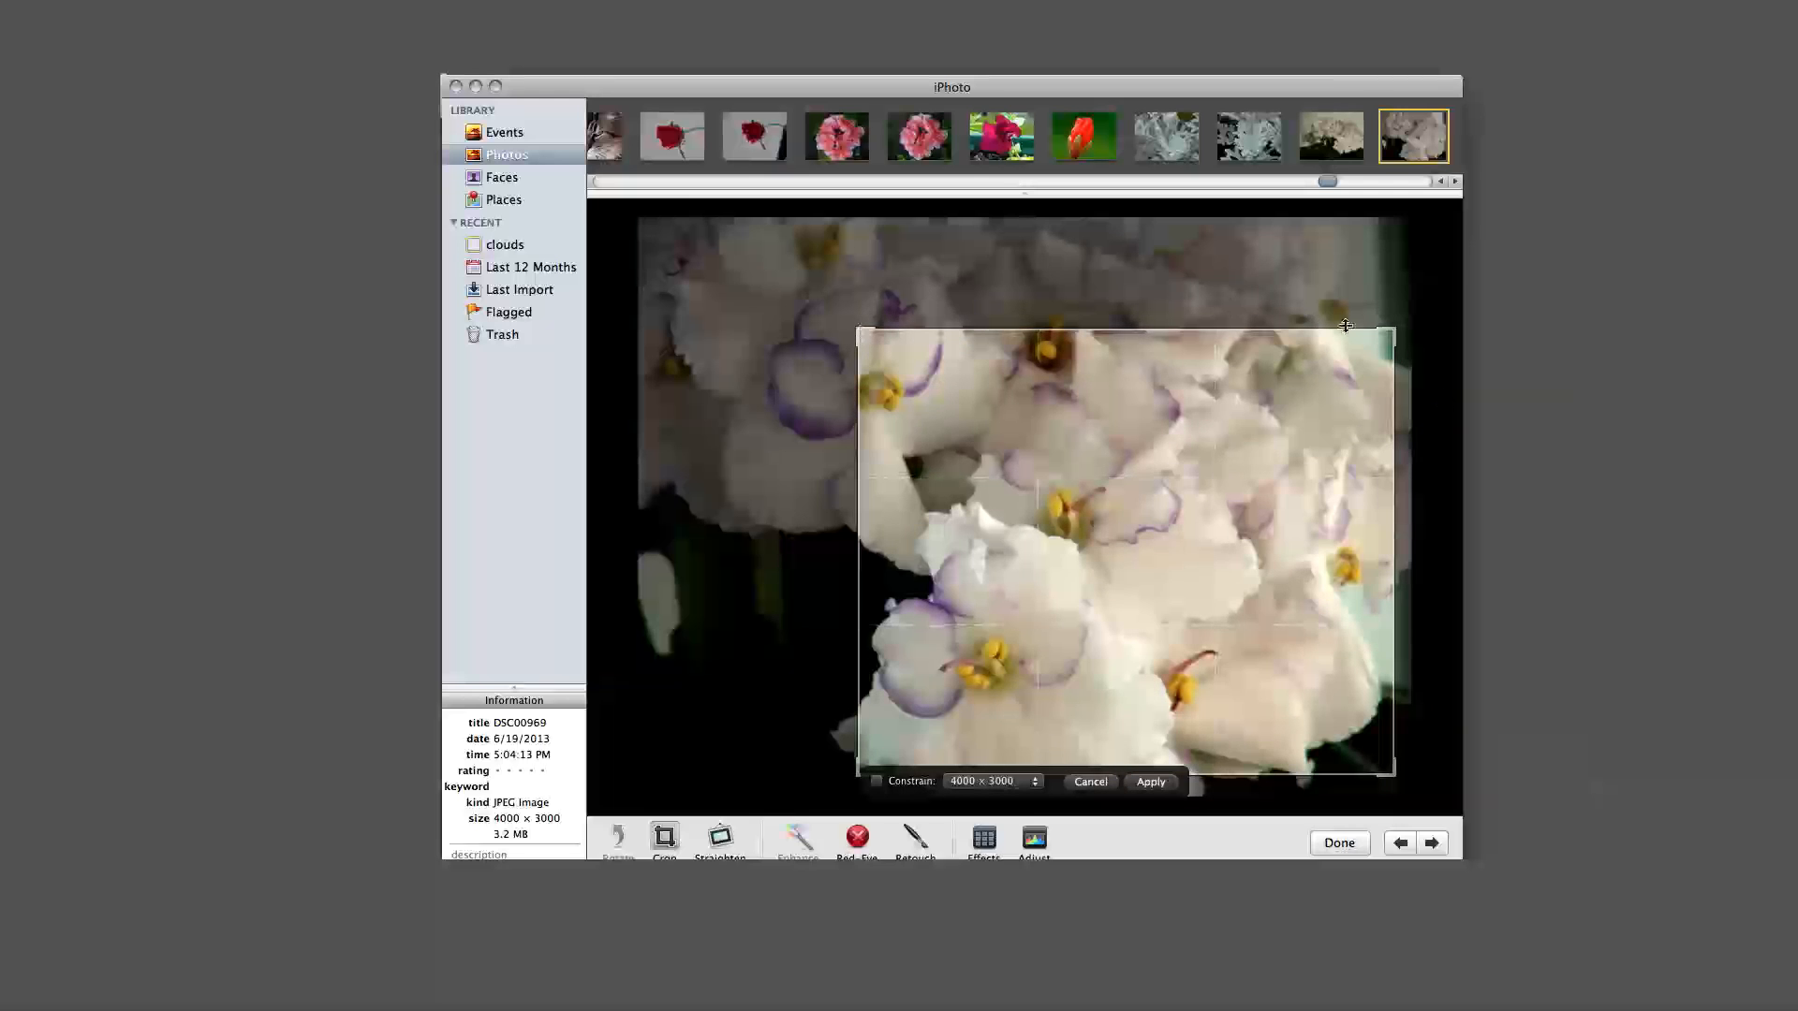
{"action": "left_click_drag", "start_coordinate": [1393, 332], "coordinate": [1409, 339]}
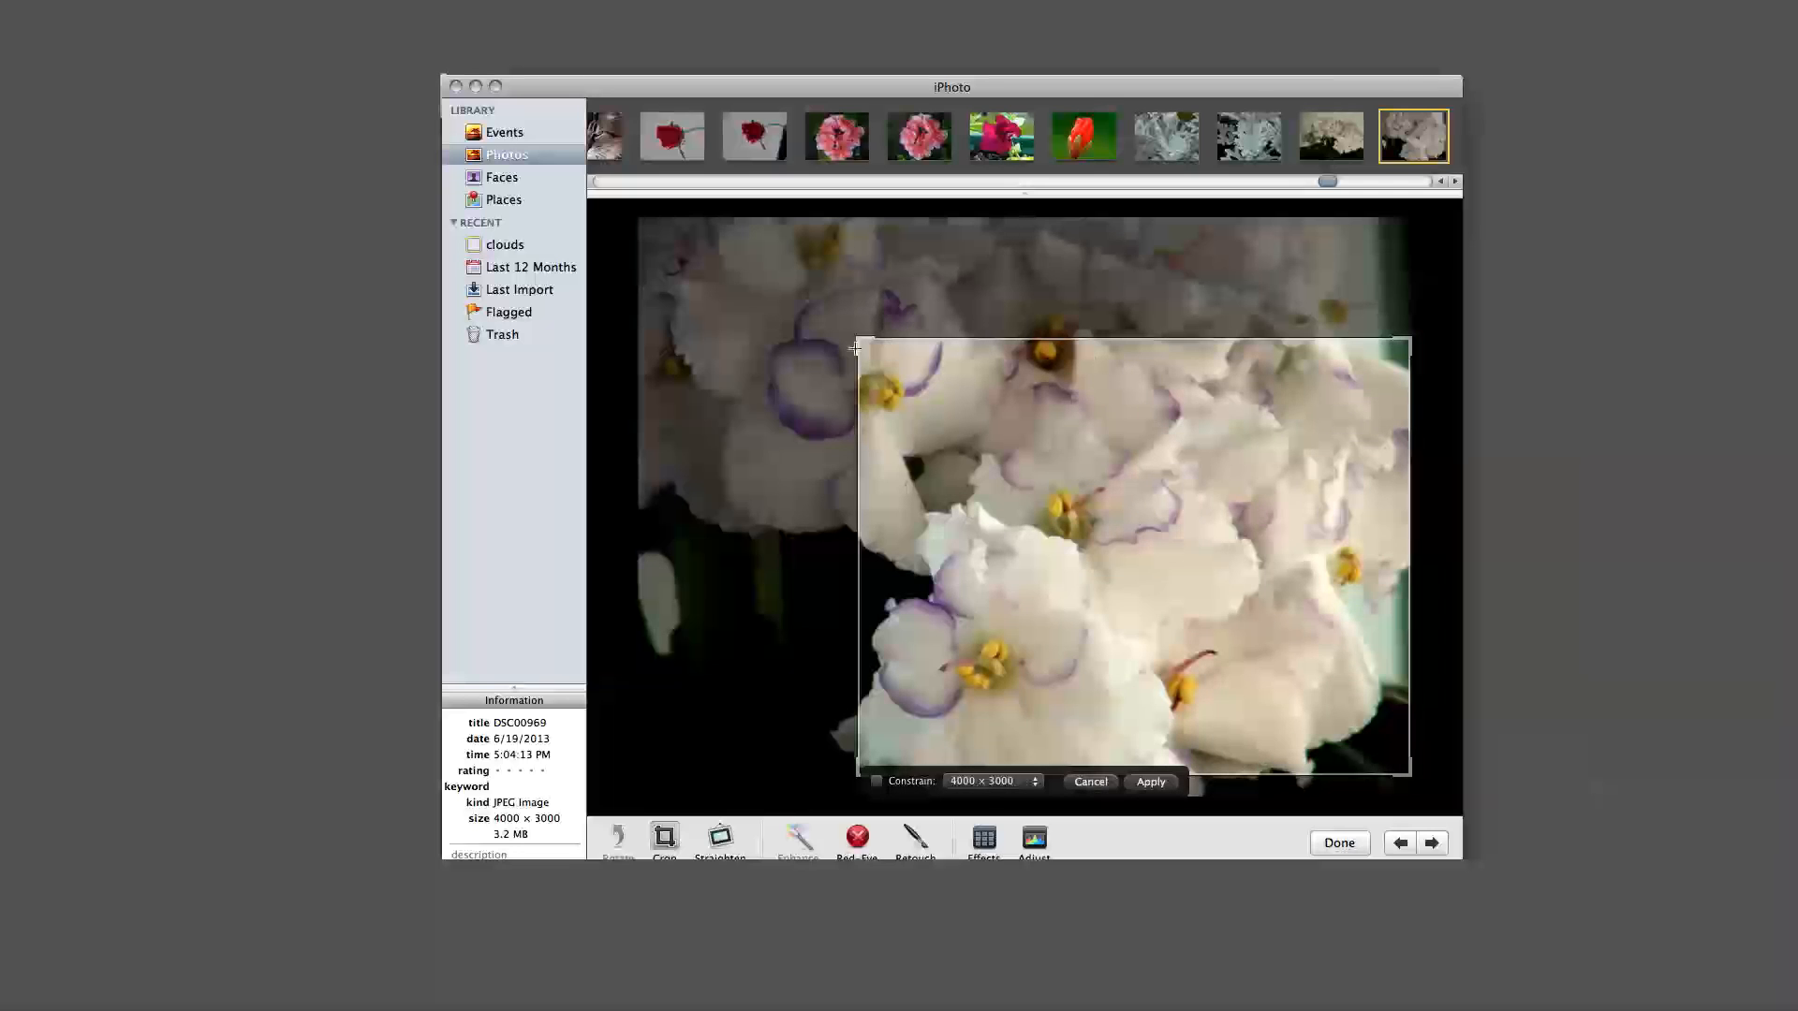
{"action": "left_click_drag", "start_coordinate": [859, 342], "coordinate": [638, 214]}
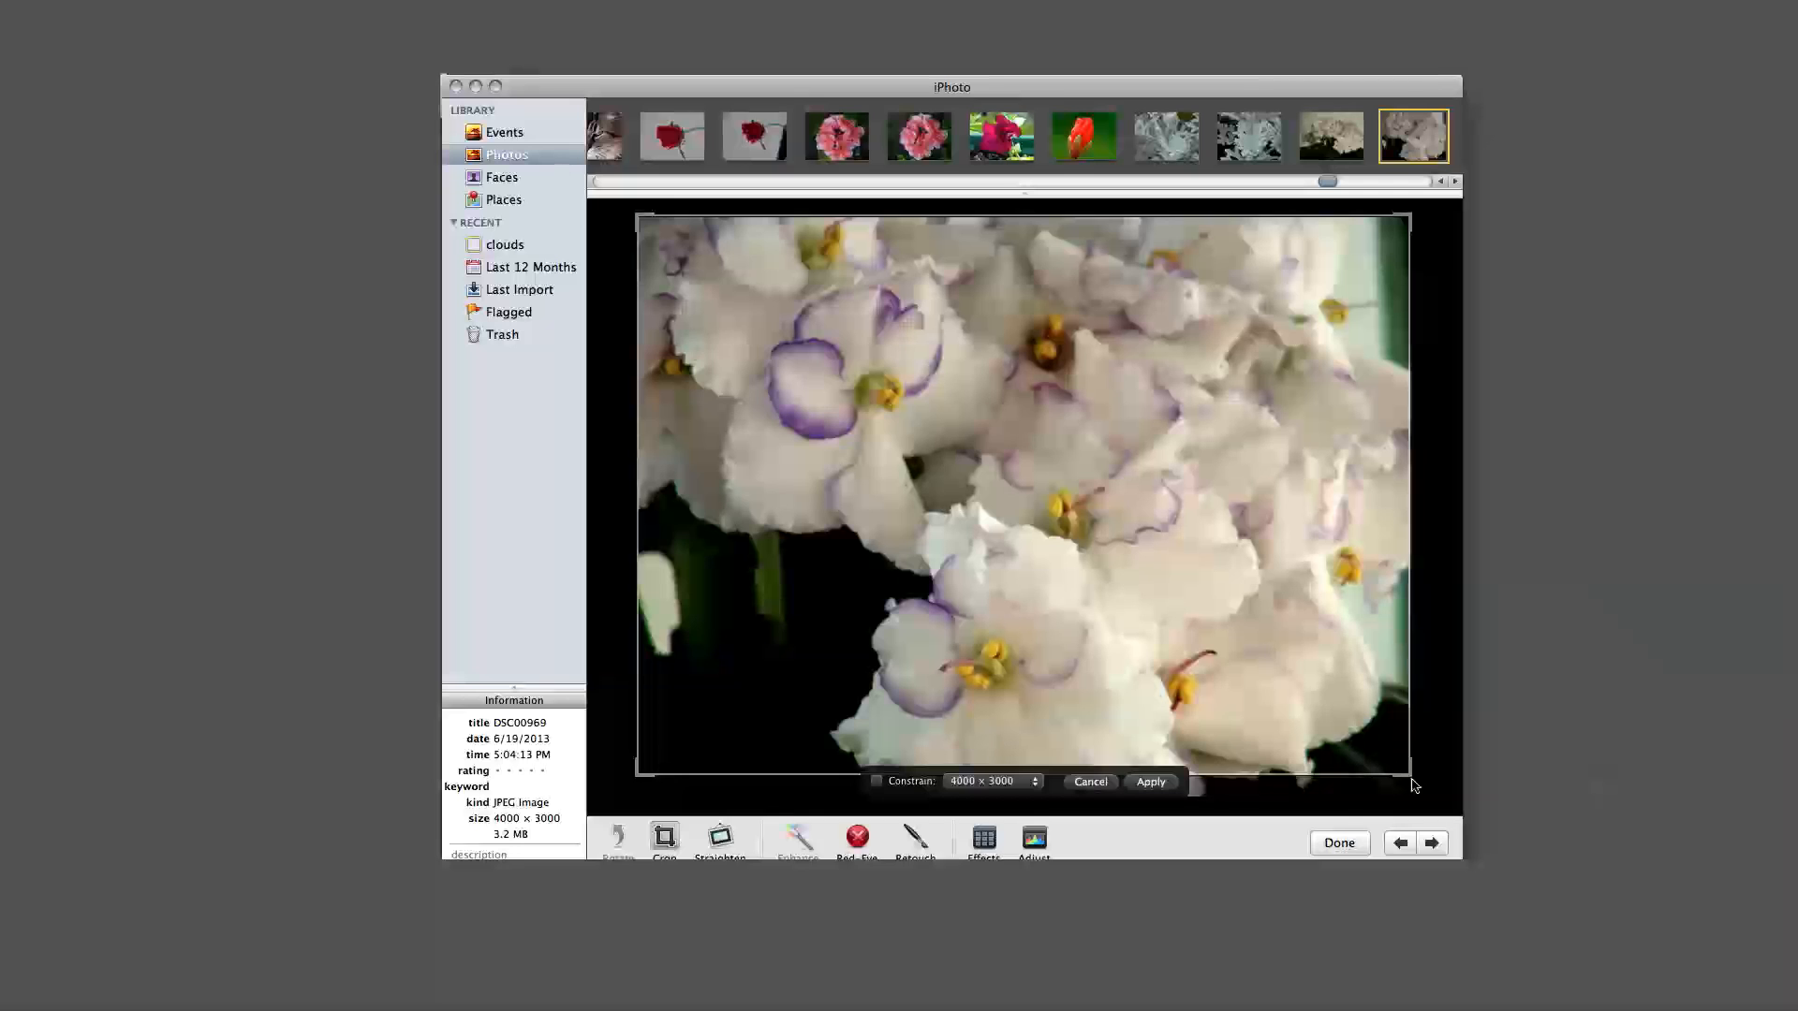
{"action": "left_click_drag", "start_coordinate": [1402, 775], "coordinate": [1414, 787]}
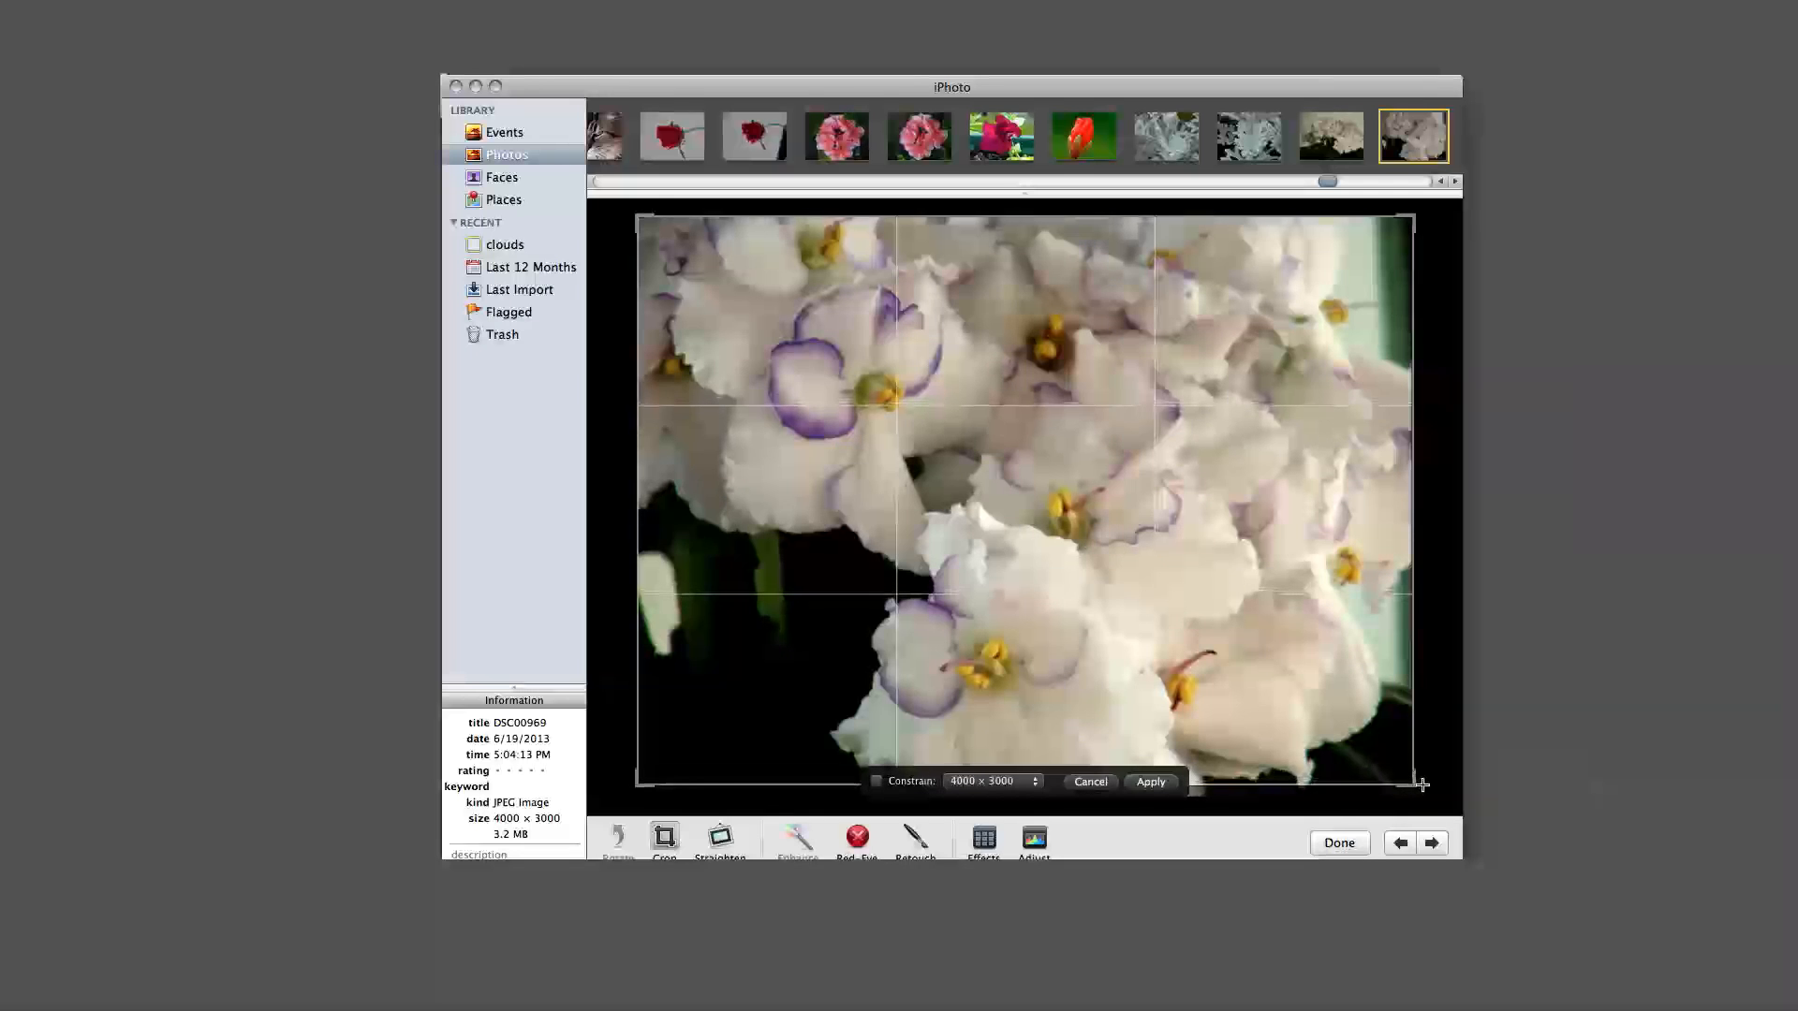
{"action": "left_click", "coordinate": [1086, 783]}
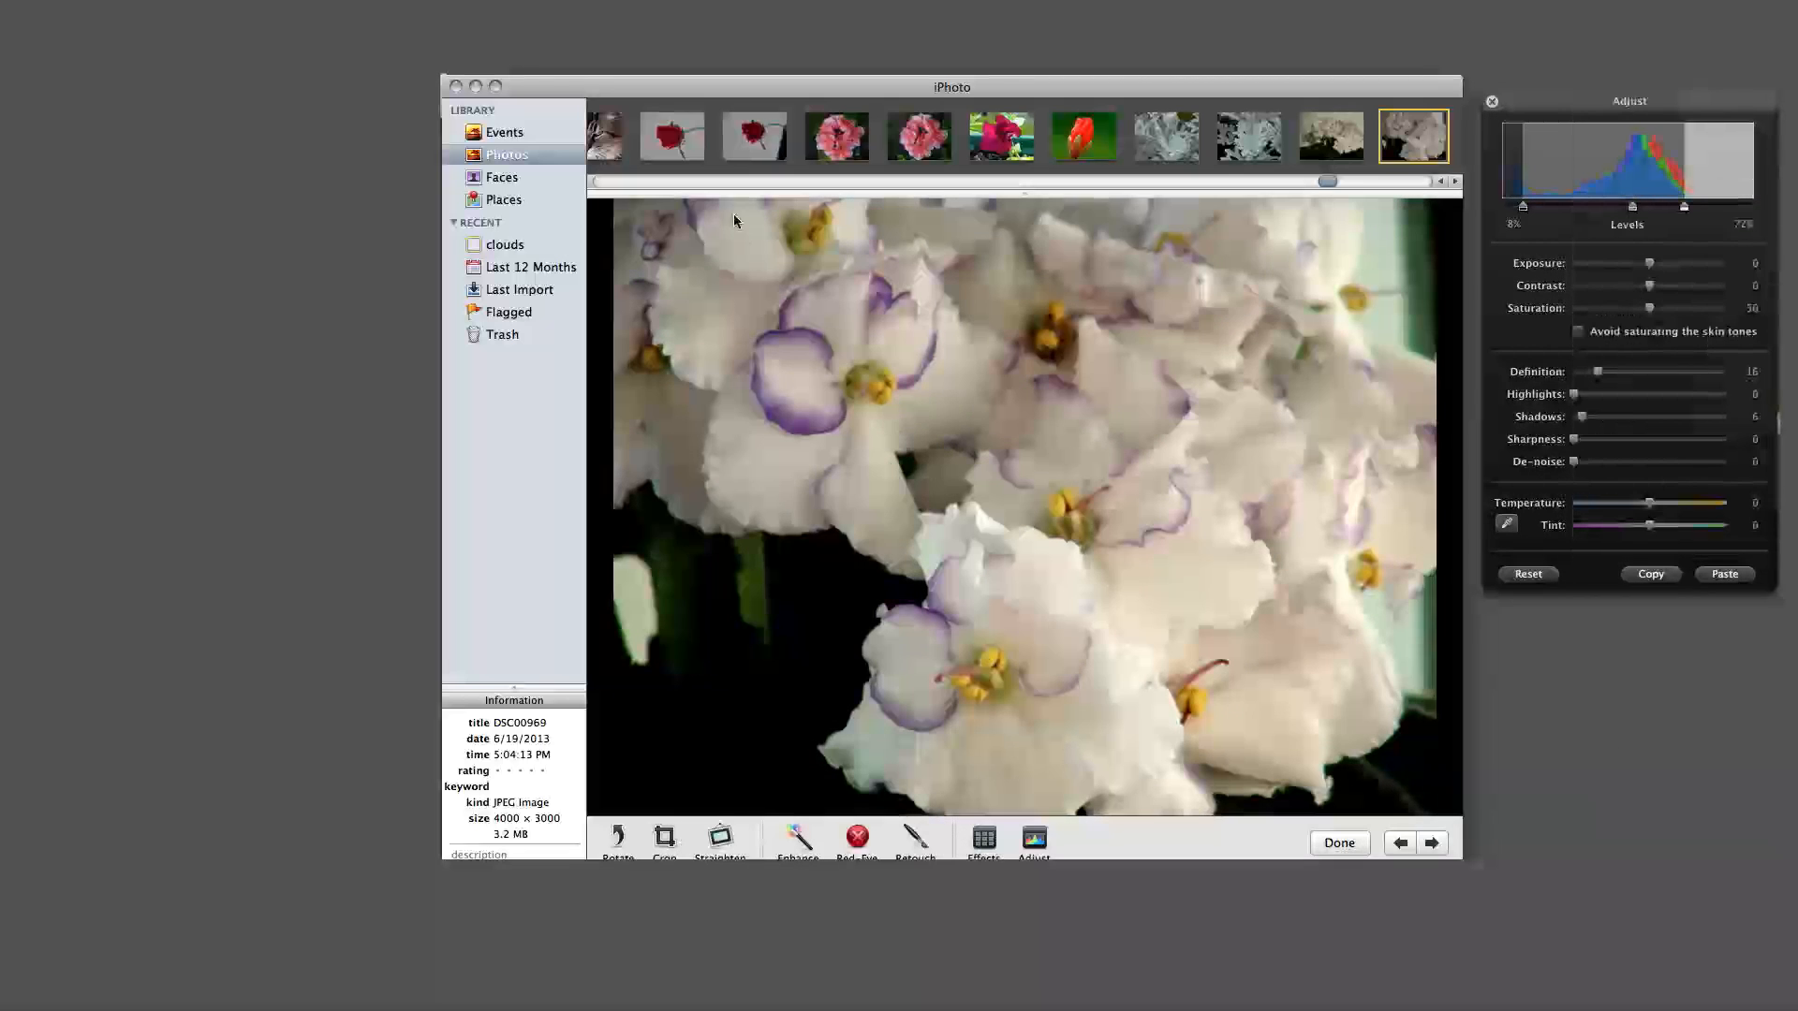
Step: Move the photo window up and to the left on the screen and enlarge it slightly
{"action": "left_click_drag", "start_coordinate": [835, 78], "coordinate": [805, 30]}
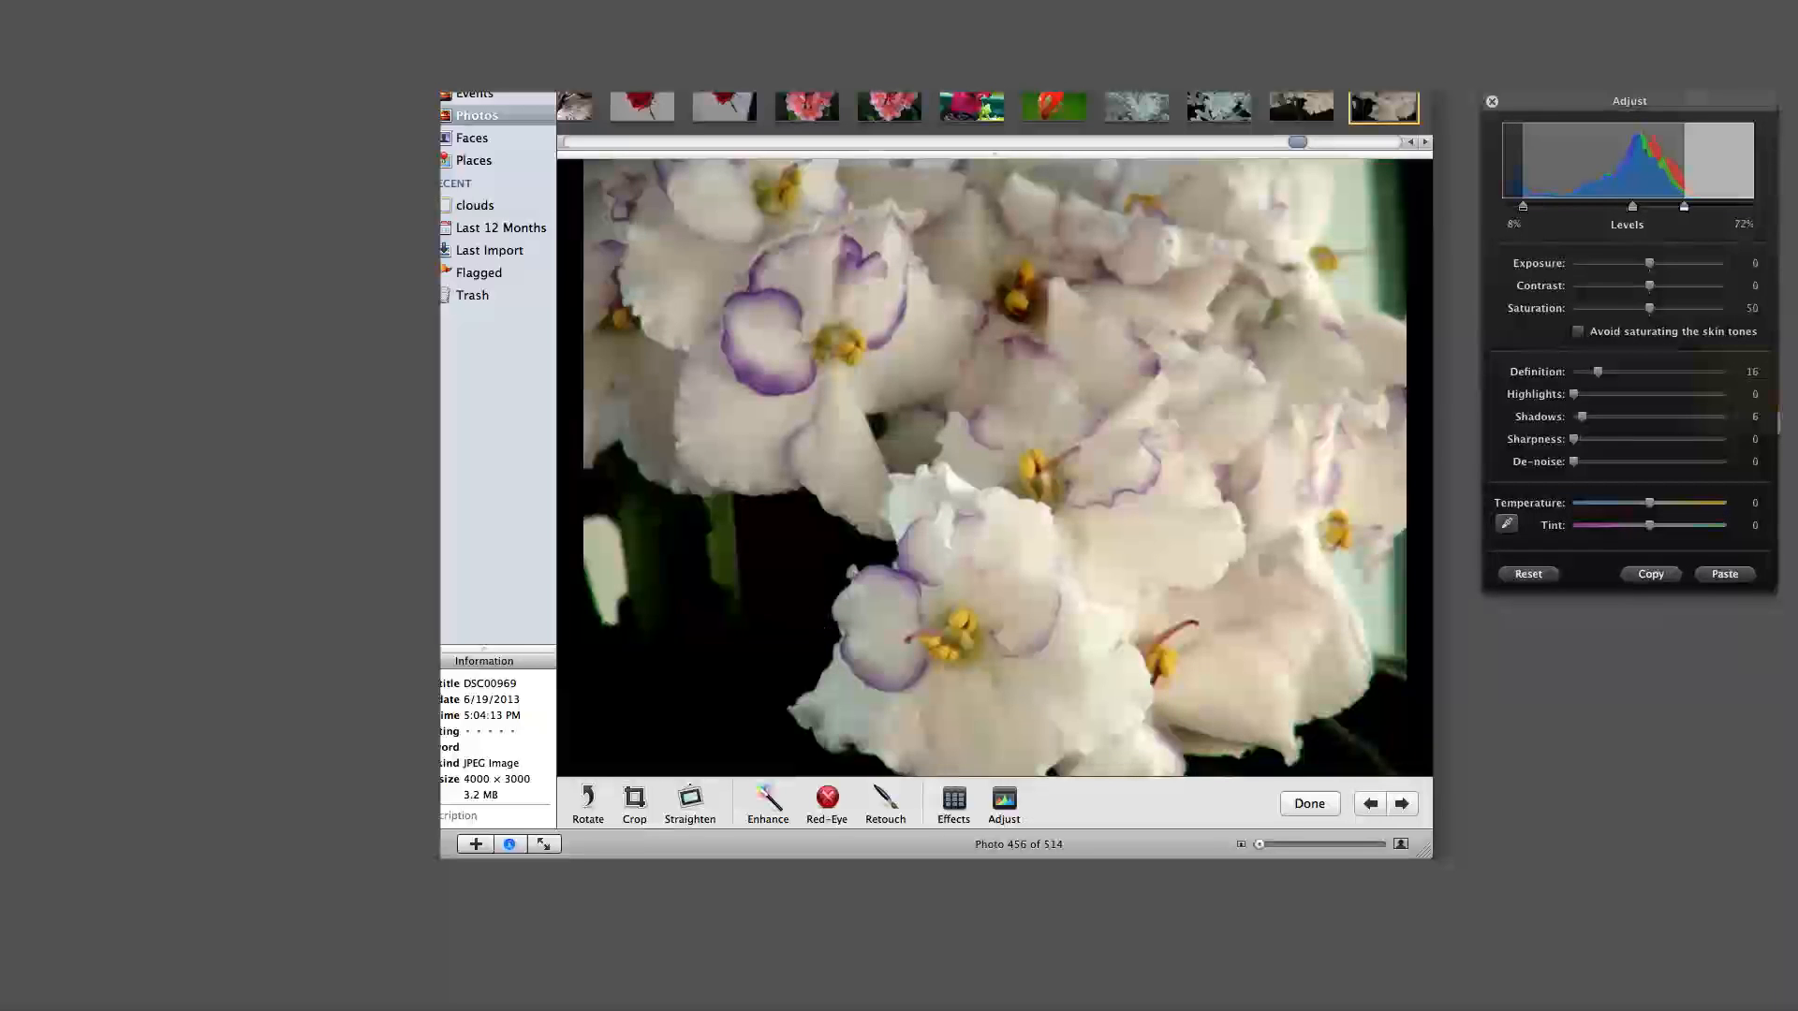
{"action": "left_click_drag", "start_coordinate": [700, 59], "coordinate": [700, 107]}
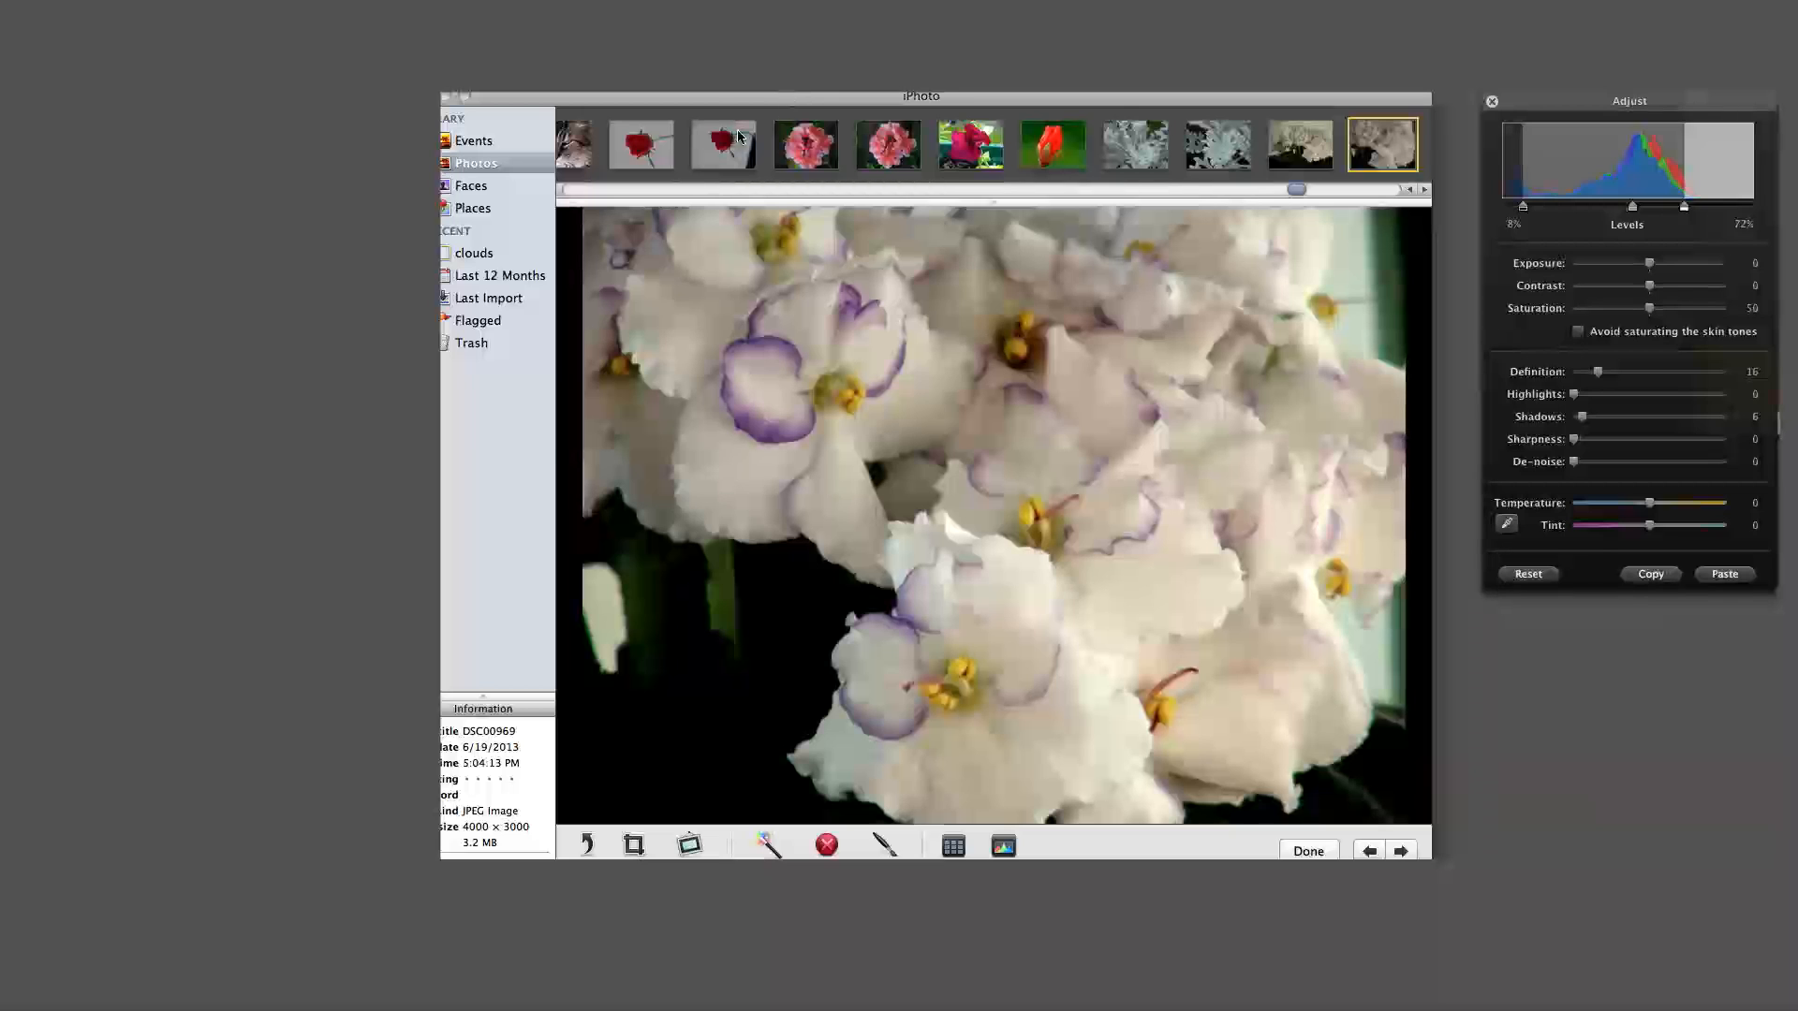
{"action": "left_click_drag", "start_coordinate": [705, 95], "coordinate": [581, 32]}
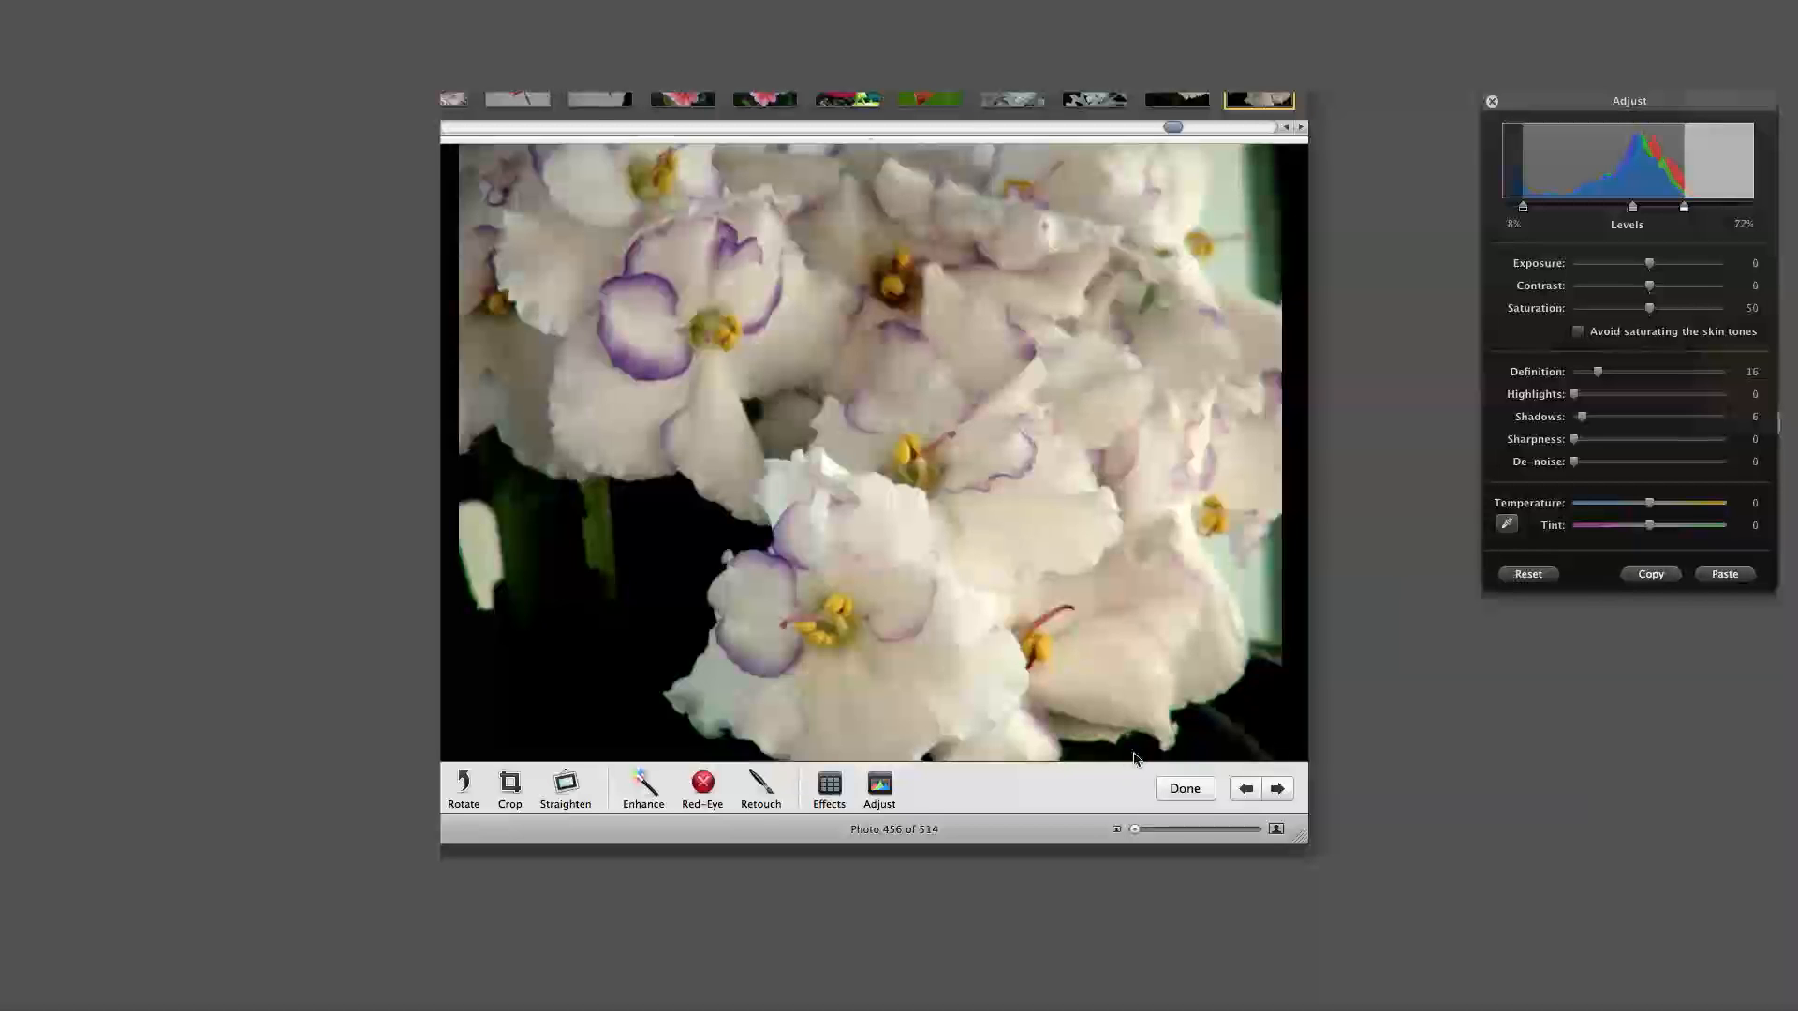
{"action": "left_click_drag", "start_coordinate": [1300, 845], "coordinate": [1339, 860]}
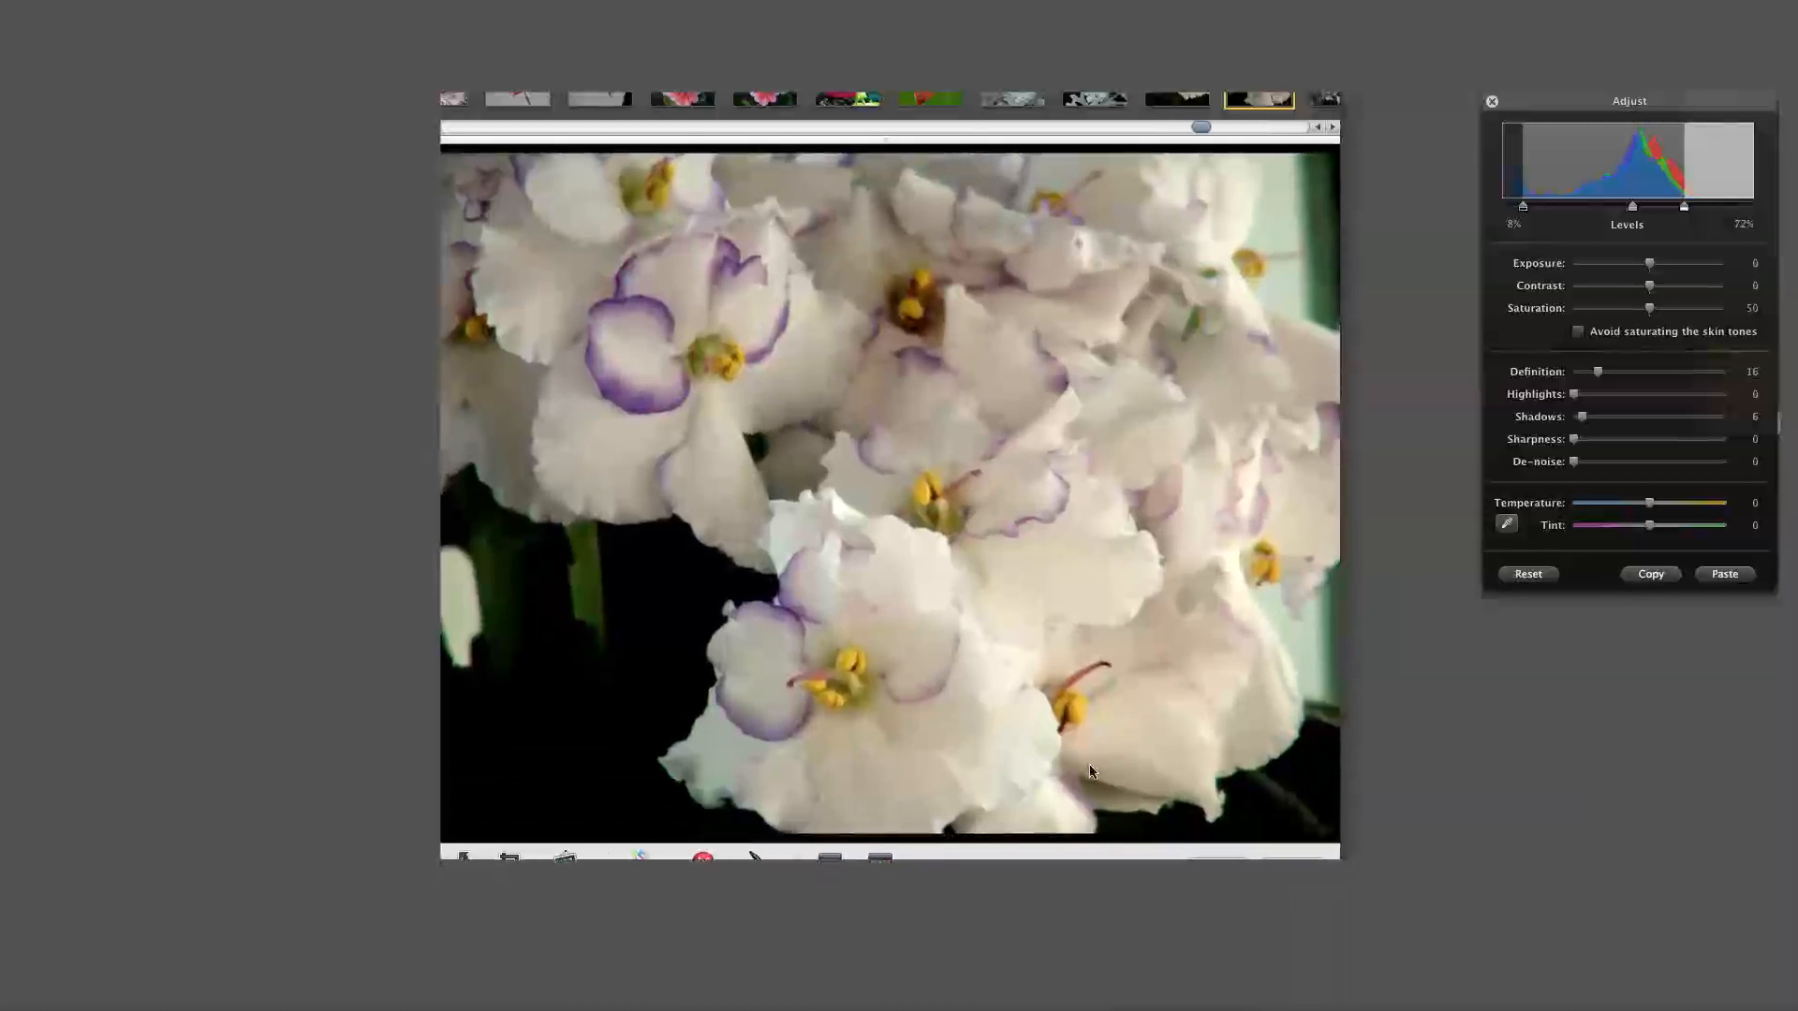